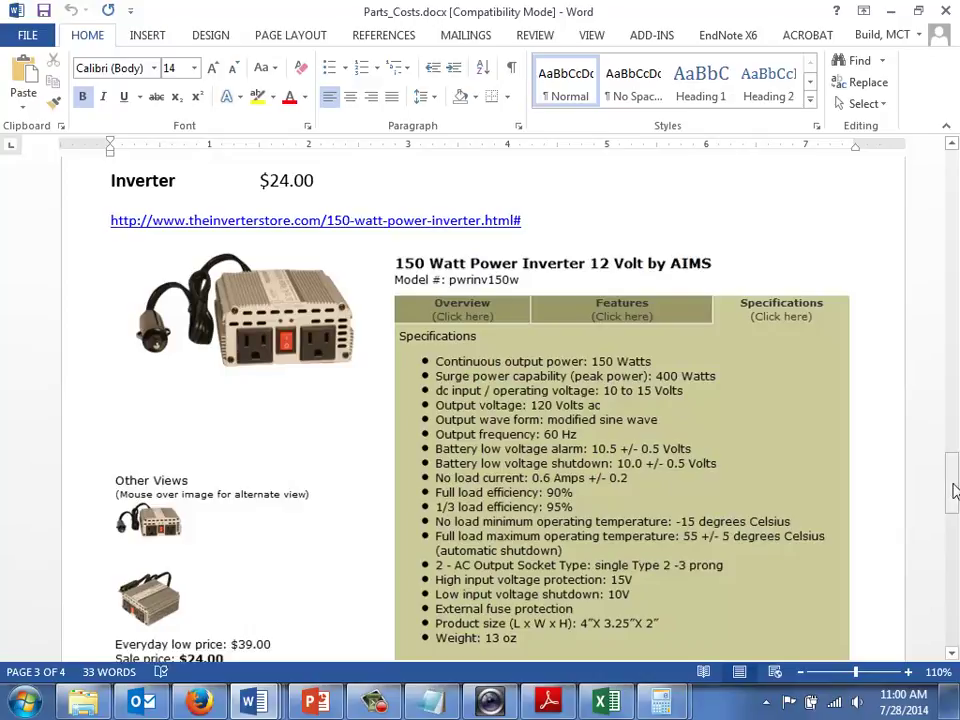
Step: Save the parts document as Parts_Costs.docx in the 10 Oct EPA P3 folder, accepting the upgrade to the current Word format
{"action": "left_click_drag", "start_coordinate": [953, 490], "coordinate": [955, 566]}
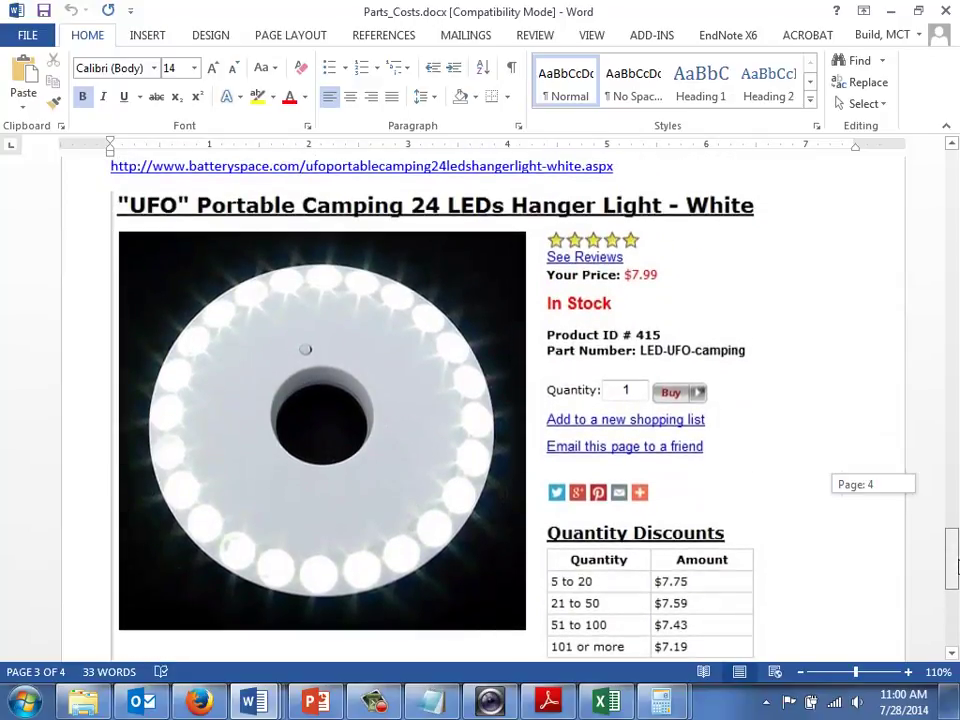
{"action": "mouse_move", "coordinate": [955, 566]}
{"action": "left_mouse_down"}
{"action": "mouse_move", "coordinate": [955, 596]}
{"action": "mouse_move", "coordinate": [953, 566]}
{"action": "left_mouse_up"}
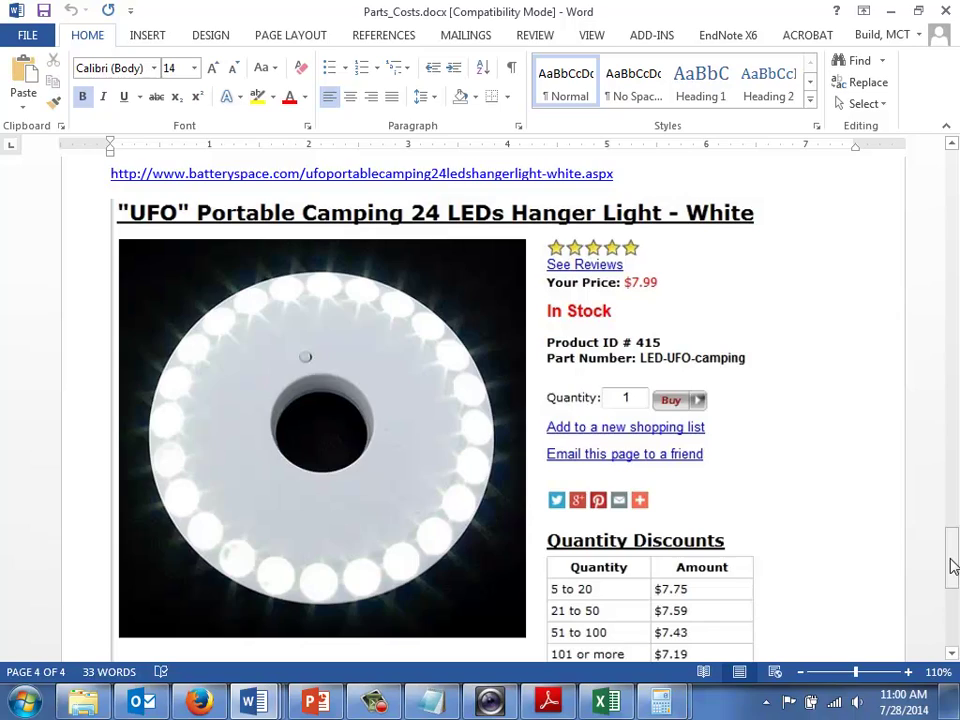
{"action": "left_click_drag", "start_coordinate": [952, 565], "coordinate": [940, 640]}
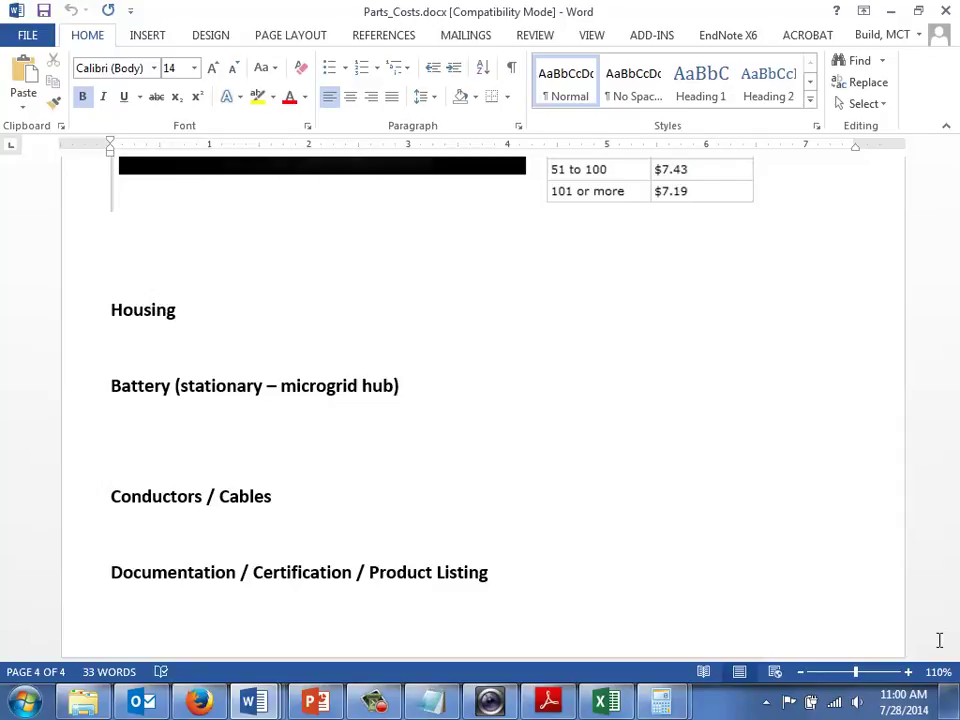
{"action": "left_click", "coordinate": [29, 38]}
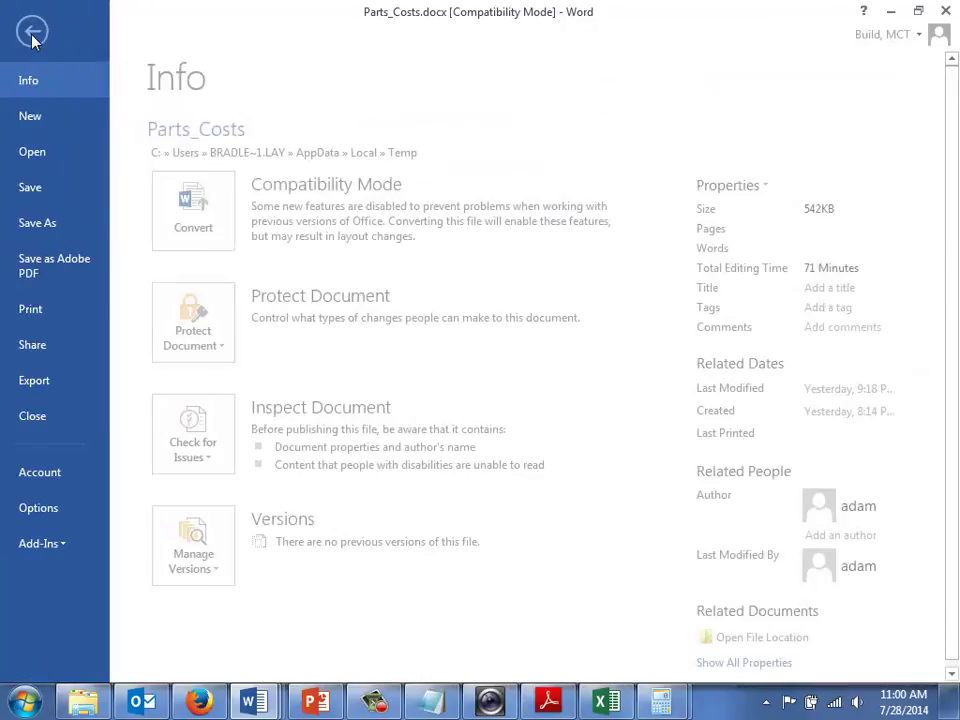
{"action": "left_click", "coordinate": [50, 222]}
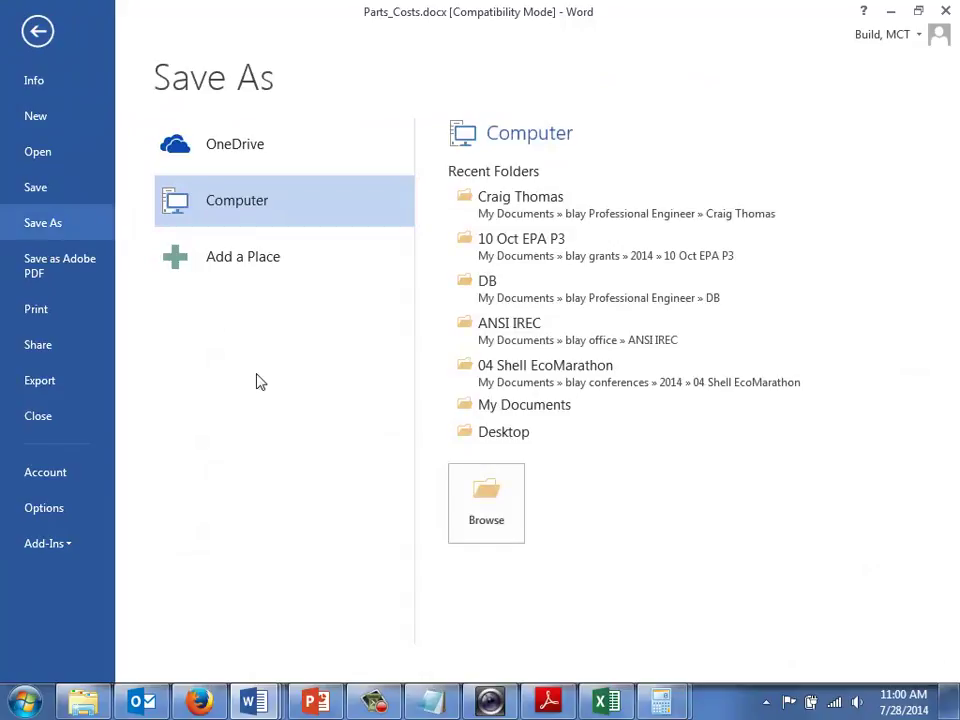
{"action": "left_click", "coordinate": [512, 257]}
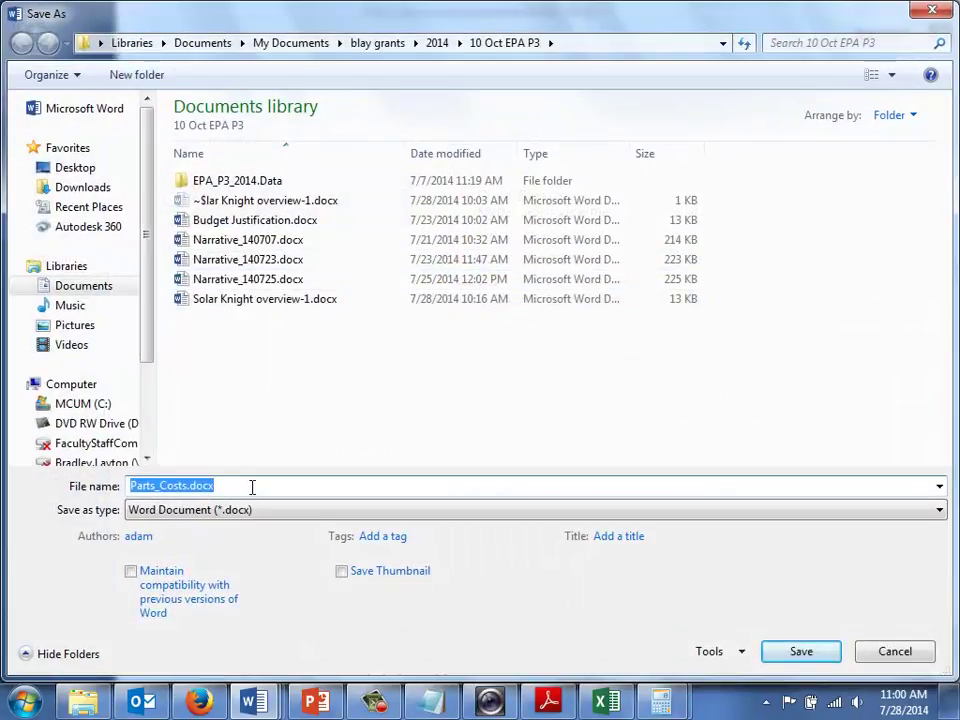
{"action": "left_click", "coordinate": [252, 487]}
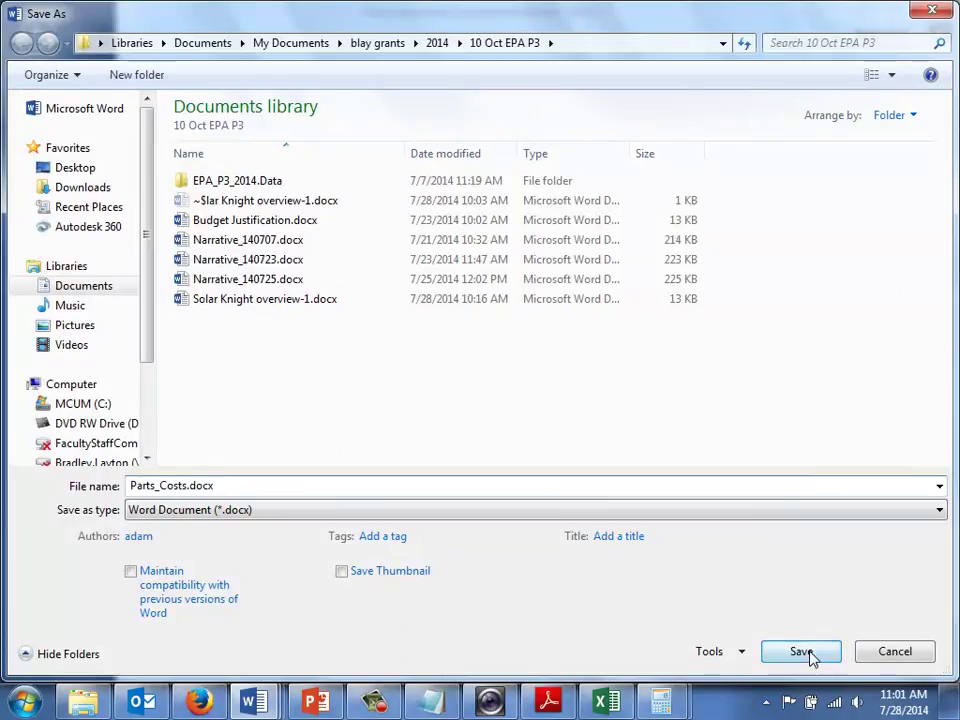
{"action": "left_click", "coordinate": [808, 652]}
{"action": "left_click", "coordinate": [537, 392]}
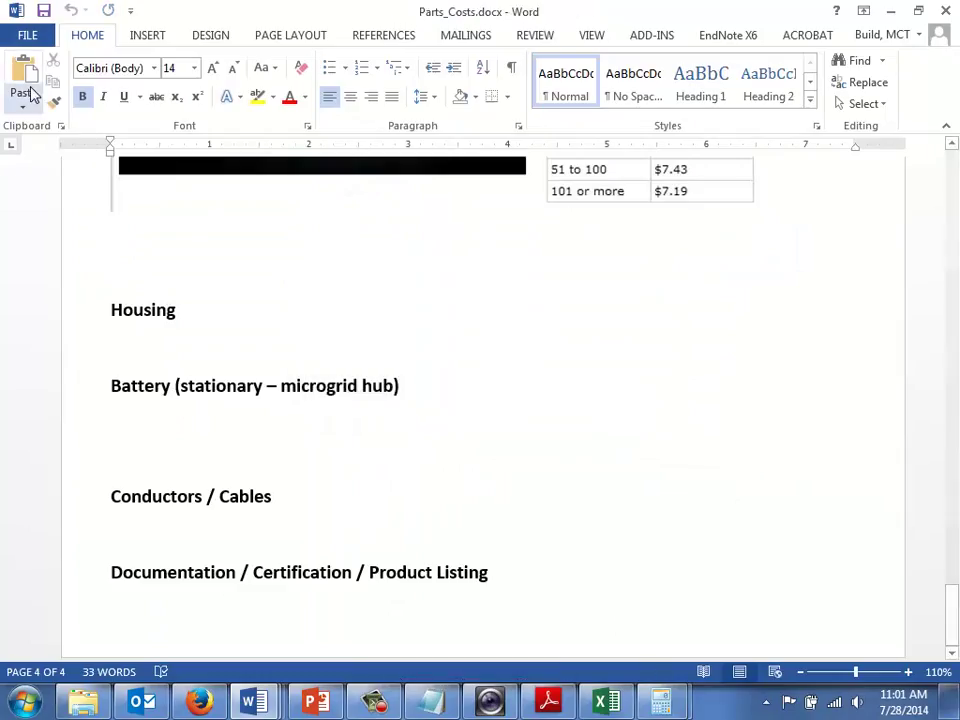
Step: Save a copy of the document as Parts_Costs_order.docx in the 10 Oct EPA P3 folder
{"action": "left_click", "coordinate": [28, 36]}
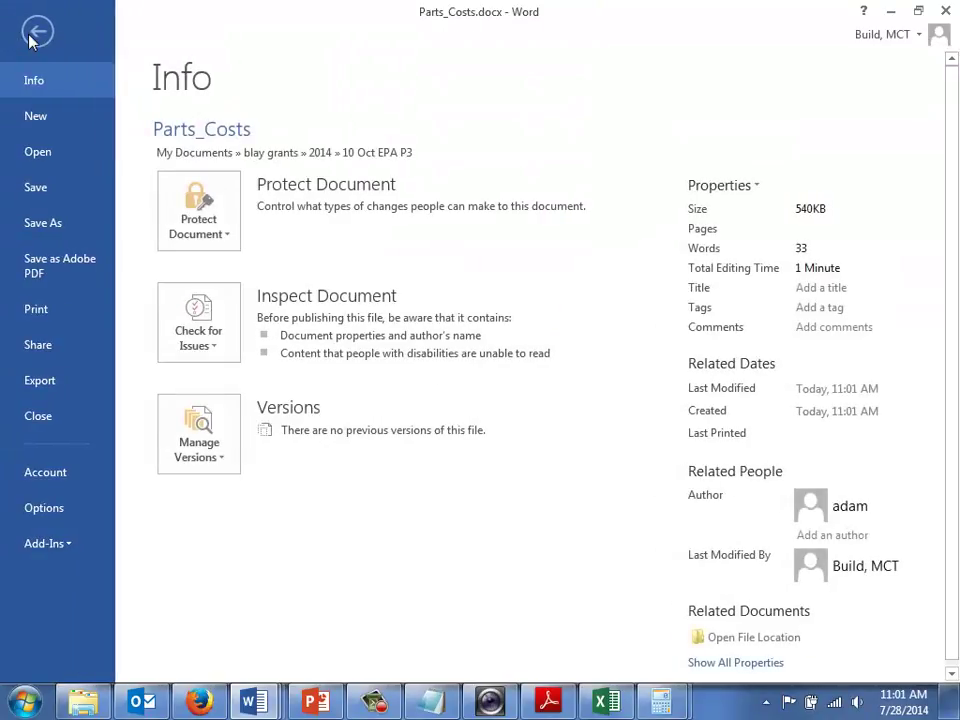
{"action": "left_click", "coordinate": [55, 228]}
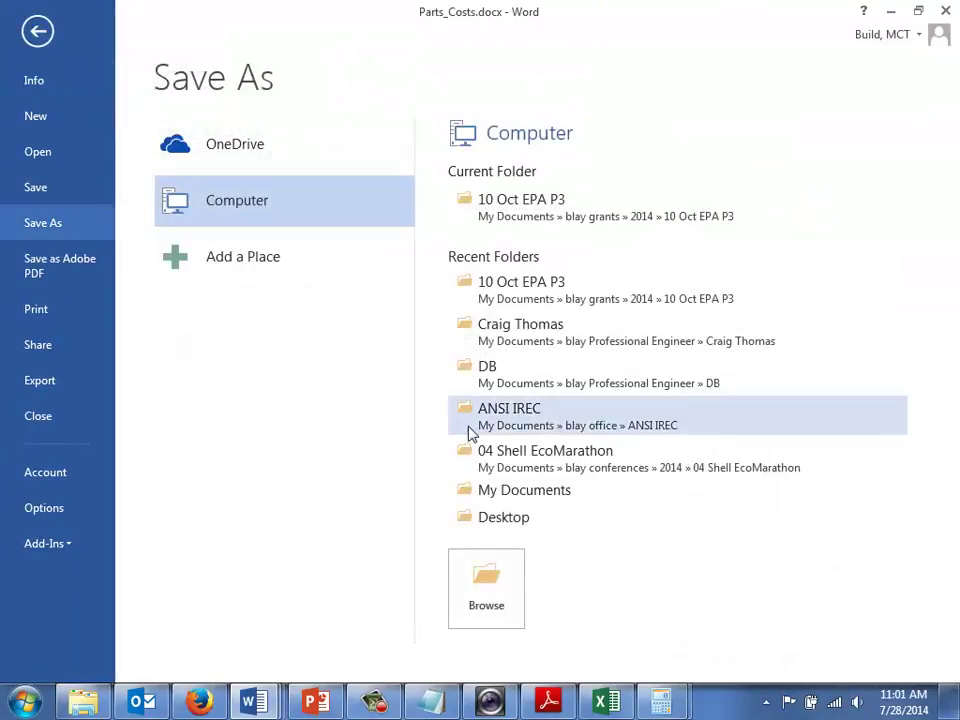
{"action": "left_click", "coordinate": [519, 288]}
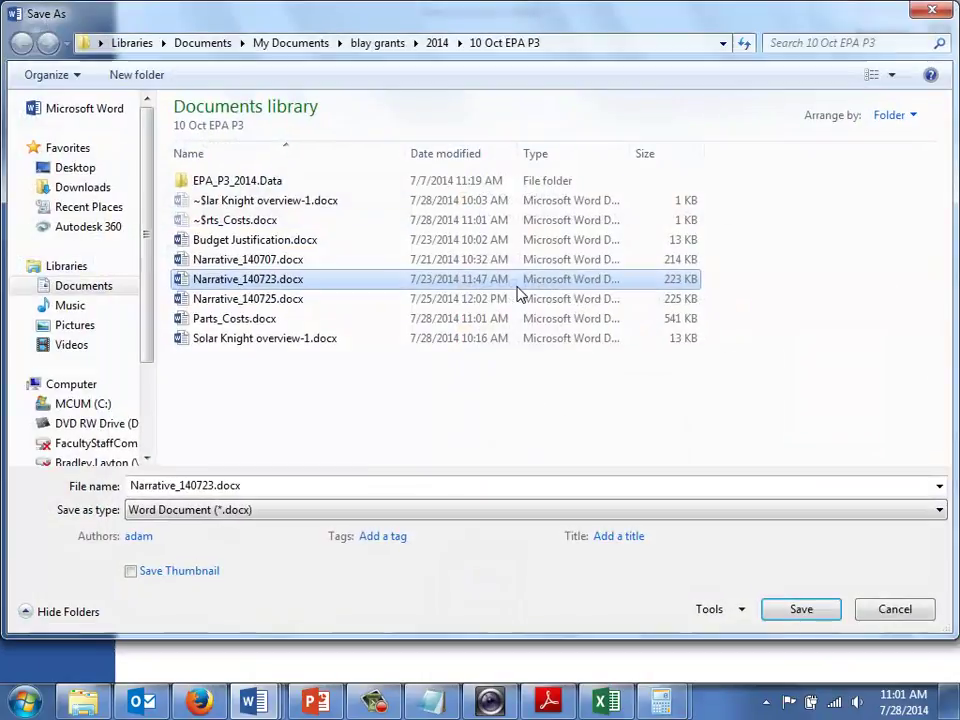
{"action": "left_click", "coordinate": [254, 320]}
{"action": "left_click", "coordinate": [300, 484]}
{"action": "left_click", "coordinate": [299, 484]}
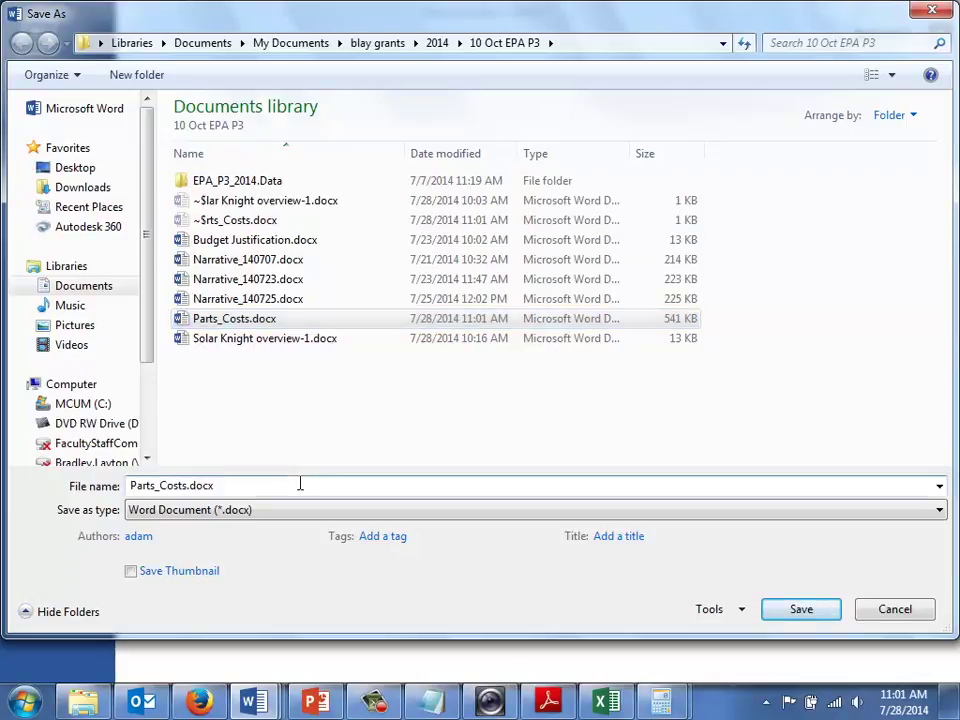
{"action": "type", "text": "_order"}
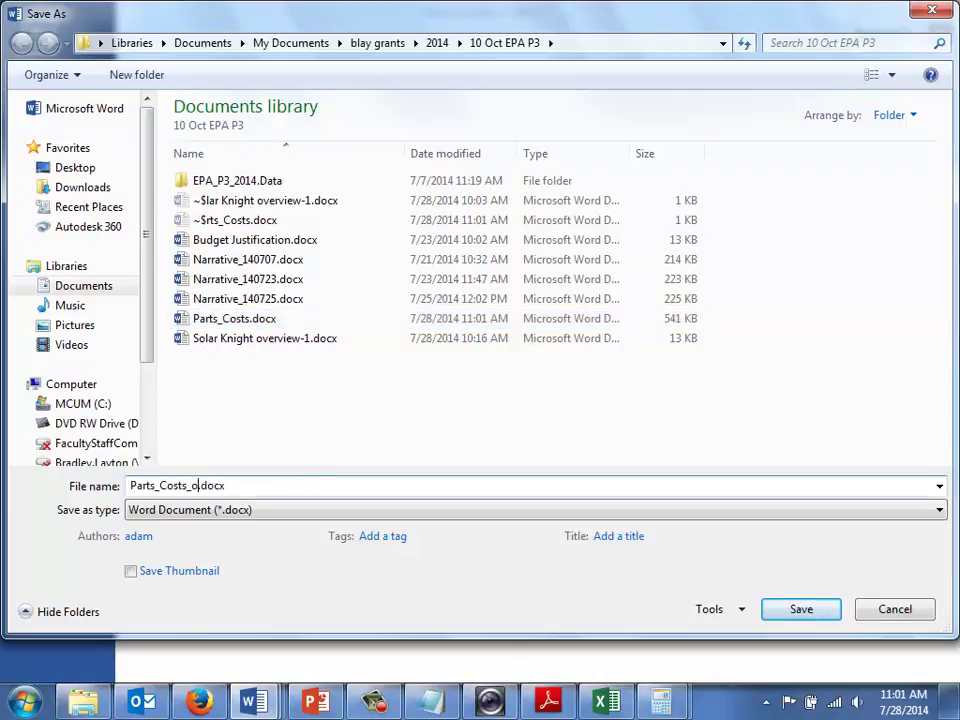
{"action": "key", "text": "Return"}
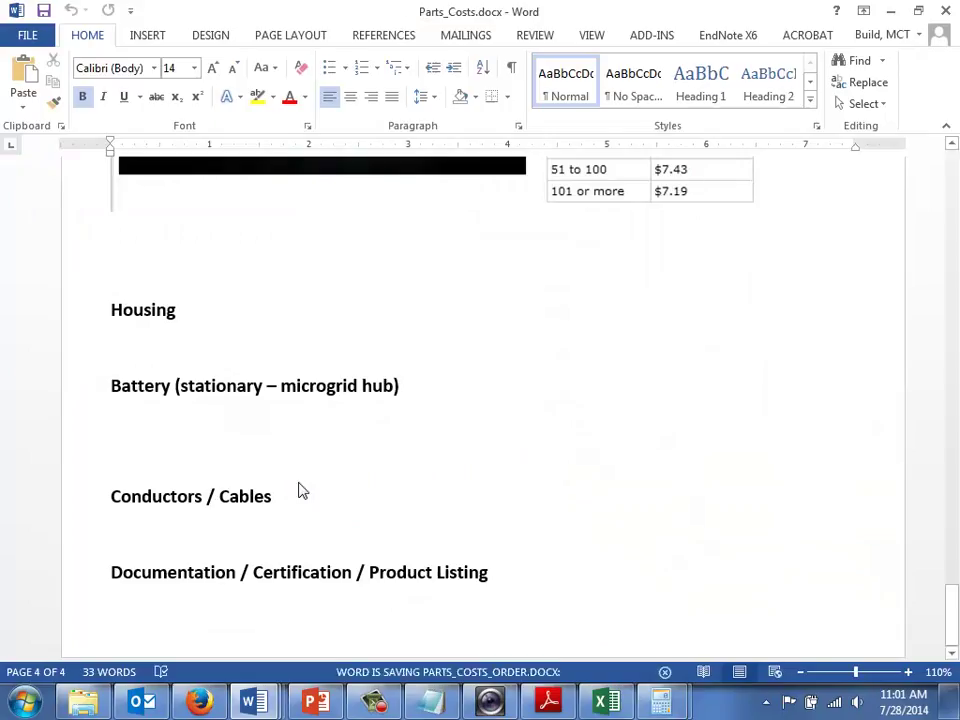
Step: Delete the whole Solar Cells section at the start of the document, including its heading, link and product images
{"action": "left_click_drag", "start_coordinate": [952, 605], "coordinate": [950, 142]}
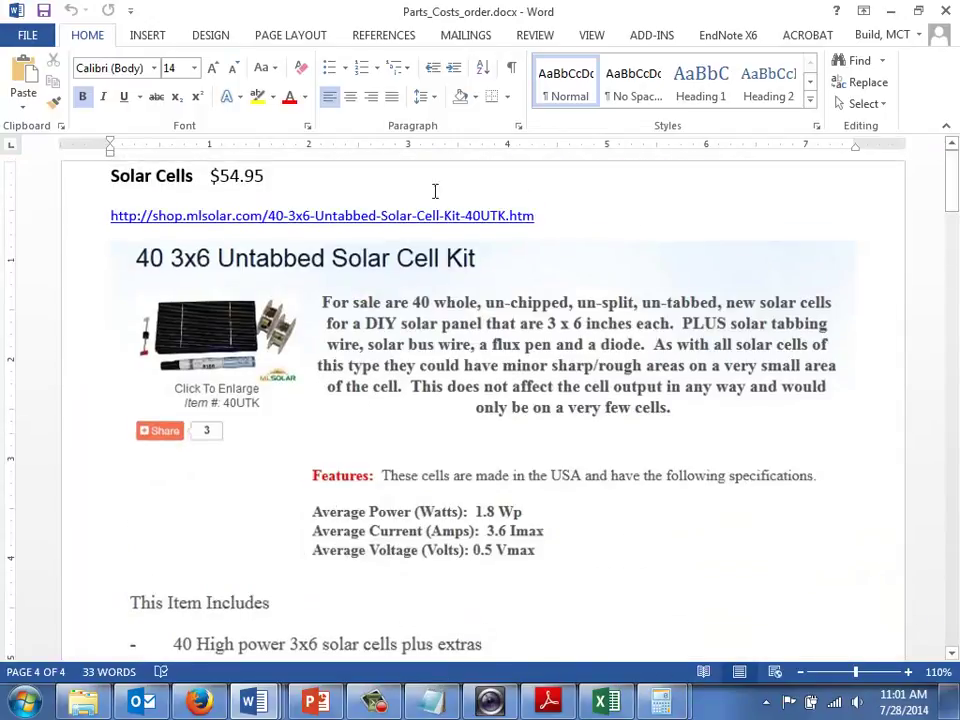
{"action": "left_click", "coordinate": [478, 330]}
{"action": "scroll", "coordinate": [478, 330], "scroll_direction": "down", "scroll_amount": 5}
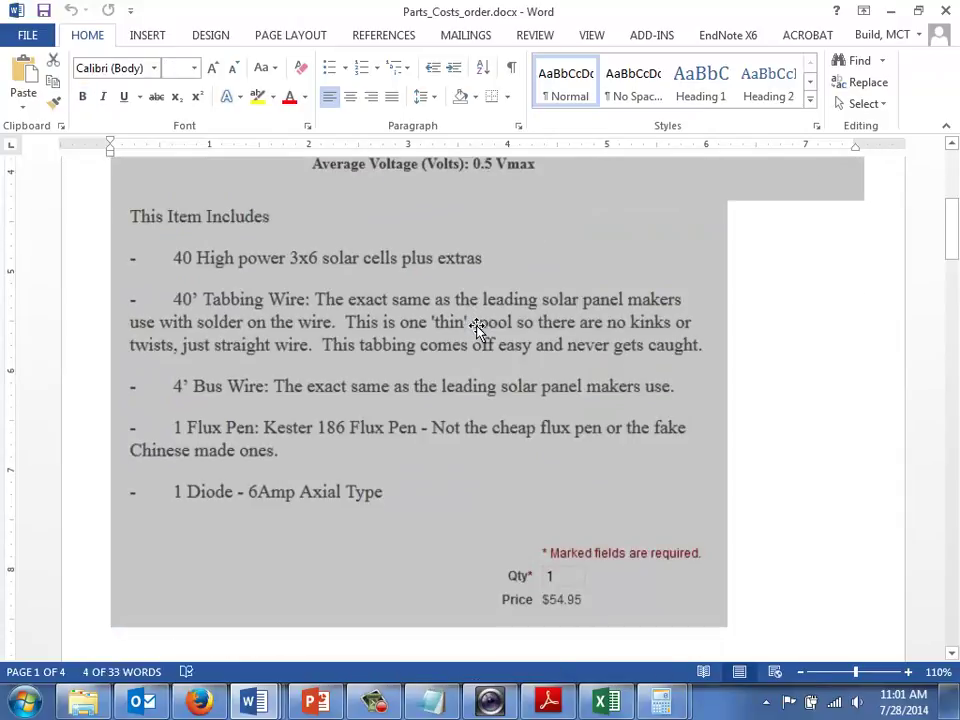
{"action": "key", "text": "Delete"}
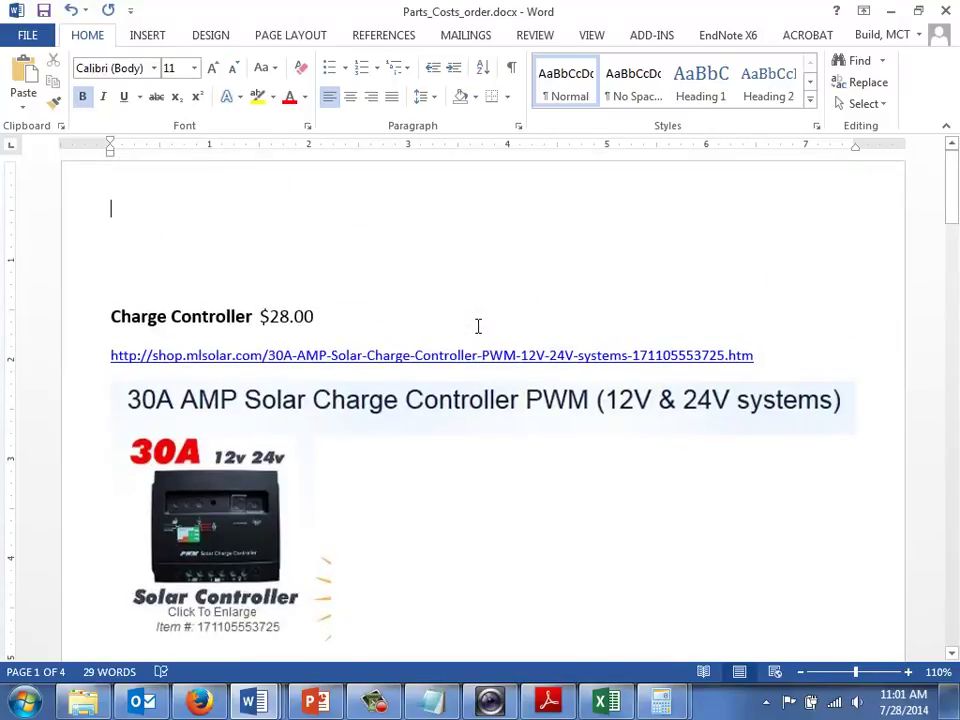
Step: Add "Please order three of these." as numbered item 1 above the Charge Controller heading and copy that line
{"action": "type", "text": "P"}
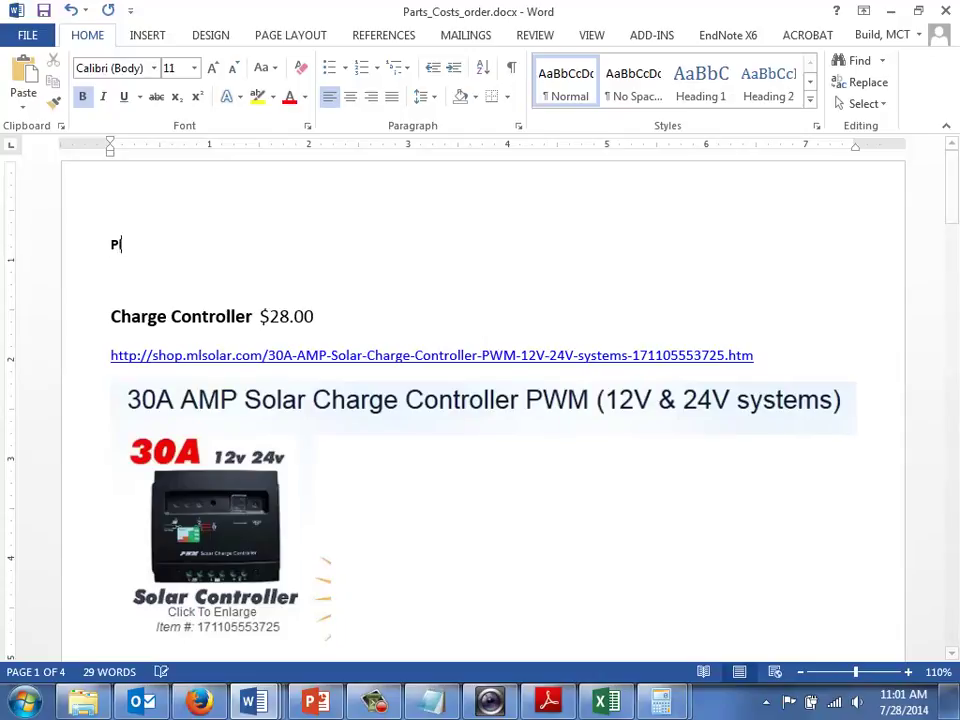
{"action": "type", "text": "lease order "}
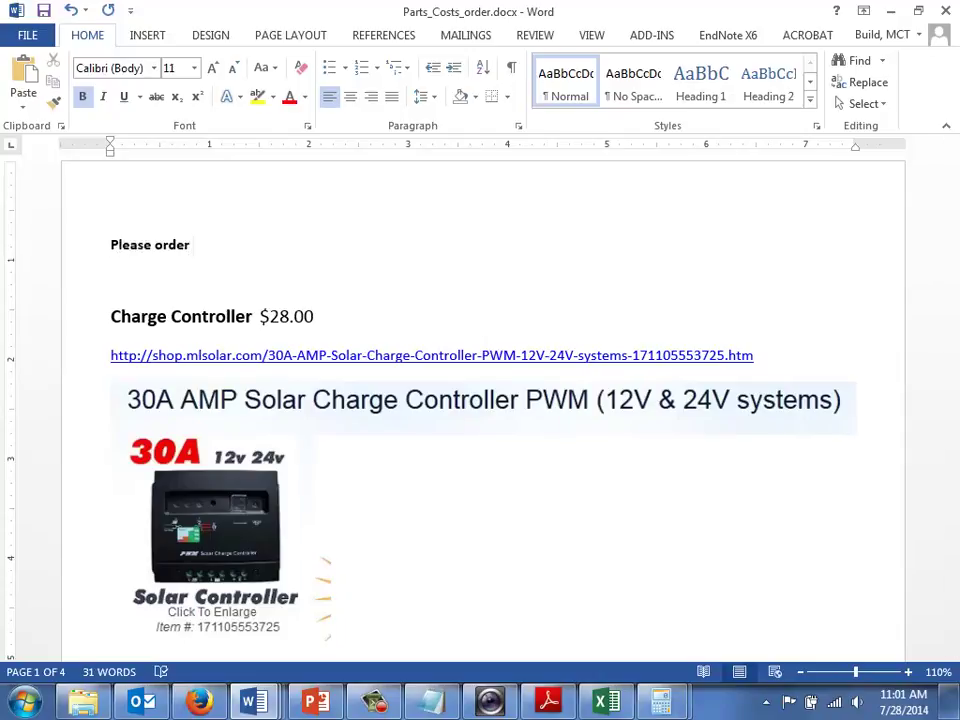
{"action": "type", "text": "three of these."}
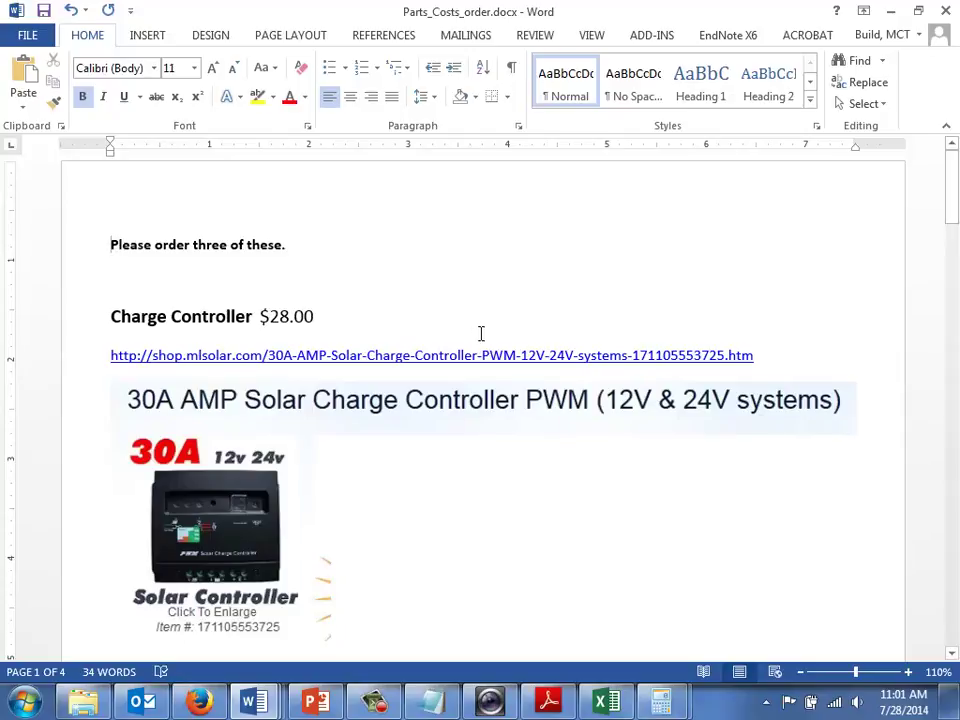
{"action": "type", "text": "1."}
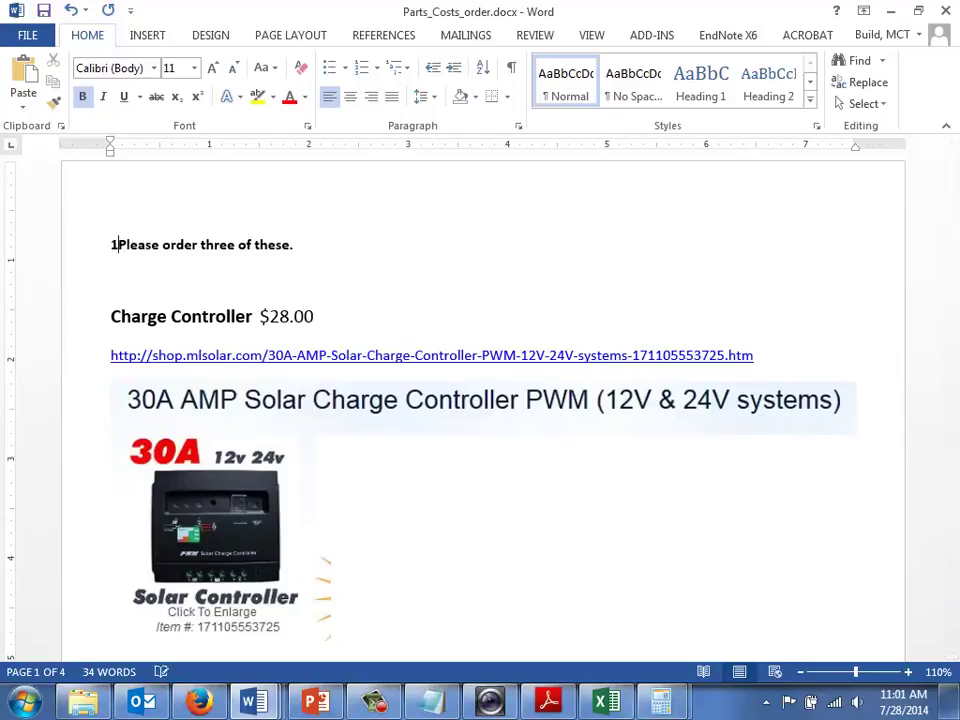
{"action": "key", "text": "Up"}
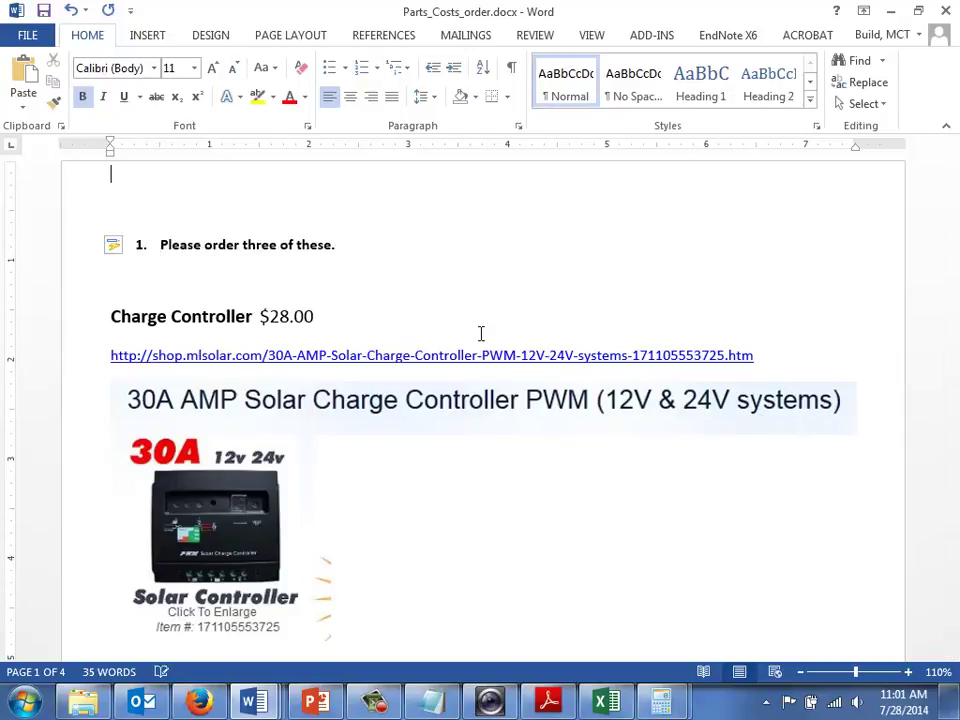
{"action": "key", "text": "Down"}
{"action": "key", "text": "End"}
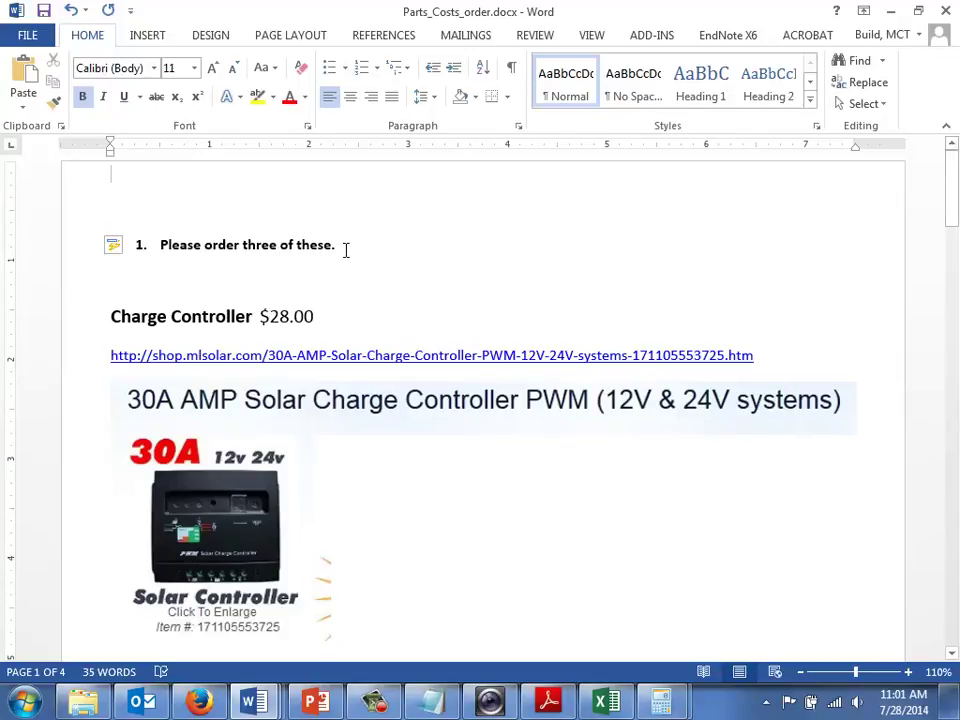
{"action": "triple_click", "coordinate": [155, 253]}
{"action": "key", "text": "ctrl+c"}
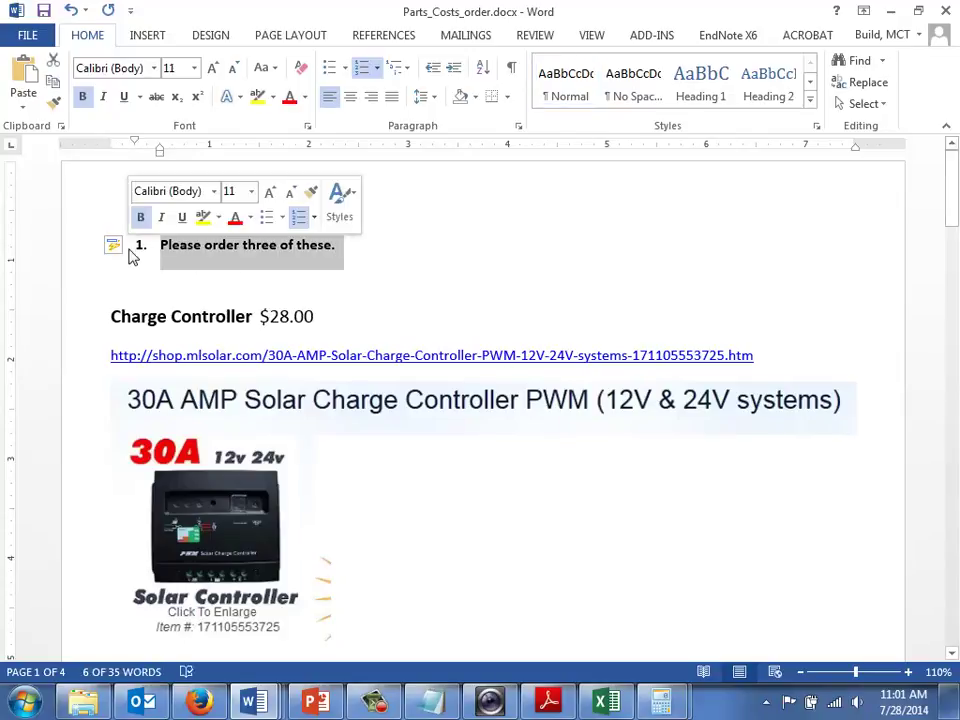
Step: Delete the entire Battery (portable) section, from its heading up to the Inverter heading
{"action": "left_click_drag", "start_coordinate": [951, 208], "coordinate": [953, 368]}
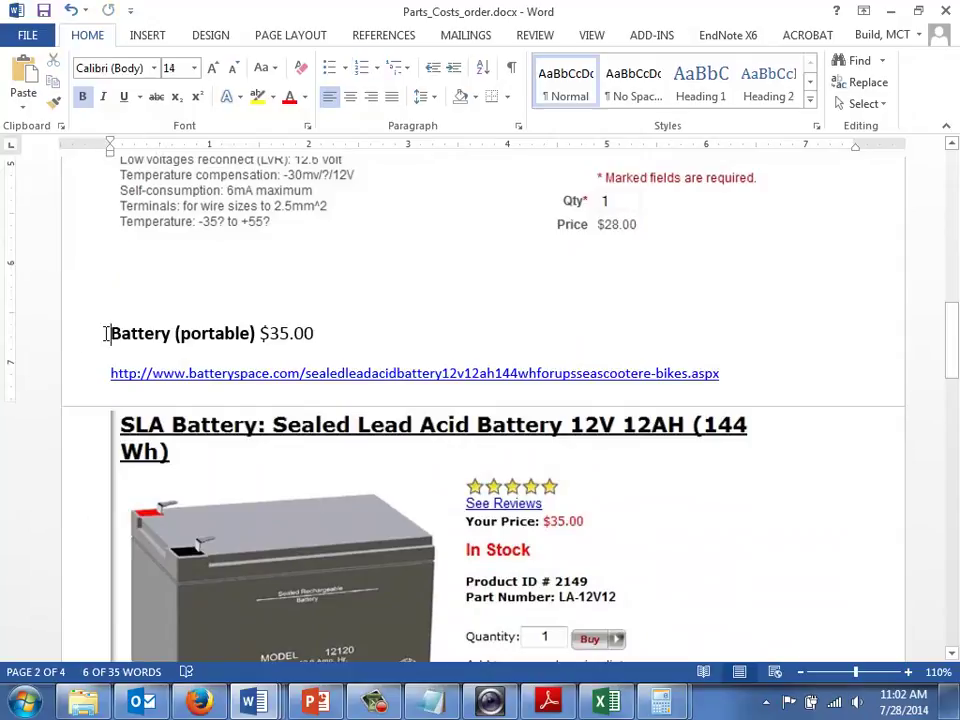
{"action": "left_click_drag", "start_coordinate": [105, 334], "coordinate": [105, 334]}
{"action": "scroll", "coordinate": [105, 336], "scroll_direction": "down", "scroll_amount": 5}
{"action": "scroll", "coordinate": [105, 334], "scroll_direction": "up", "scroll_amount": 1}
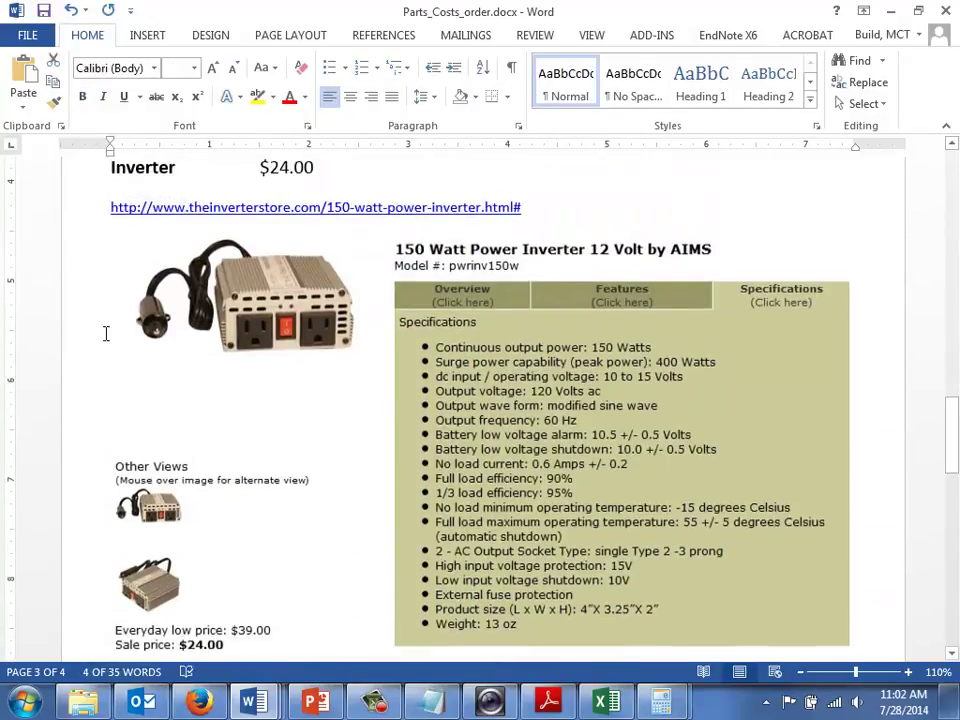
{"action": "key", "text": "Delete"}
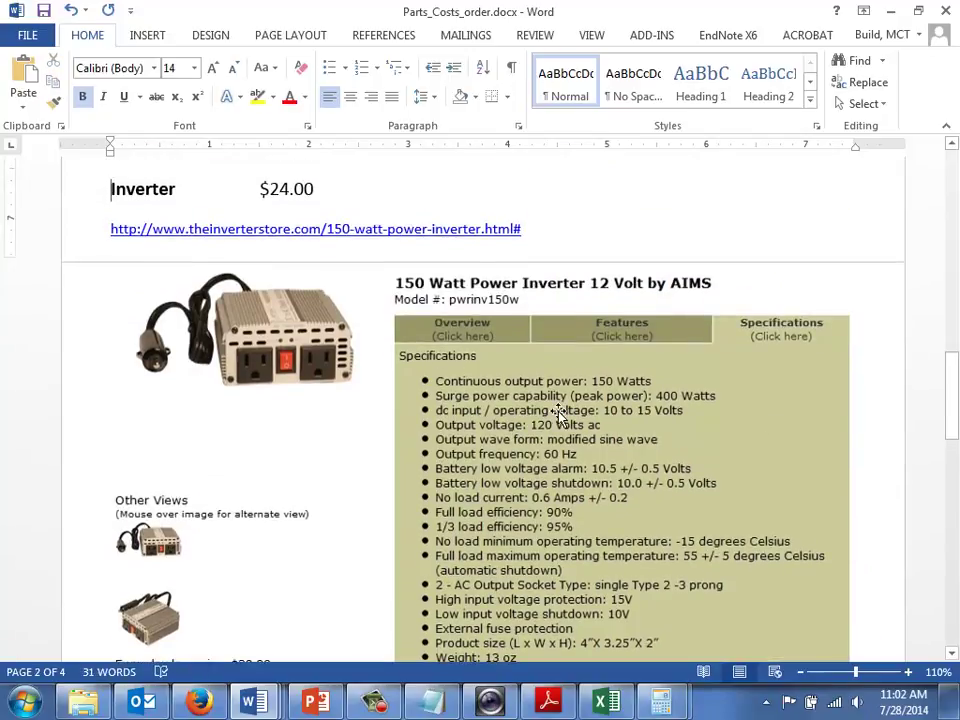
Step: Insert a page break before the Inverter heading and paste the copied order line above it
{"action": "left_click_drag", "start_coordinate": [955, 418], "coordinate": [952, 355]}
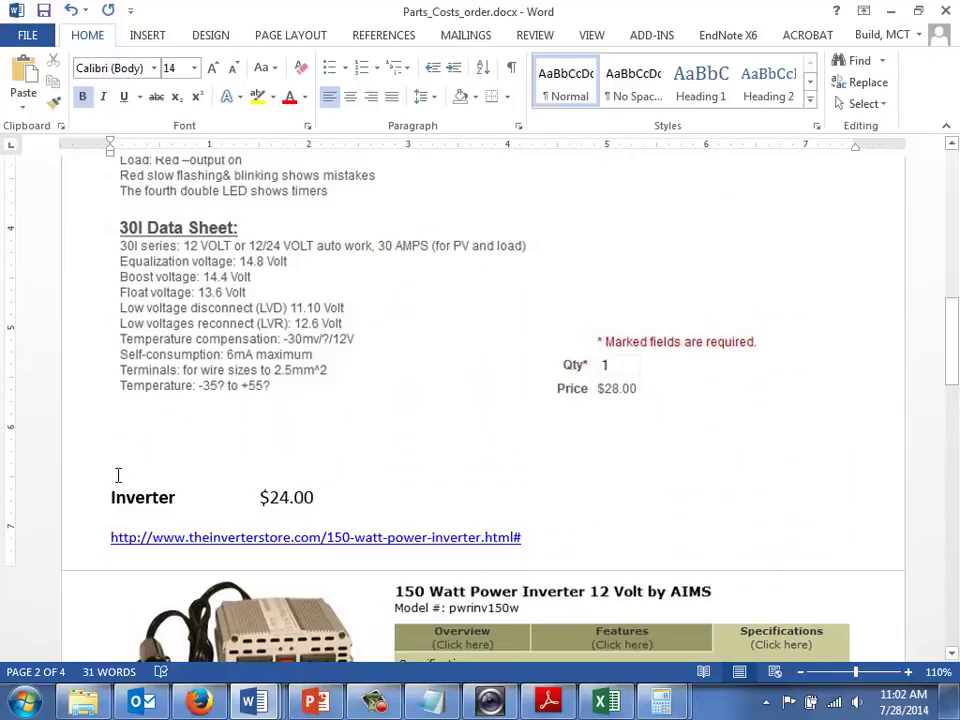
{"action": "key", "text": "ctrl+Return"}
{"action": "key", "text": "ctrl+v"}
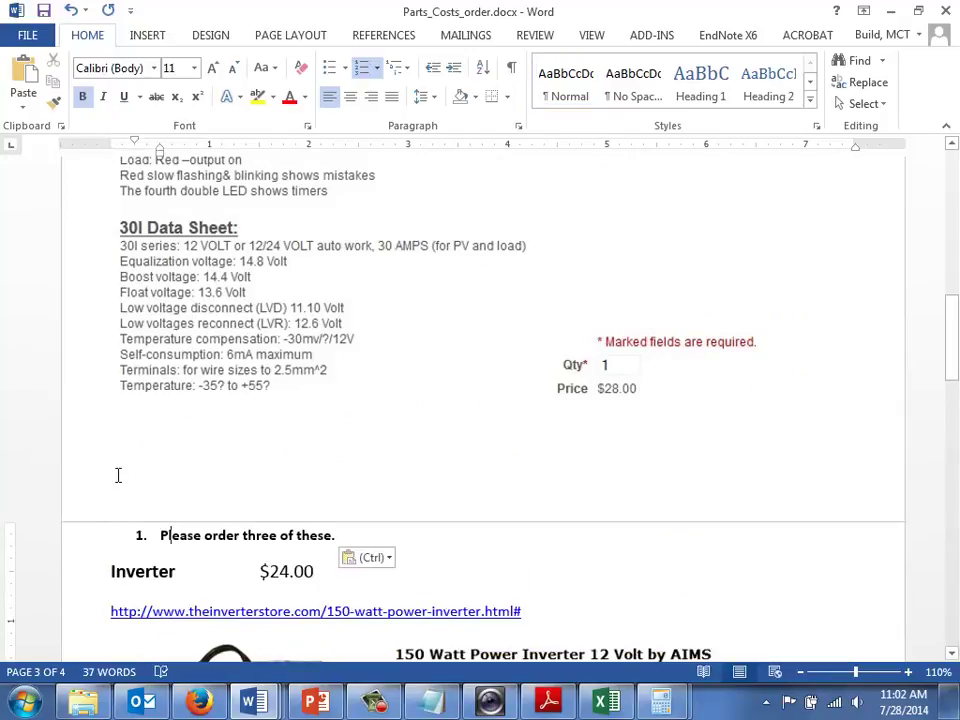
Step: Make the order line above Inverter continue the numbering from the previous order line
{"action": "key", "text": "ctrl+Right"}
{"action": "key", "text": "Left"}
{"action": "key", "text": "Left"}
{"action": "key", "text": "Left"}
{"action": "right_click", "coordinate": [141, 536]}
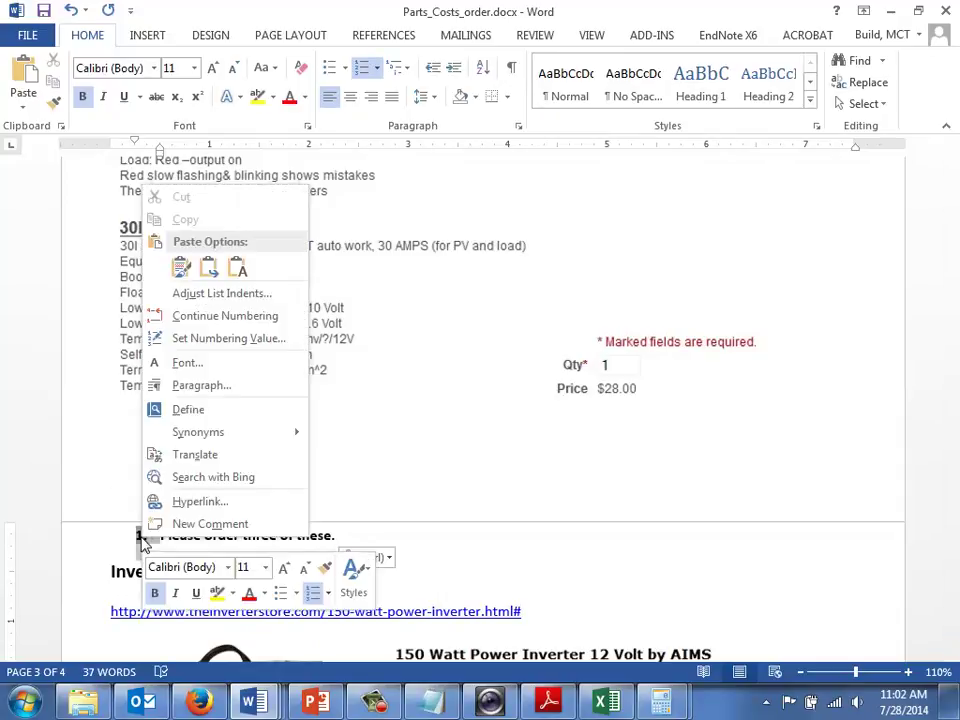
{"action": "left_click", "coordinate": [225, 315]}
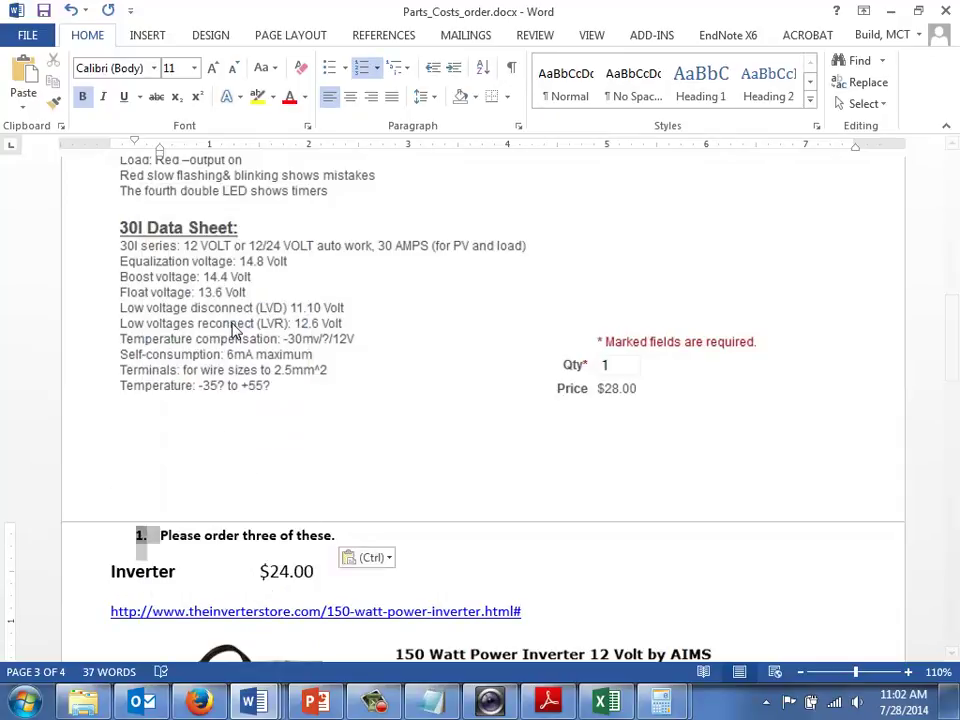
{"action": "left_click", "coordinate": [358, 537]}
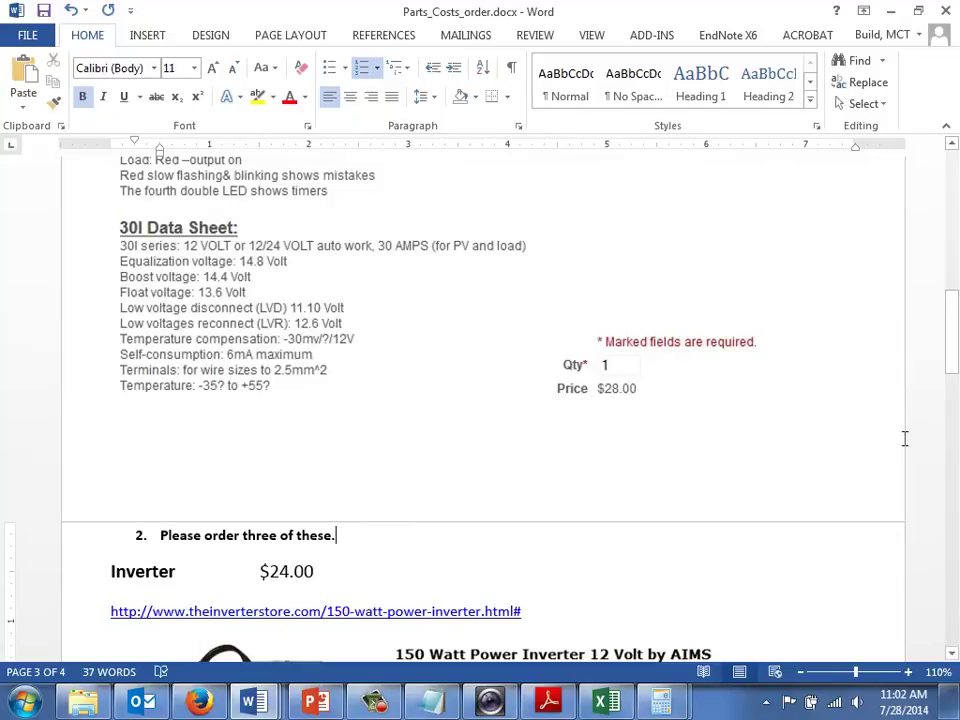
Step: Insert a page break before the Light(s) (LEDs) heading and paste the copied order line above it
{"action": "left_click_drag", "start_coordinate": [951, 345], "coordinate": [952, 468]}
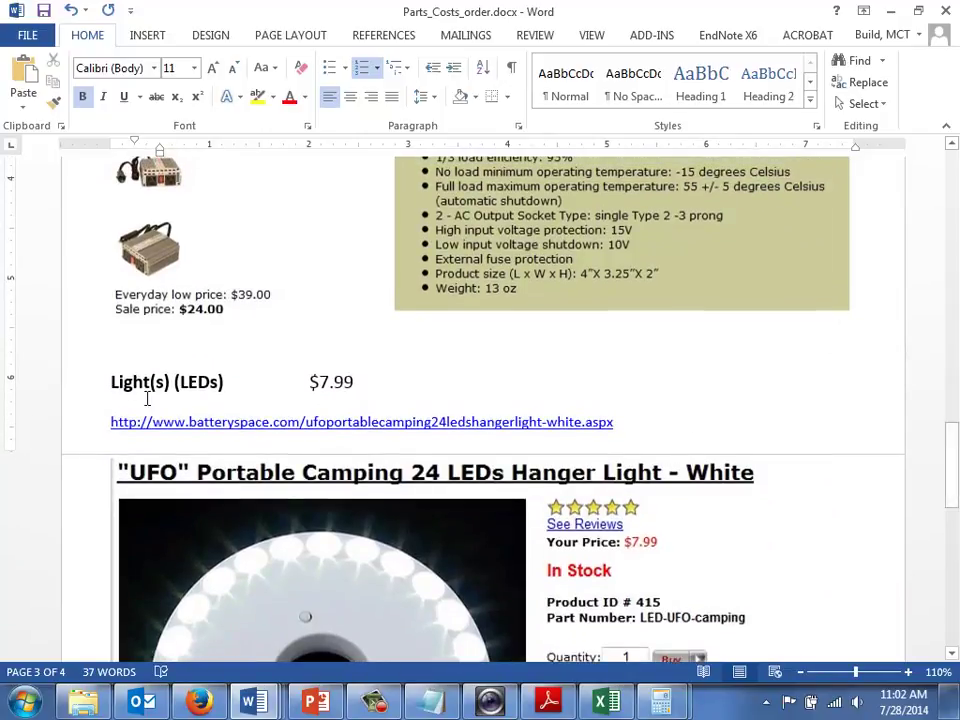
{"action": "left_click", "coordinate": [110, 382]}
{"action": "key", "text": "ctrl+Return"}
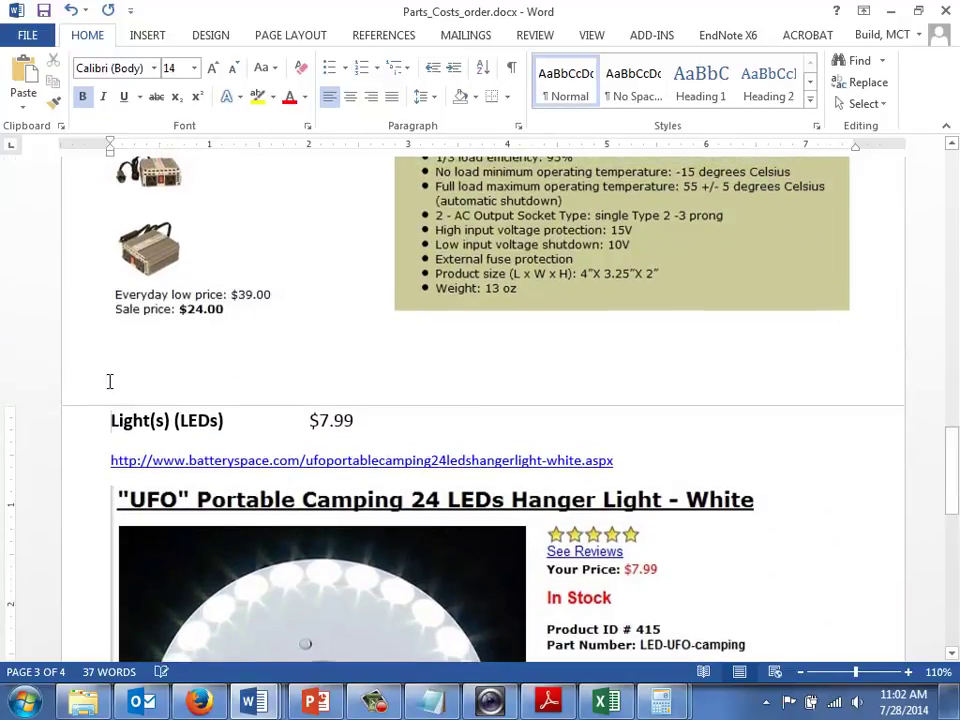
{"action": "key", "text": "ctrl+v"}
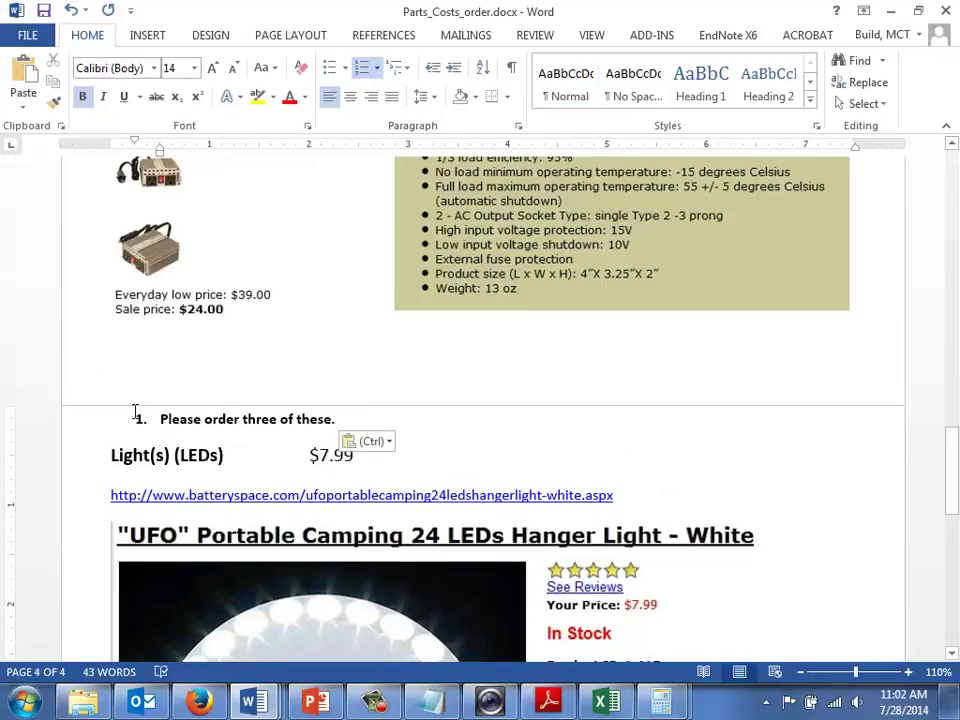
Step: Continue the numbering on the order line above Light(s) (LEDs) and delete the headings from Housing through Documentation / Certification / Product Listing
{"action": "right_click", "coordinate": [141, 421]}
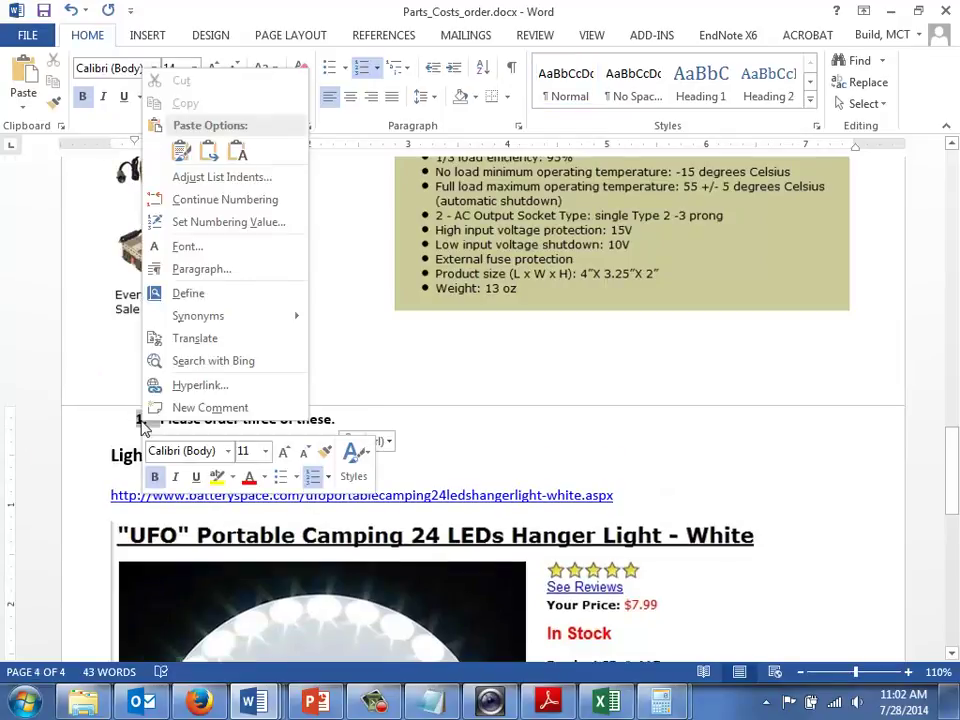
{"action": "left_click", "coordinate": [209, 201]}
{"action": "left_click_drag", "start_coordinate": [953, 468], "coordinate": [953, 602]}
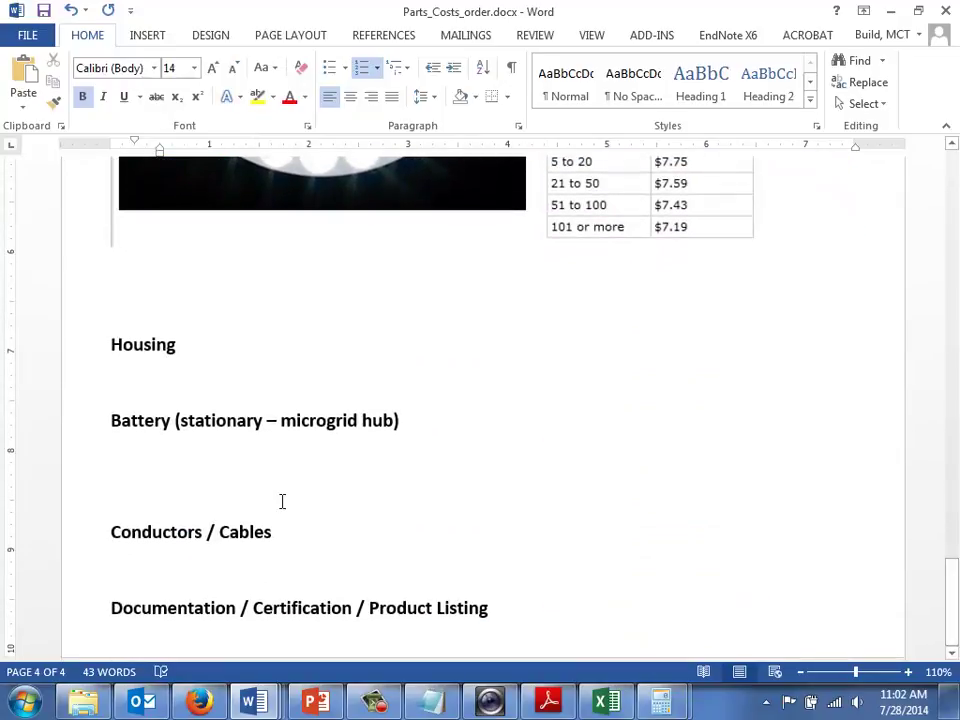
{"action": "left_click_drag", "start_coordinate": [497, 613], "coordinate": [73, 319]}
{"action": "key", "text": "Delete"}
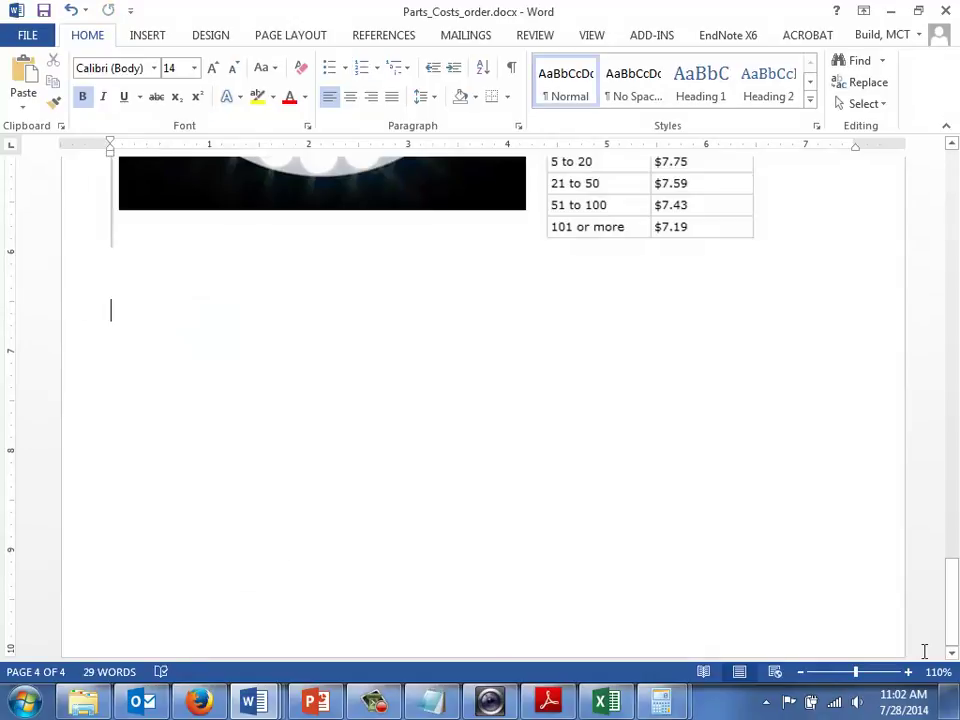
Step: Set the quantity in the order line above the Light(s) (LEDs) heading to six
{"action": "left_click_drag", "start_coordinate": [950, 600], "coordinate": [954, 557]}
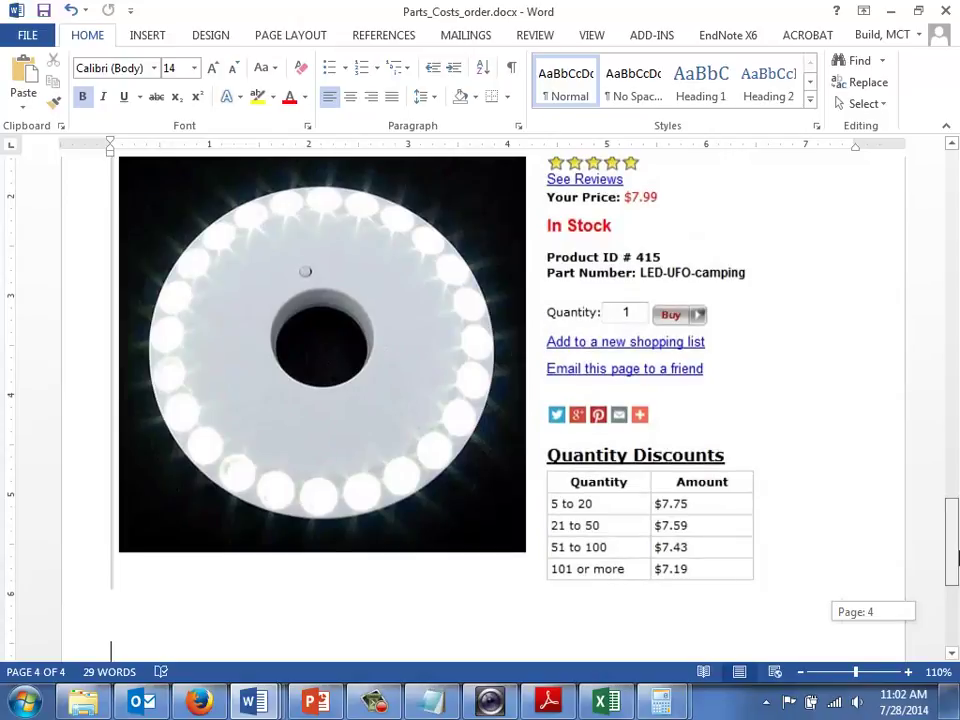
{"action": "left_click_drag", "start_coordinate": [954, 560], "coordinate": [954, 560]}
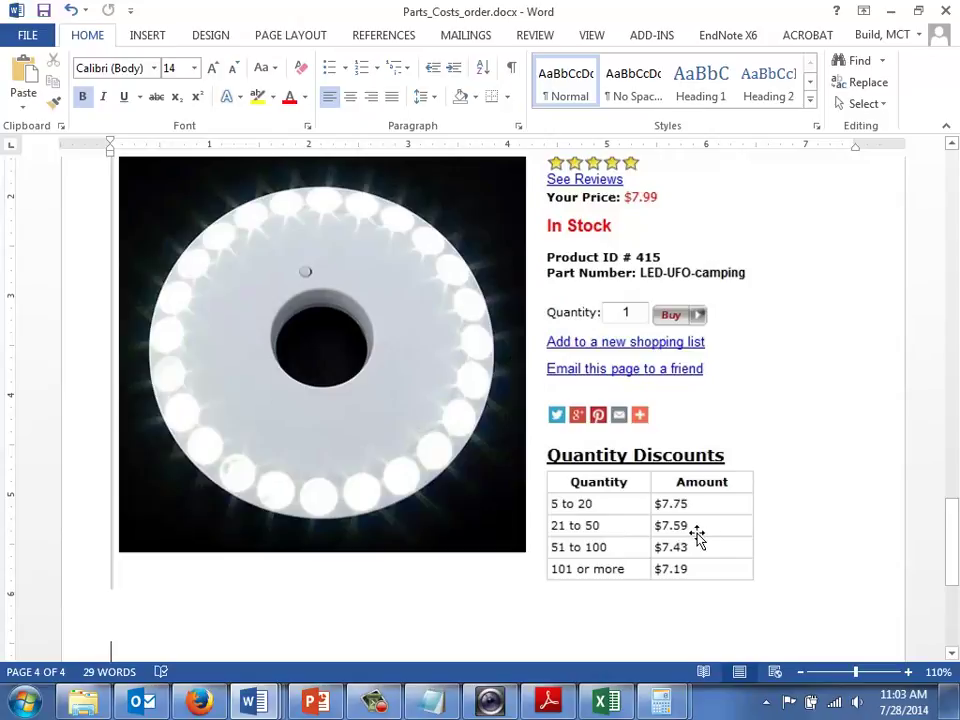
{"action": "left_click", "coordinate": [953, 540]}
{"action": "left_click_drag", "start_coordinate": [955, 540], "coordinate": [955, 530]}
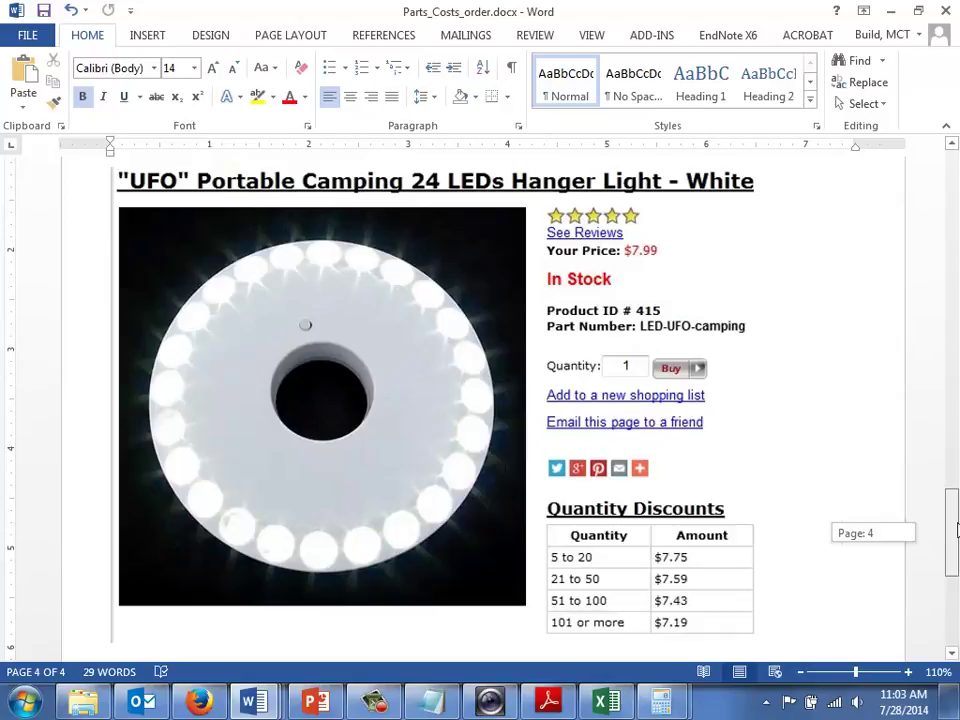
{"action": "left_click_drag", "start_coordinate": [956, 530], "coordinate": [956, 254]}
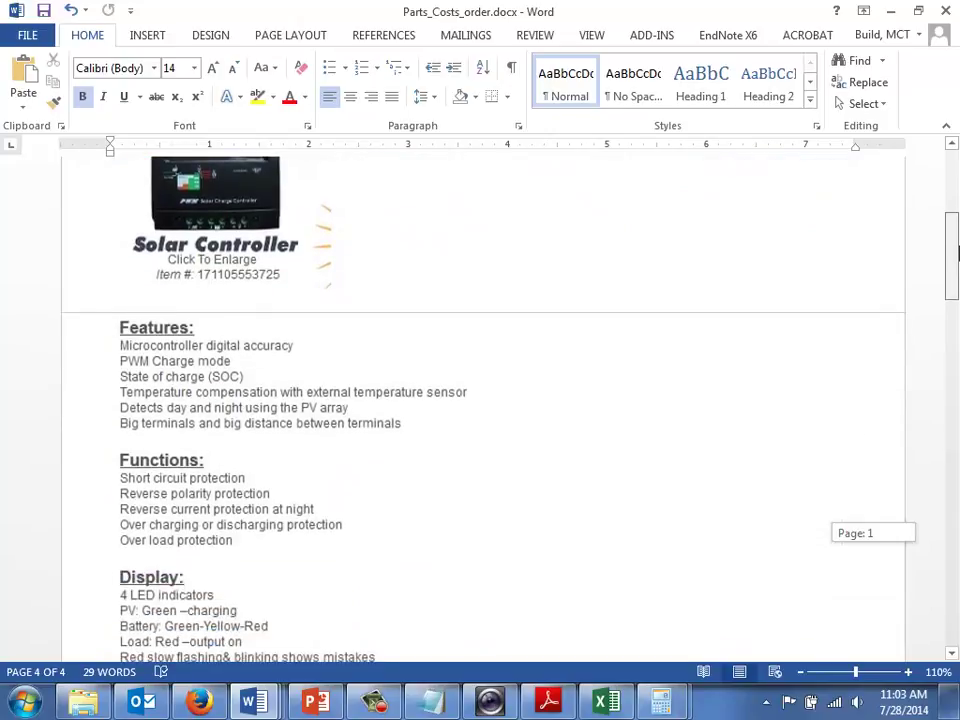
{"action": "left_click_drag", "start_coordinate": [956, 253], "coordinate": [956, 254]}
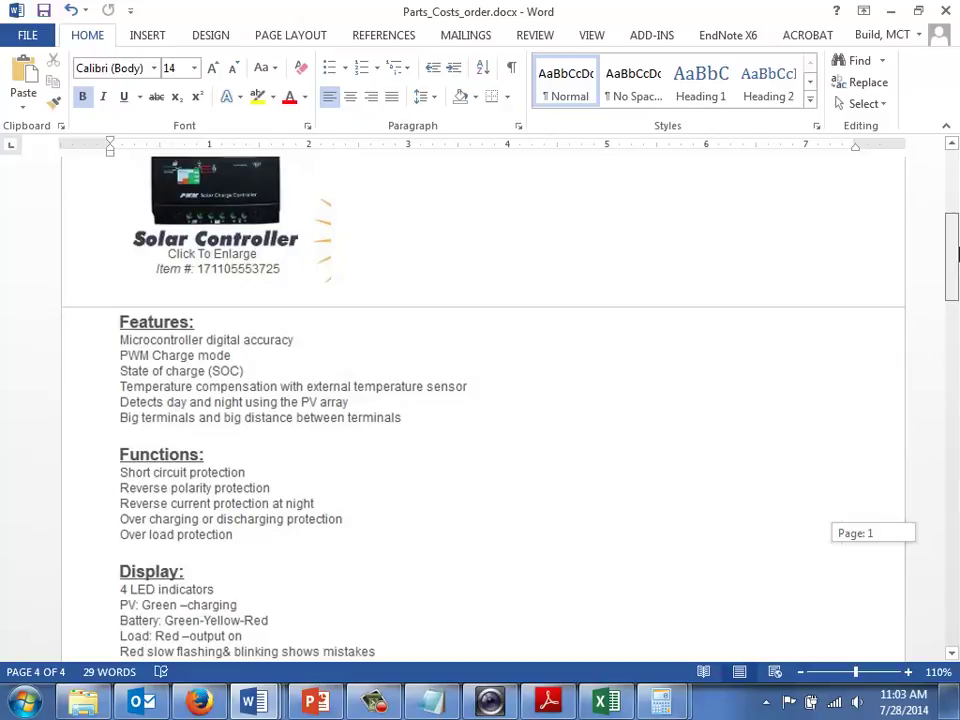
{"action": "left_click_drag", "start_coordinate": [956, 253], "coordinate": [944, 467]}
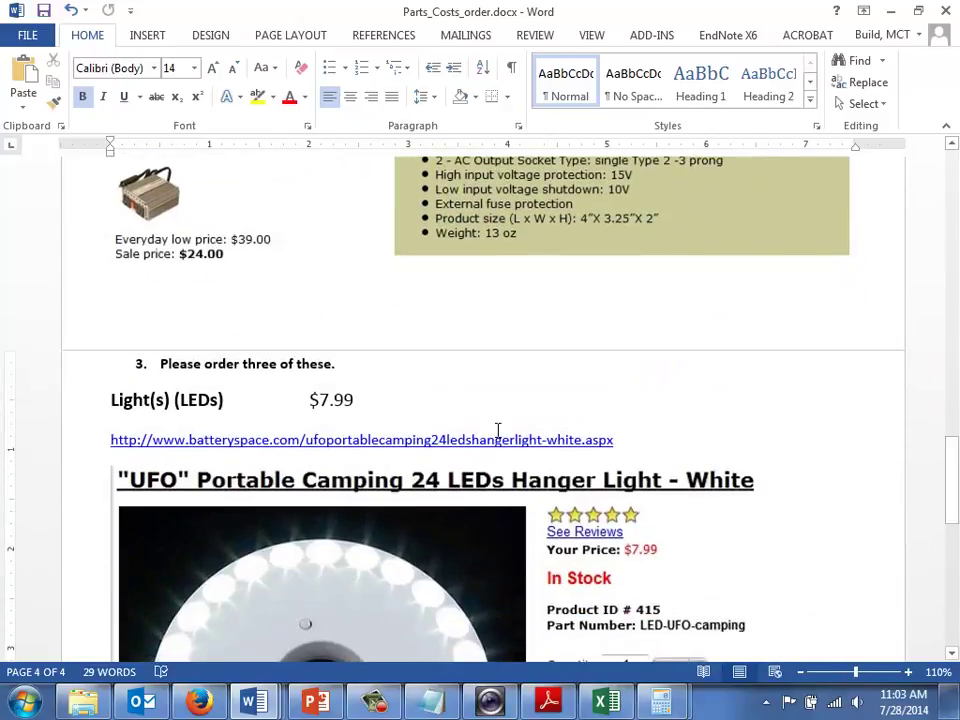
{"action": "double_click", "coordinate": [257, 369]}
{"action": "type", "text": "six"}
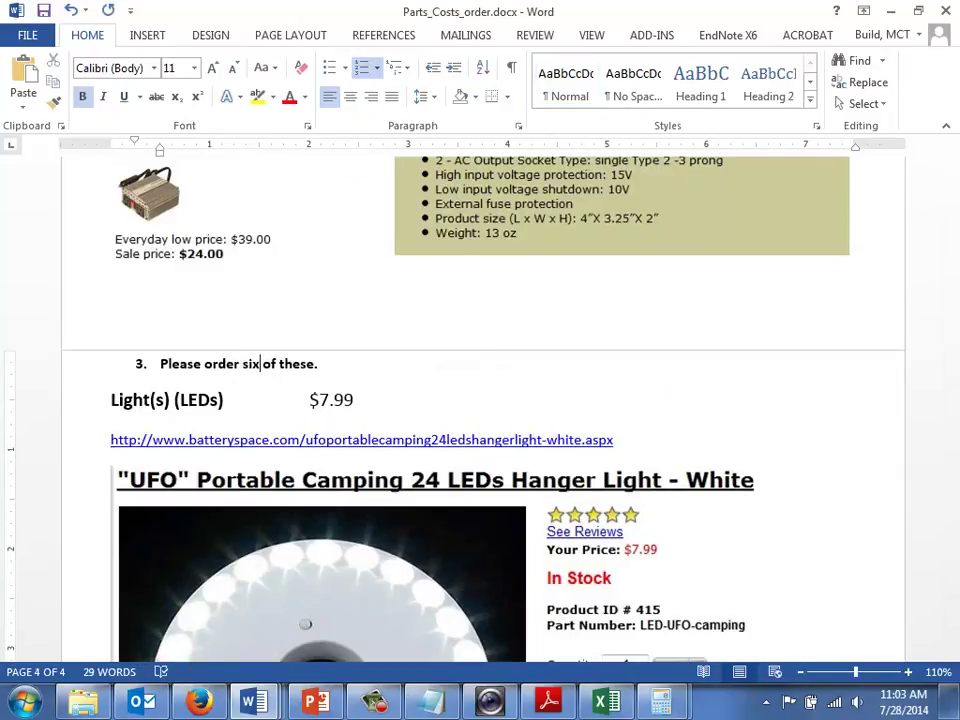
Step: Add "@ $7.75 apiece" before the period of the order line above the Light(s) (LEDs) heading
{"action": "scroll", "coordinate": [256, 367], "scroll_direction": "down", "scroll_amount": 5}
{"action": "left_click", "coordinate": [256, 367]}
{"action": "key", "text": "ctrl+End"}
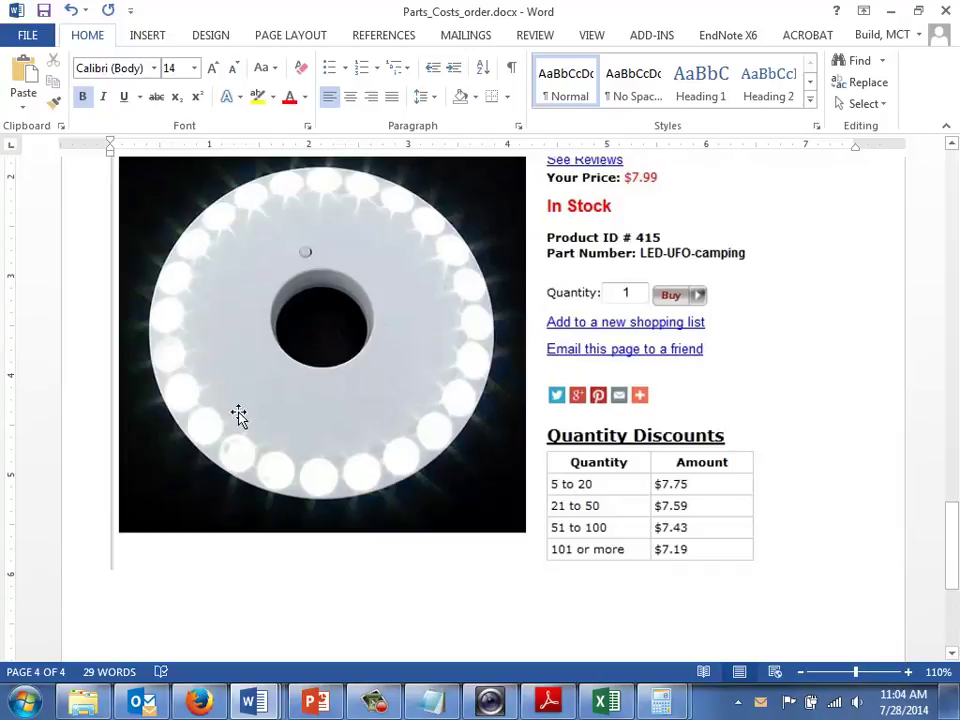
{"action": "left_click_drag", "start_coordinate": [950, 538], "coordinate": [955, 551]}
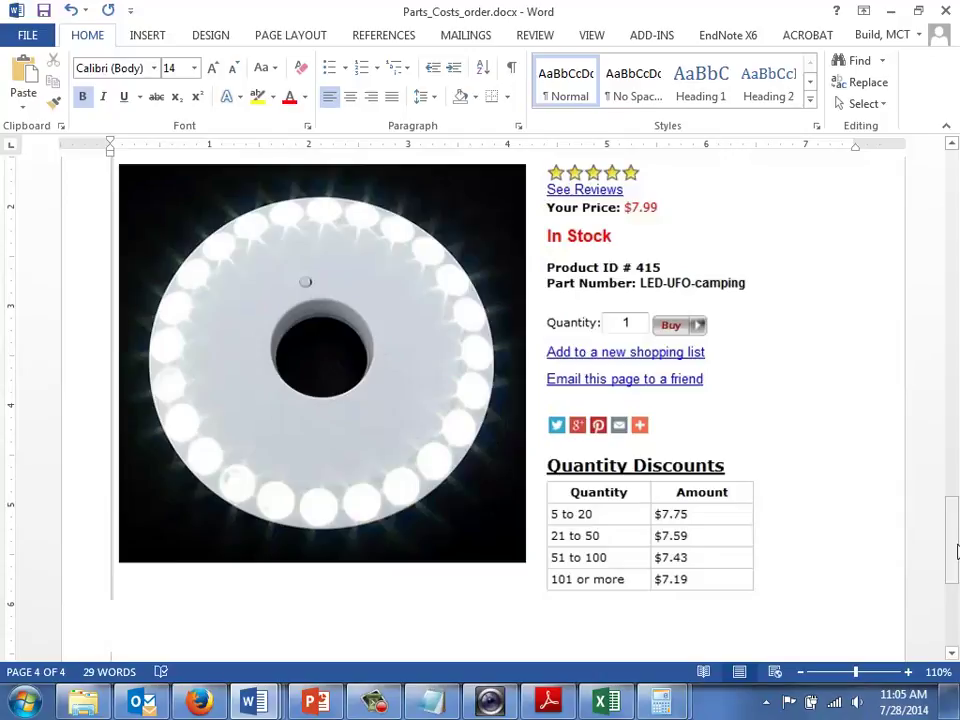
{"action": "left_click", "coordinate": [957, 551]}
{"action": "left_click_drag", "start_coordinate": [957, 551], "coordinate": [955, 507]}
{"action": "left_click", "coordinate": [393, 323]}
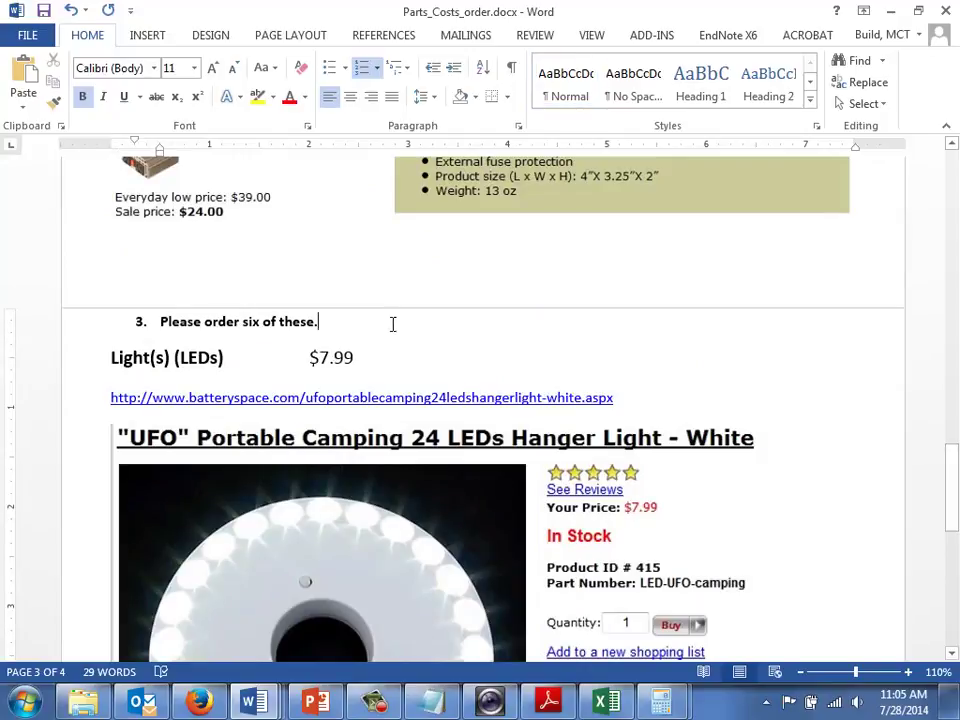
{"action": "key", "text": "Left"}
{"action": "type", "text": "@ $7.75 apiece"}
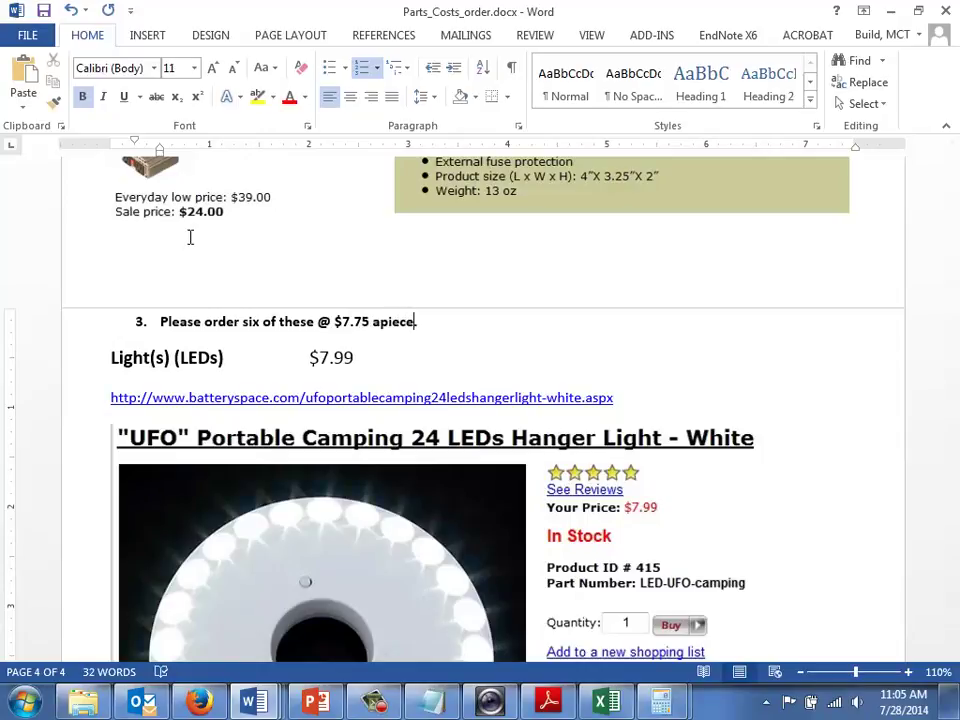
Step: Save the order document and share it by e-mail as an attachment
{"action": "left_click", "coordinate": [30, 36]}
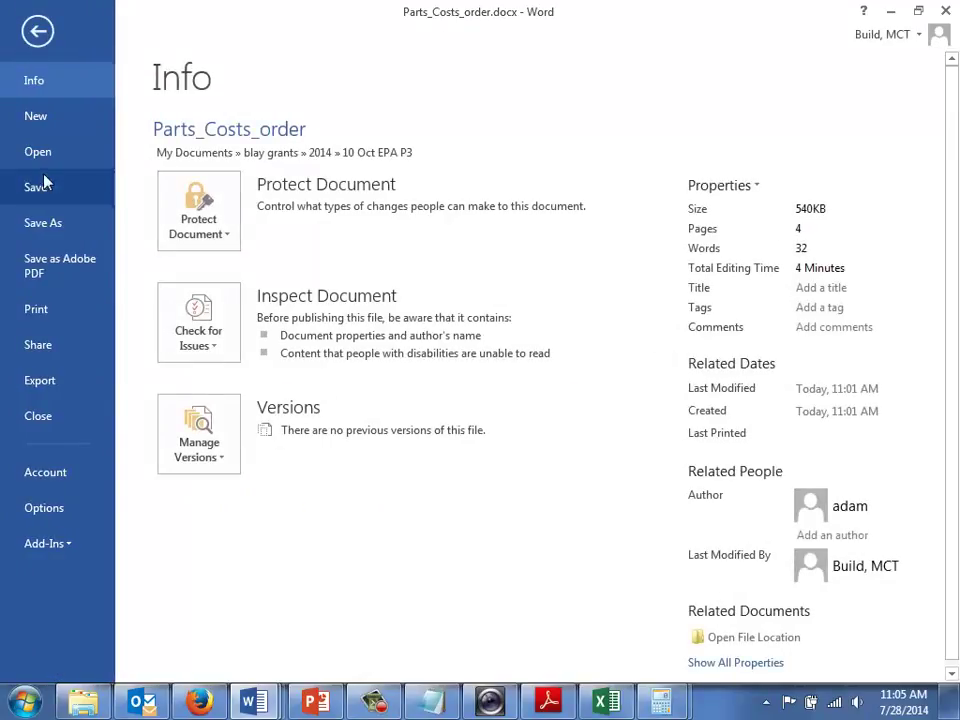
{"action": "left_click", "coordinate": [40, 185]}
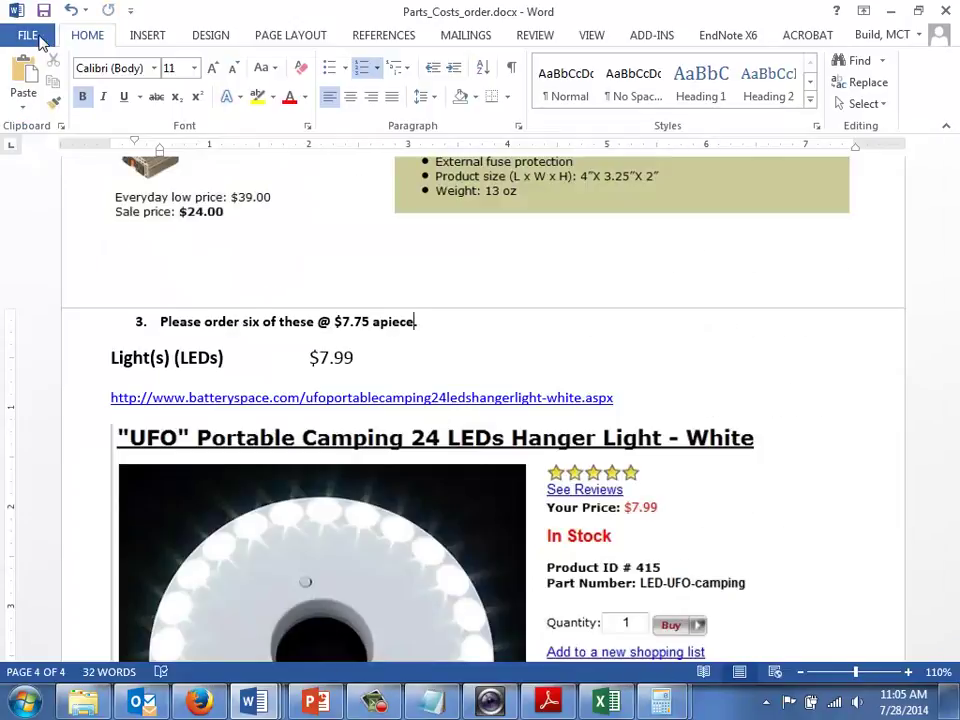
{"action": "left_click", "coordinate": [40, 38]}
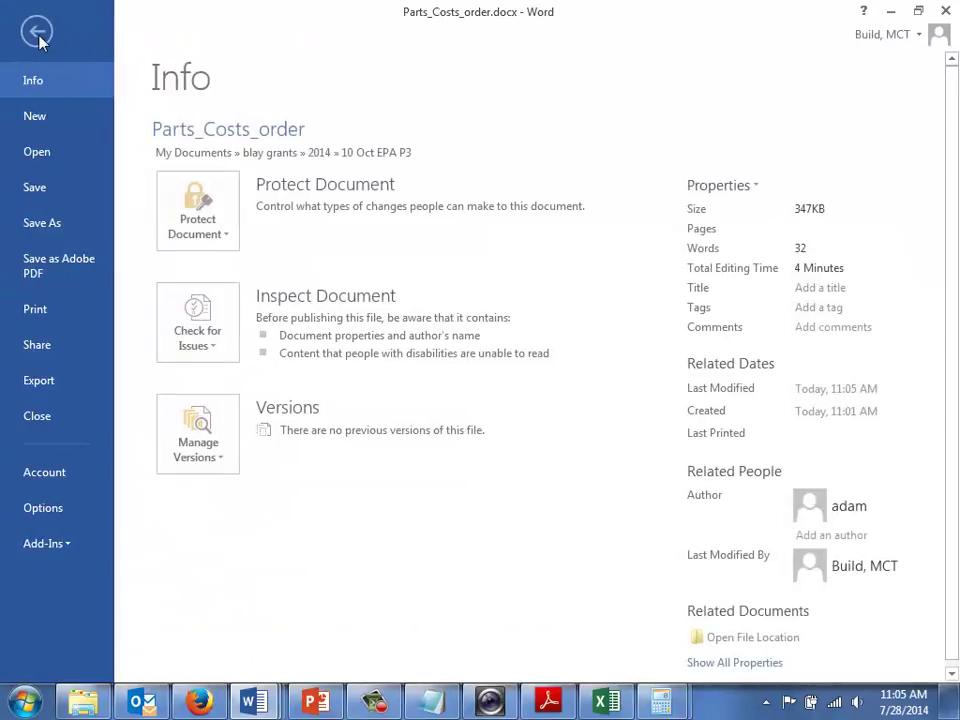
{"action": "left_click", "coordinate": [24, 348]}
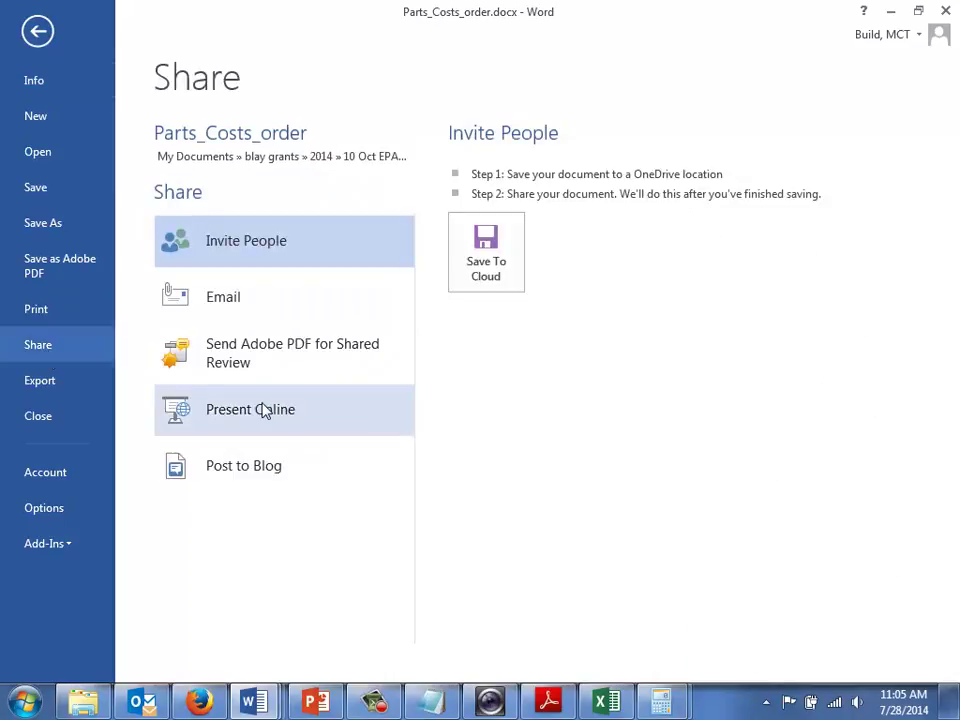
{"action": "left_click", "coordinate": [253, 313]}
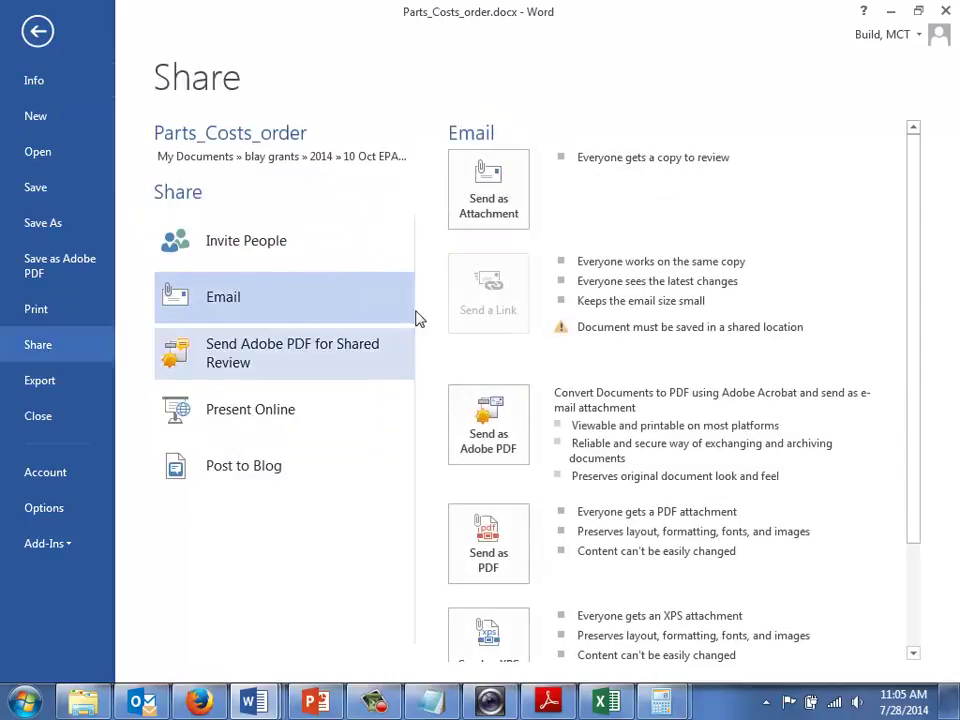
{"action": "left_click", "coordinate": [497, 193]}
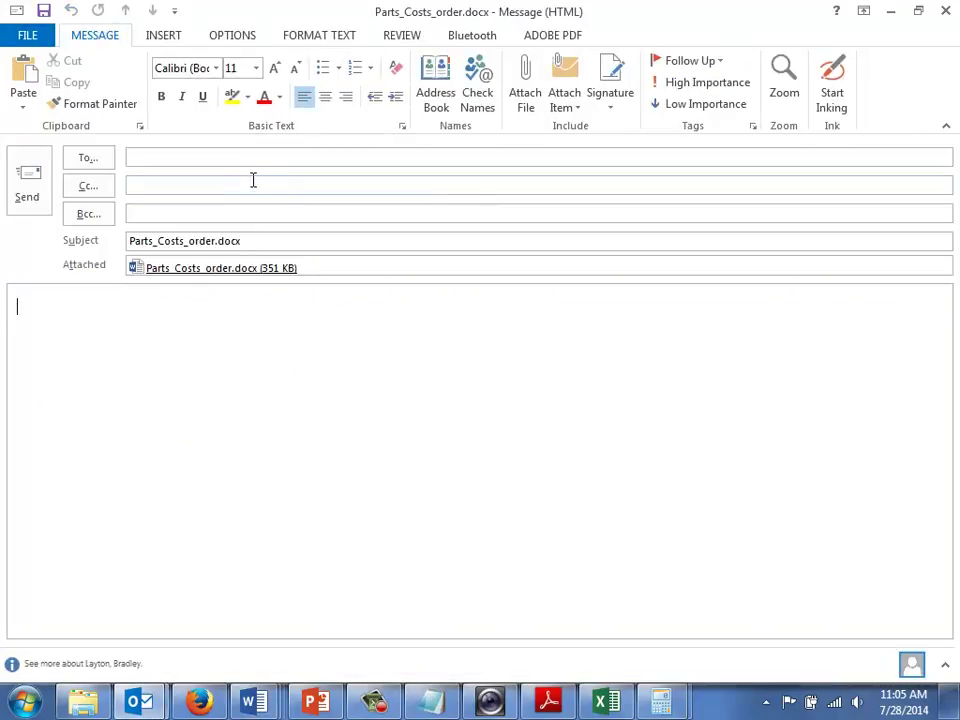
Step: Address the e-mail to the two main recipients using their suggested contacts
{"action": "left_click", "coordinate": [289, 161]}
{"action": "type", "text": "ted"}
{"action": "key", "text": "Return"}
{"action": "type", "text": "pen"}
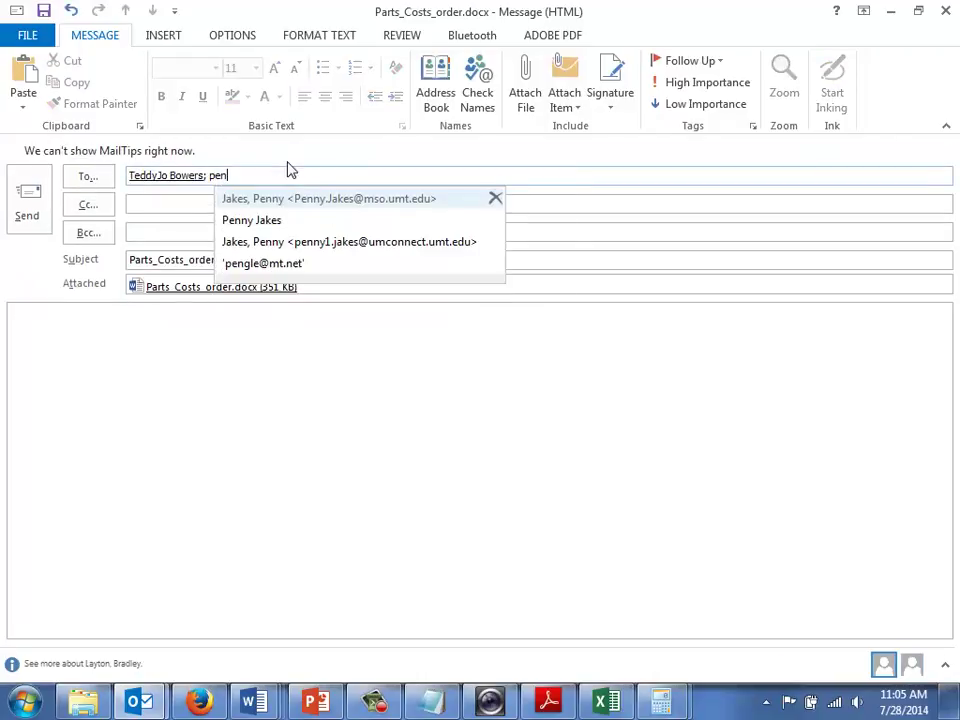
{"action": "key", "text": "Return"}
{"action": "key", "text": "Tab"}
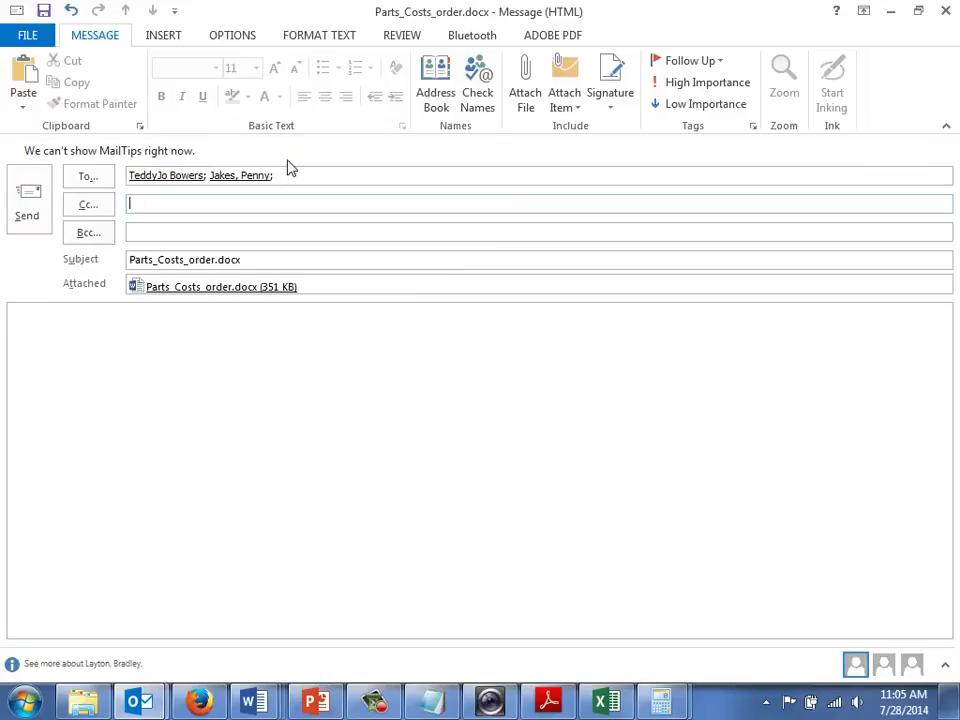
Step: Copy the e-mail to three further contacts from the suggested names
{"action": "type", "text": "lyn"}
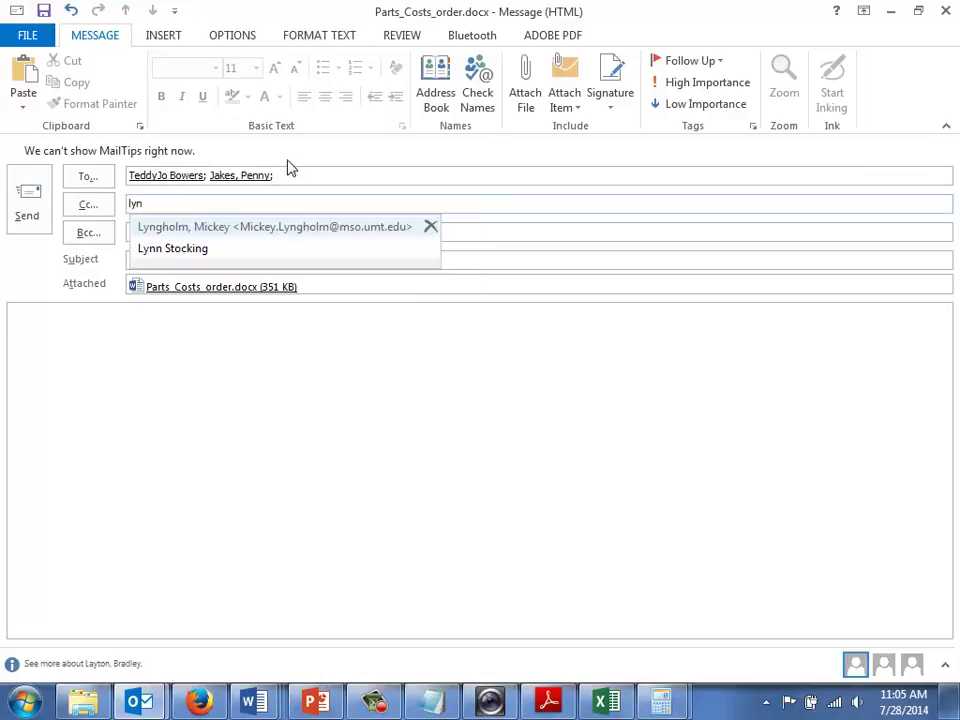
{"action": "key", "text": "Down"}
{"action": "key", "text": "Return"}
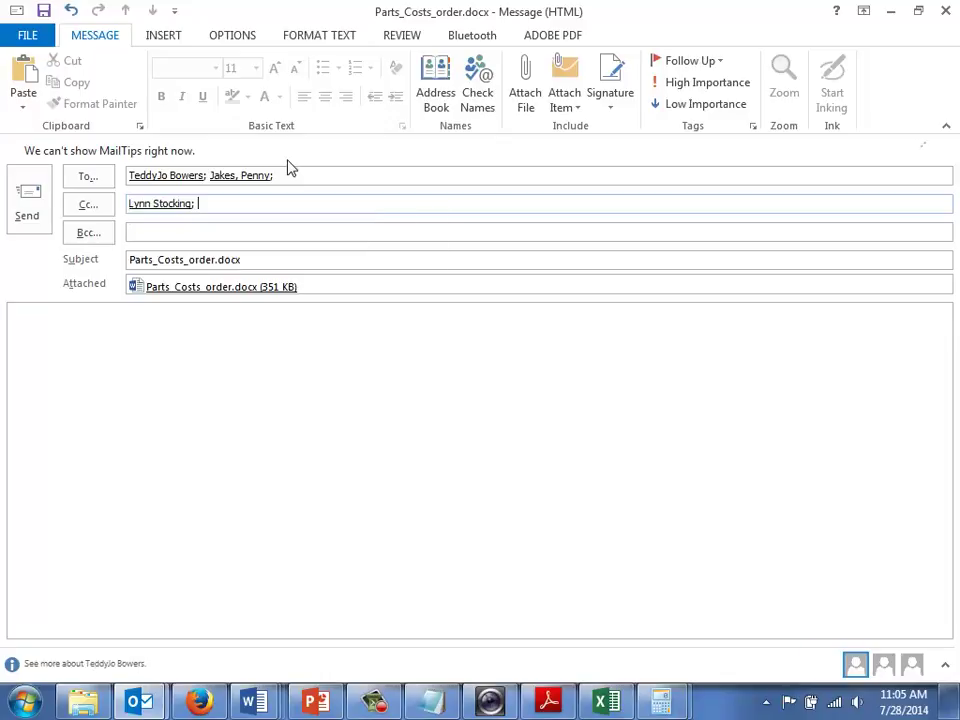
{"action": "type", "text": "vi"}
{"action": "key", "text": "Return"}
{"action": "type", "text": "kel"}
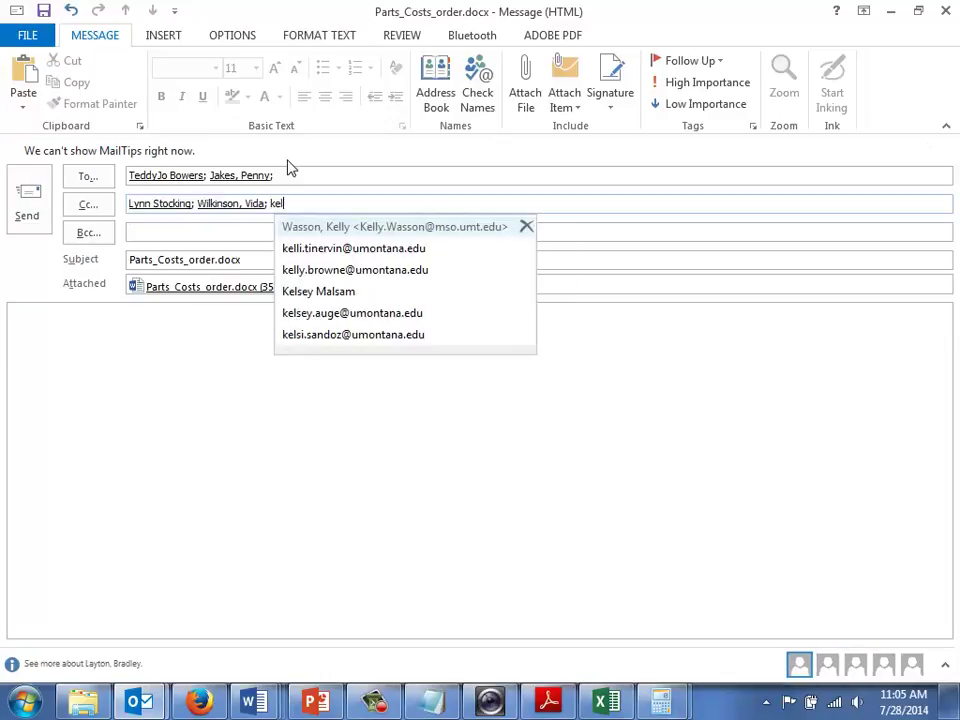
{"action": "key", "text": "Return"}
Step: Write a greeting to the recipient and "Could you please make this purchase for the Electrican's Helper CTS as well?" in the message body
{"action": "key", "text": "Tab"}
{"action": "key", "text": "Tab"}
{"action": "key", "text": "Tab"}
{"action": "type", "text": "Hi"}
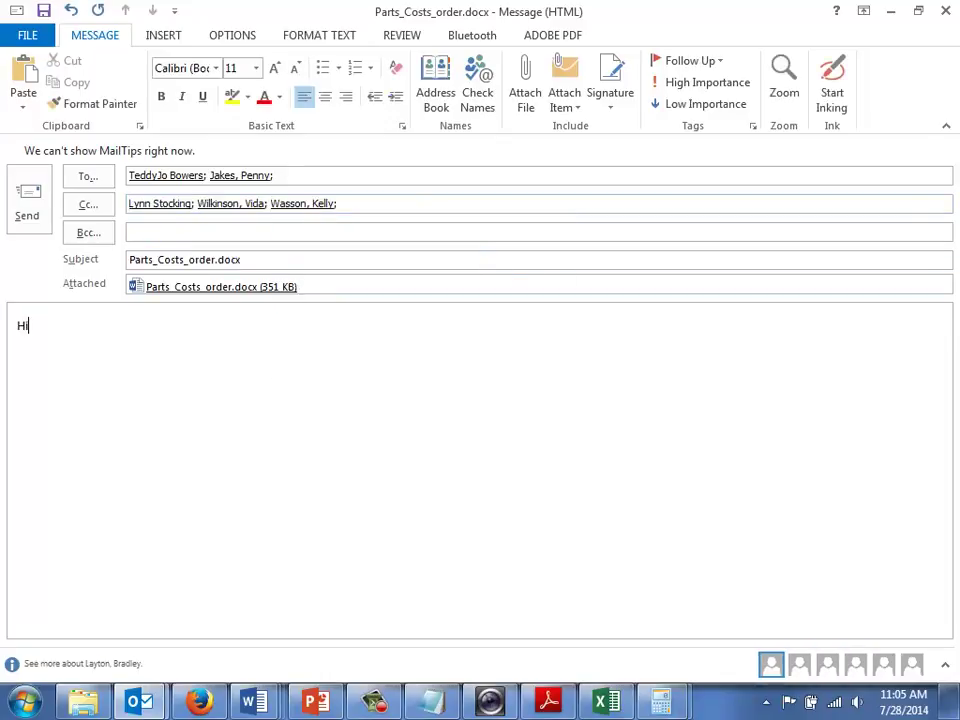
{"action": "type", "text": " TJ,"}
{"action": "key", "text": "Return"}
{"action": "key", "text": "Return"}
{"action": "type", "text": "Could you pplea"}
{"action": "key", "text": "BackSpace"}
{"action": "key", "text": "BackSpace"}
{"action": "key", "text": "BackSpace"}
{"action": "key", "text": "BackSpace"}
{"action": "type", "text": "lease make this pr"}
{"action": "key", "text": "BackSpace"}
{"action": "type", "text": "urchase for the Electrican's Helper "}
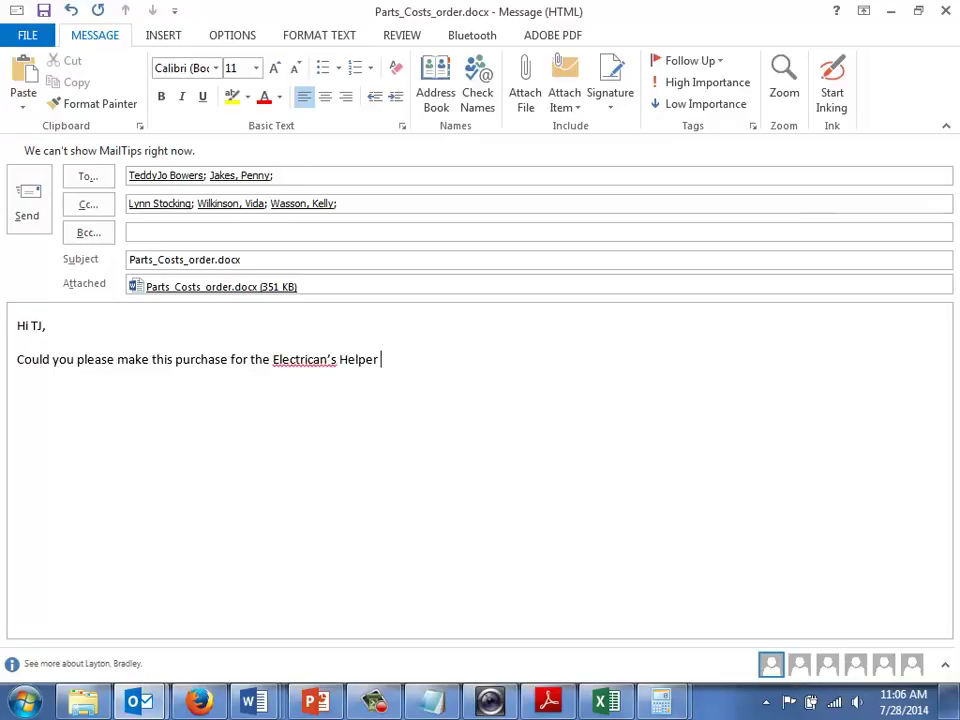
{"action": "type", "text": "CTS "}
{"action": "type", "text": "w"}
{"action": "key", "text": "BackSpace"}
{"action": "type", "text": "as well?"}
Step: Close the message with "Thanks," and the sender's first name on the following line
{"action": "key", "text": "Return"}
{"action": "key", "text": "Return"}
{"action": "type", "text": "Thanks,"}
{"action": "key", "text": "Return"}
{"action": "type", "text": "Brad"}
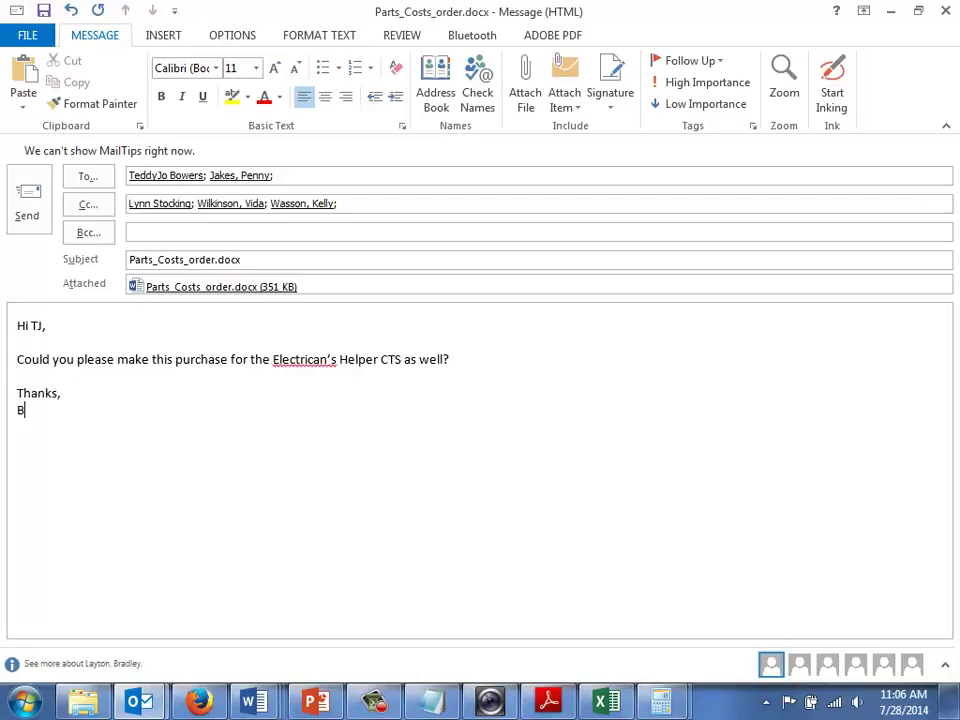
Step: Correct the misspelled word in the message's request to "Electrician's"
{"action": "right_click", "coordinate": [305, 362]}
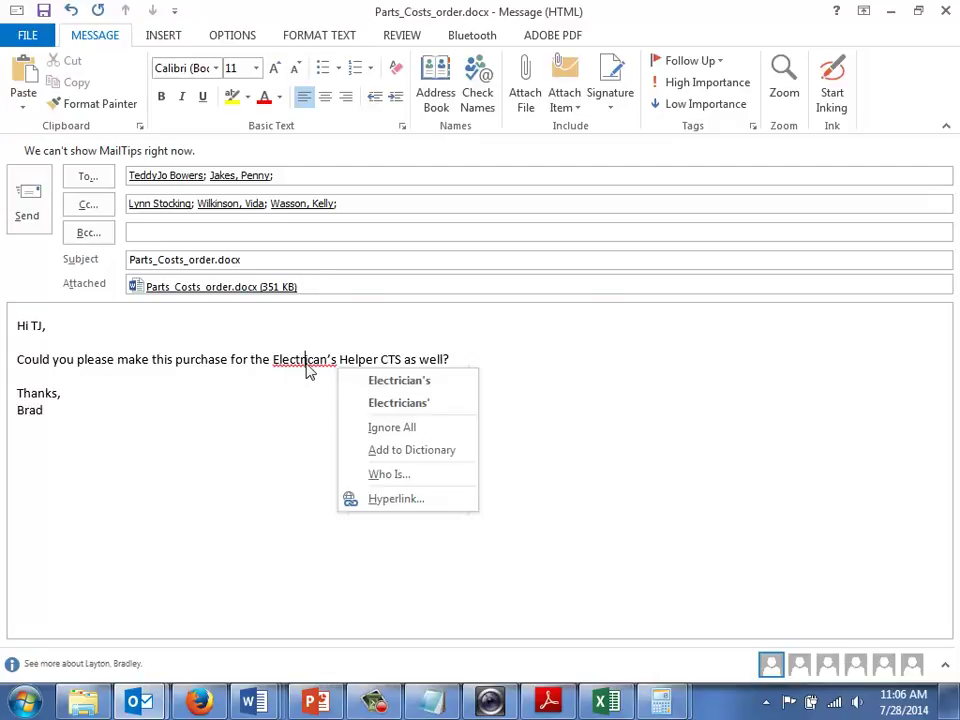
{"action": "left_click", "coordinate": [374, 384]}
{"action": "left_click", "coordinate": [481, 363]}
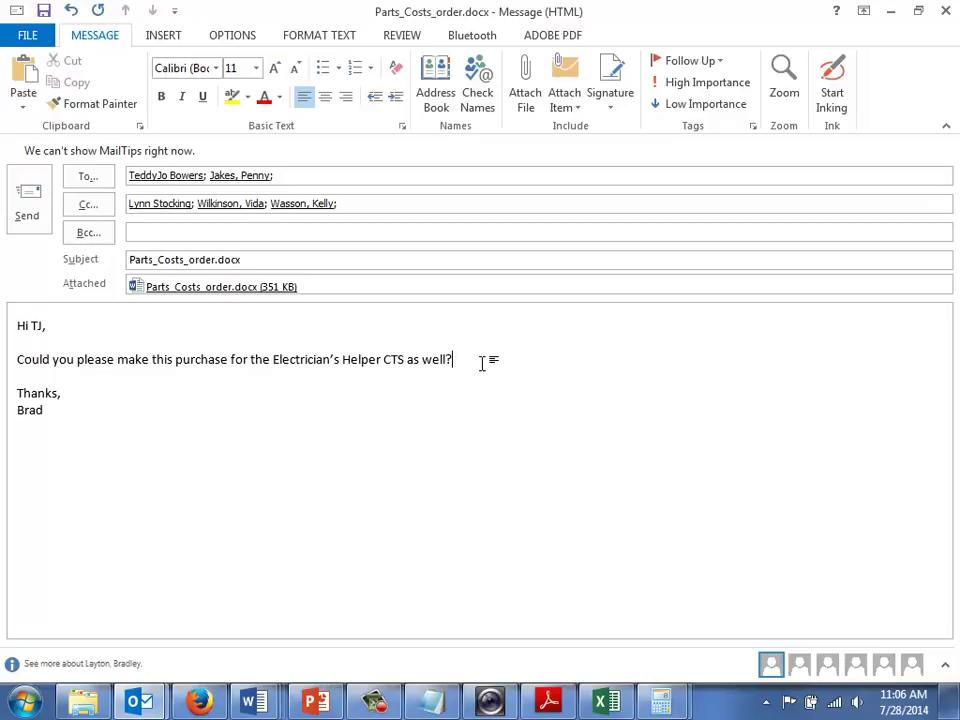
Step: Switch back to Parts_Costs_order.docx in Word, save the document and close it
{"action": "key", "text": "alt+Tab"}
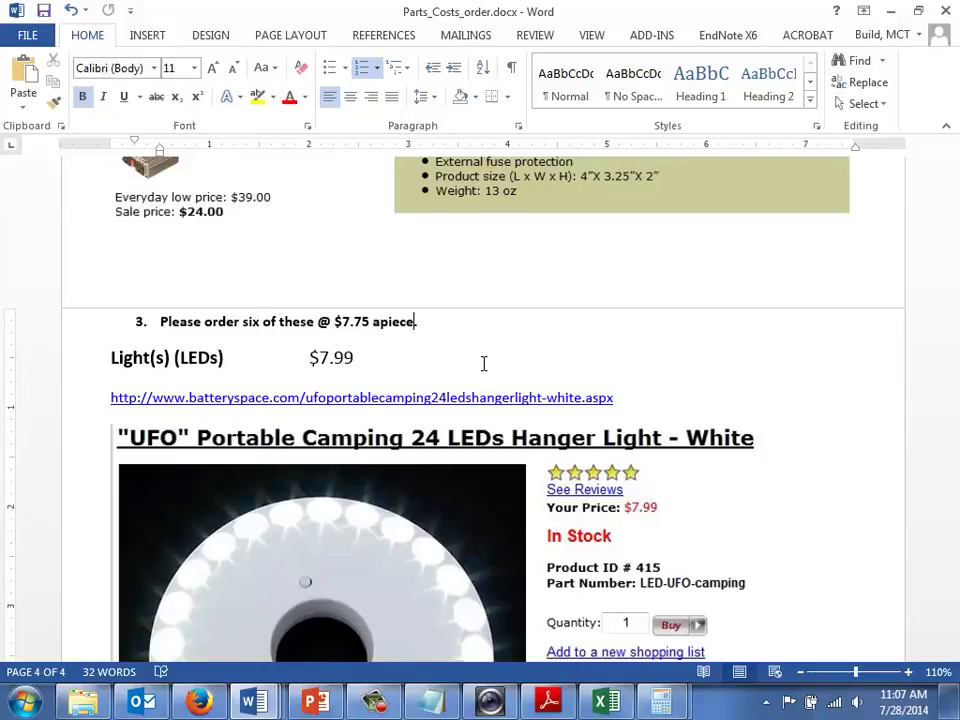
{"action": "left_click_drag", "start_coordinate": [949, 489], "coordinate": [953, 170]}
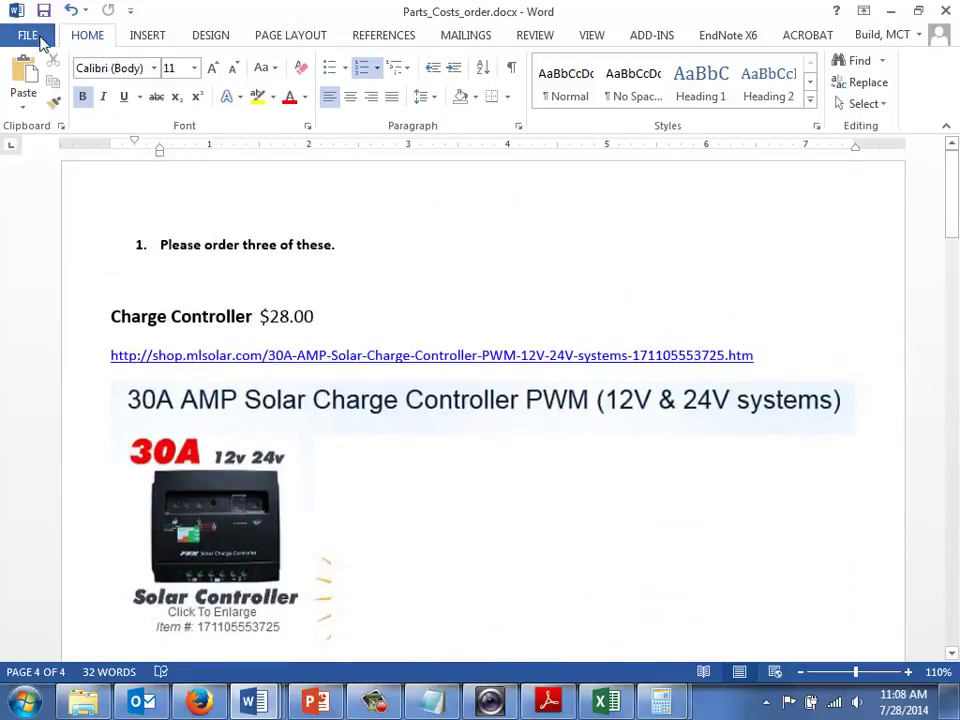
{"action": "left_click", "coordinate": [36, 35]}
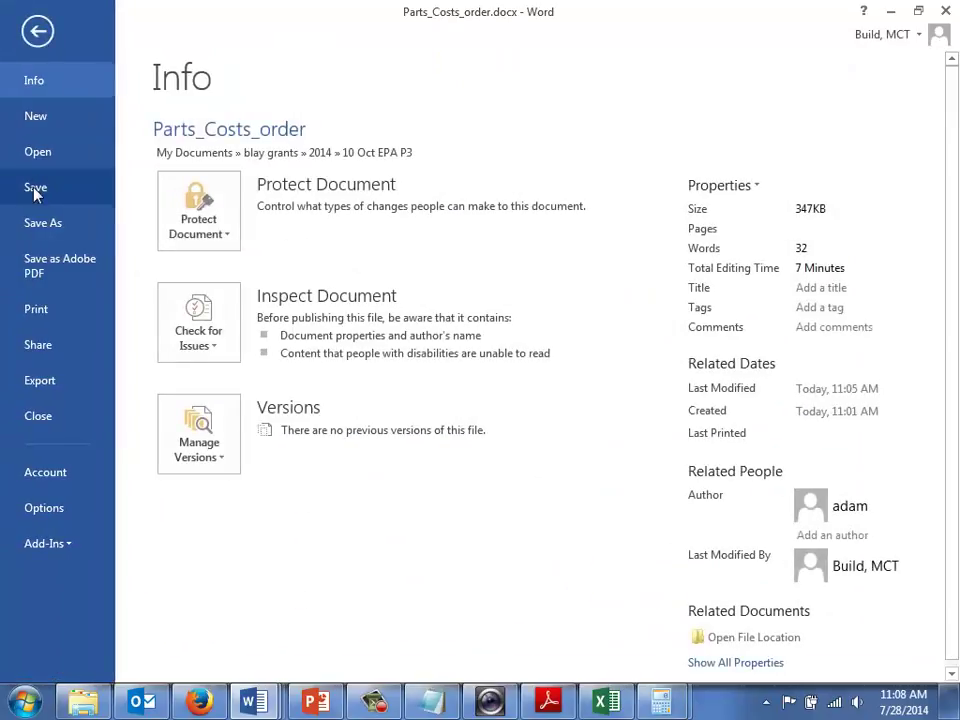
{"action": "left_click", "coordinate": [35, 190]}
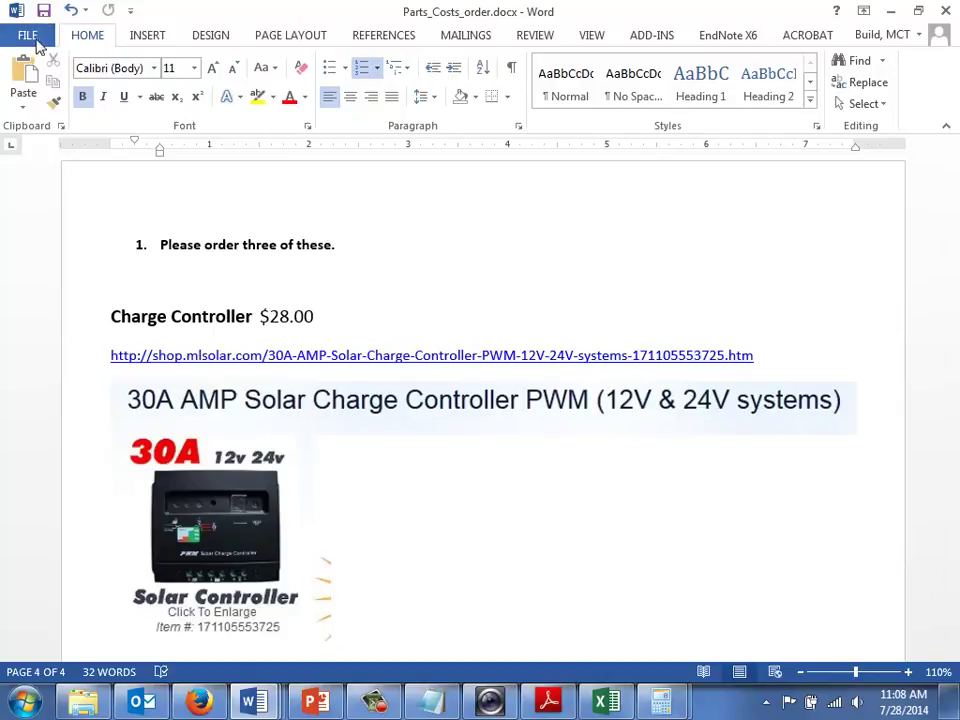
{"action": "left_click", "coordinate": [946, 12]}
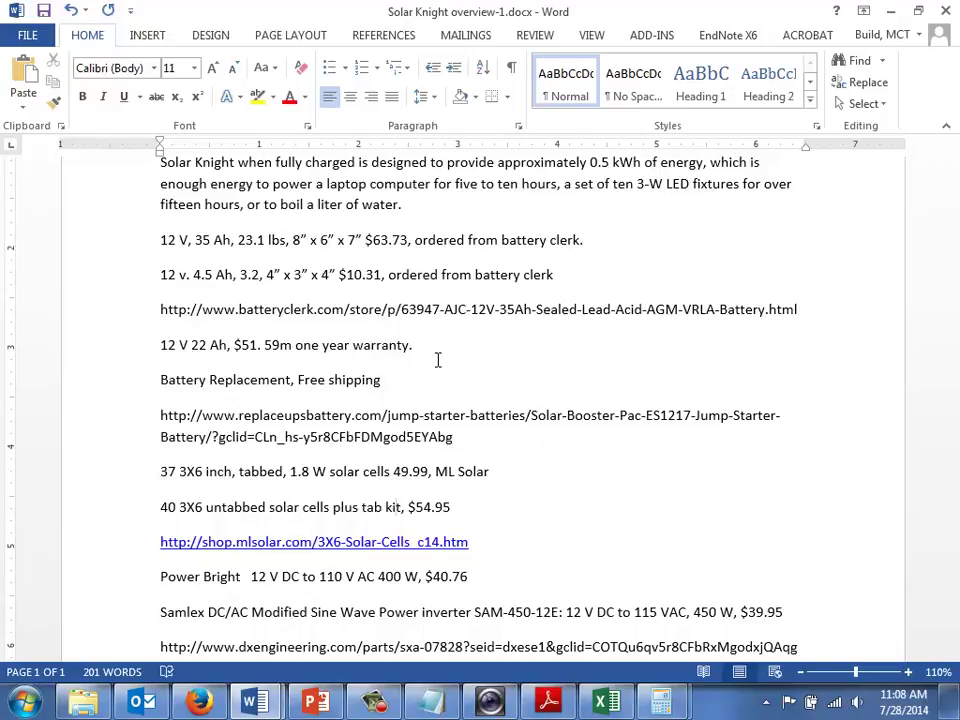
Step: Switch to Firefox, open the "More section(s) for the narrative..." discussion in EPA P3 grant files, and open its attachment Theory_Cost_Other_AC.docx with Word
{"action": "scroll", "coordinate": [953, 410], "scroll_direction": "down", "scroll_amount": 1}
{"action": "left_click_drag", "start_coordinate": [953, 410], "coordinate": [957, 262]}
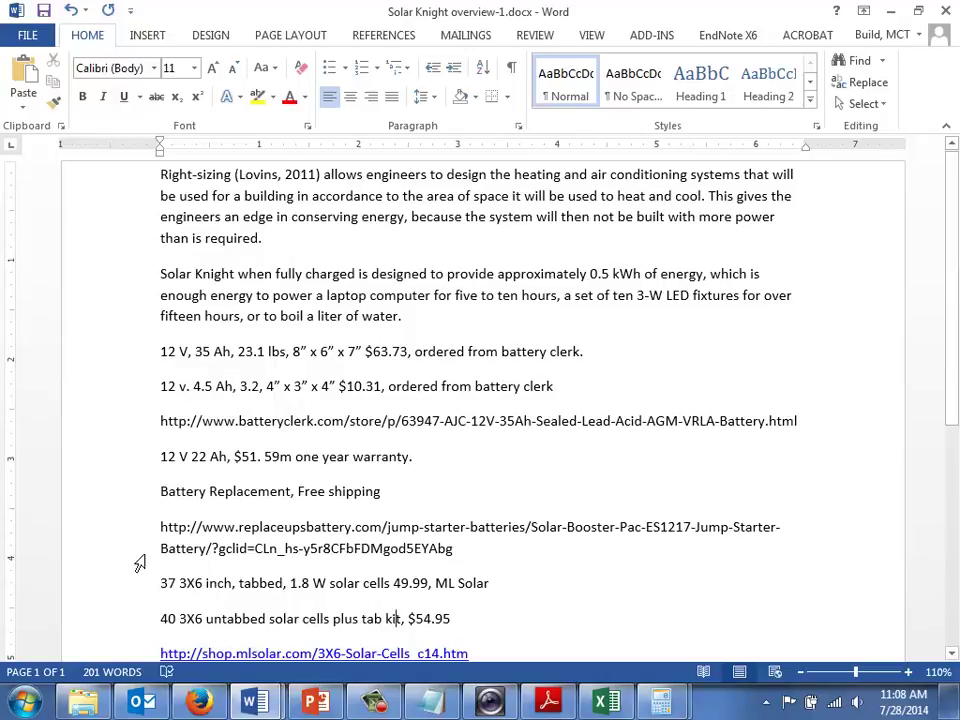
{"action": "left_click", "coordinate": [197, 703]}
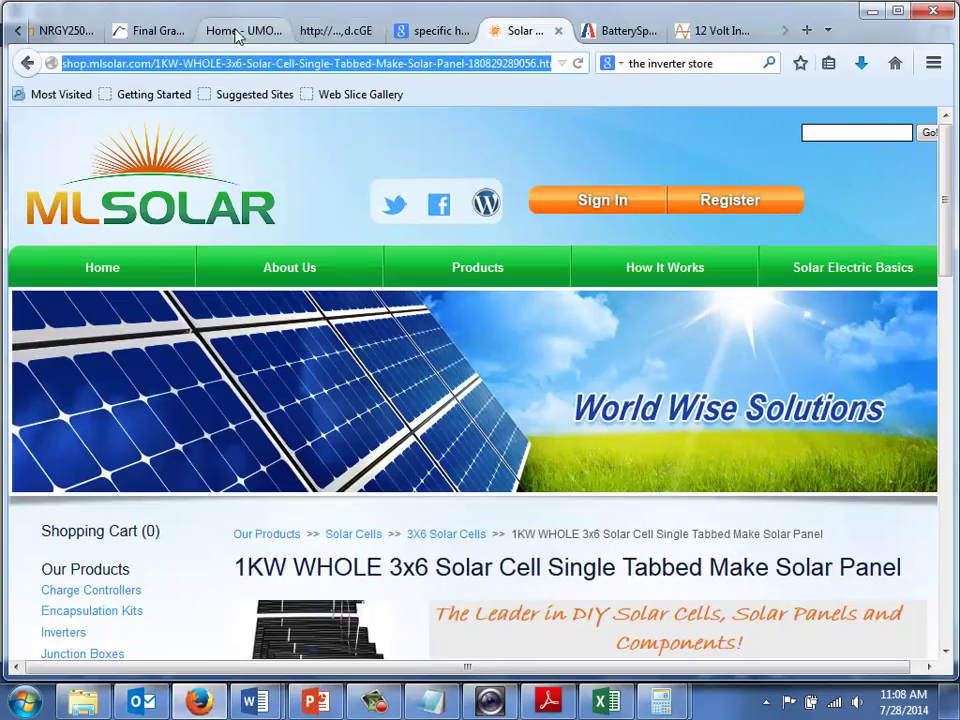
{"action": "left_click", "coordinate": [75, 33]}
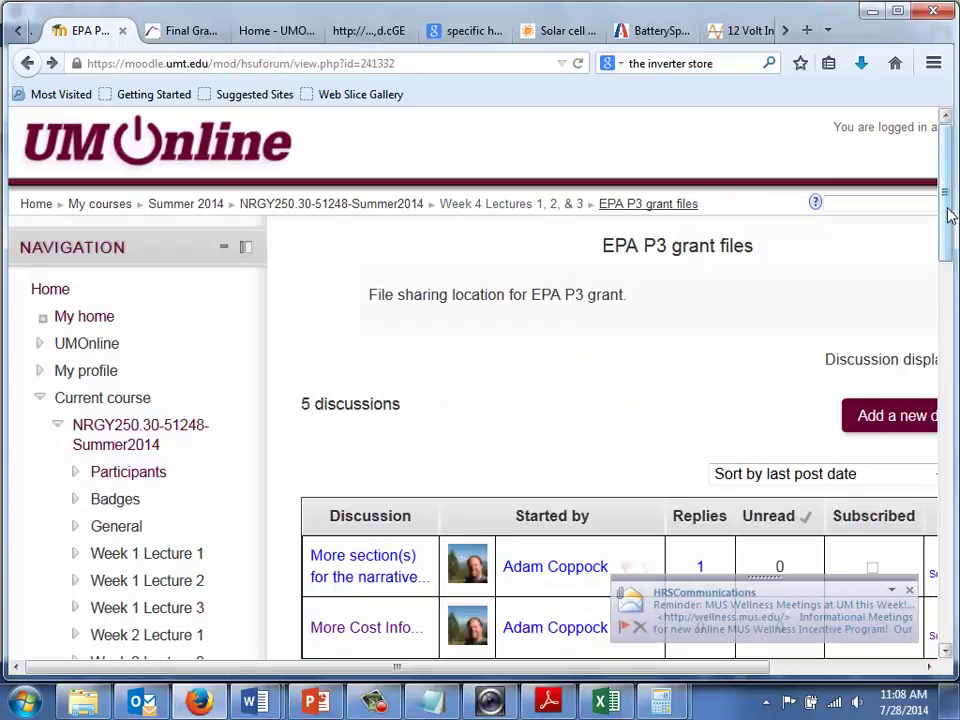
{"action": "left_click_drag", "start_coordinate": [949, 203], "coordinate": [945, 268]}
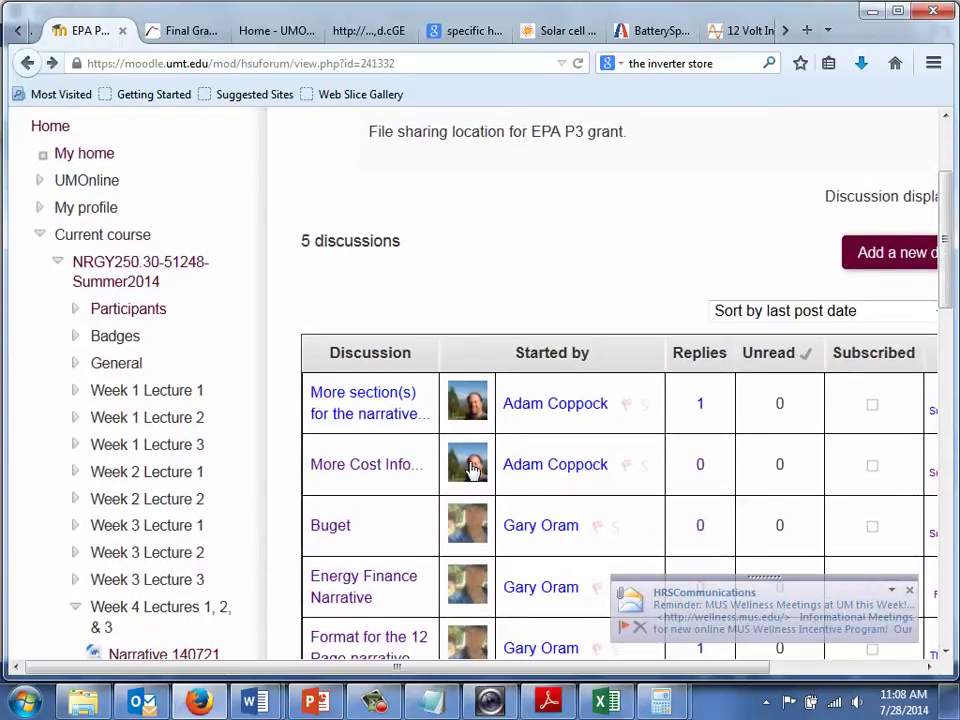
{"action": "left_click", "coordinate": [377, 407]}
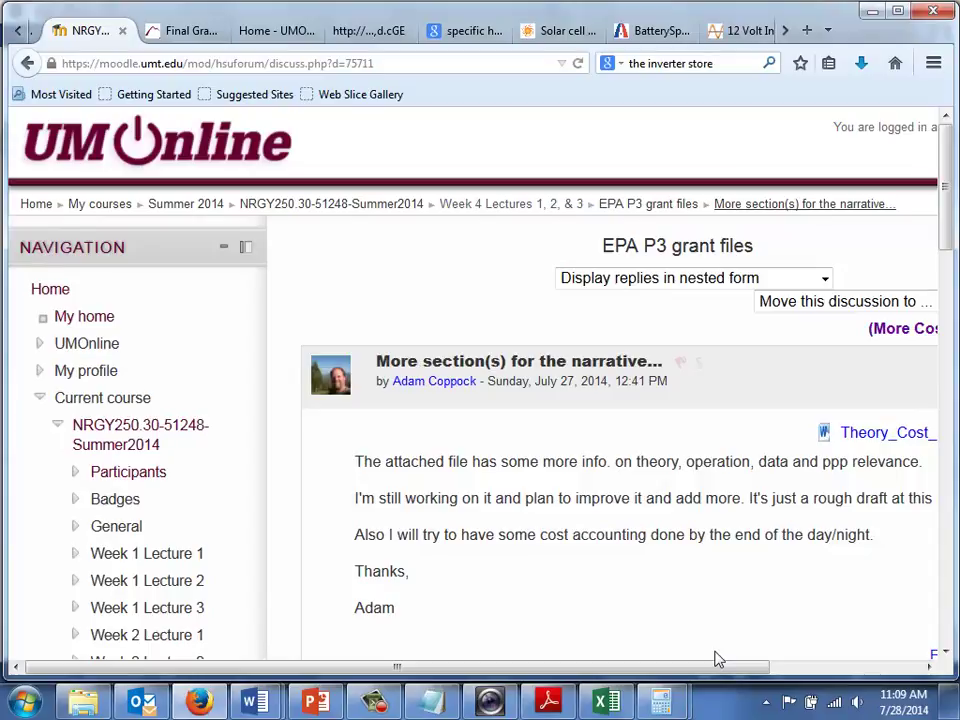
{"action": "left_click", "coordinate": [879, 442]}
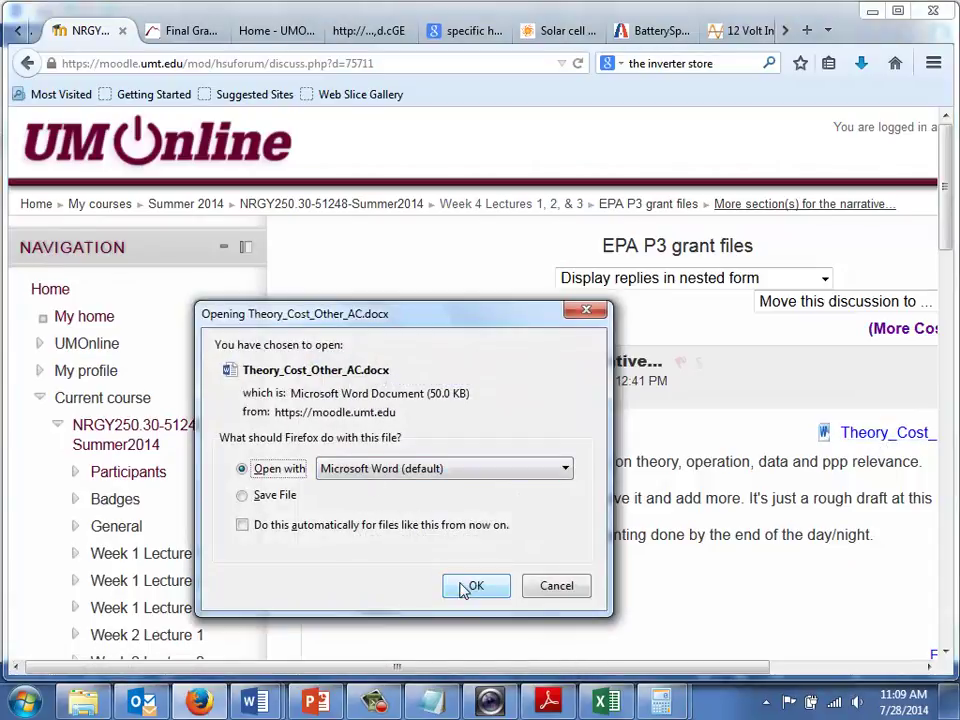
{"action": "left_click", "coordinate": [465, 587]}
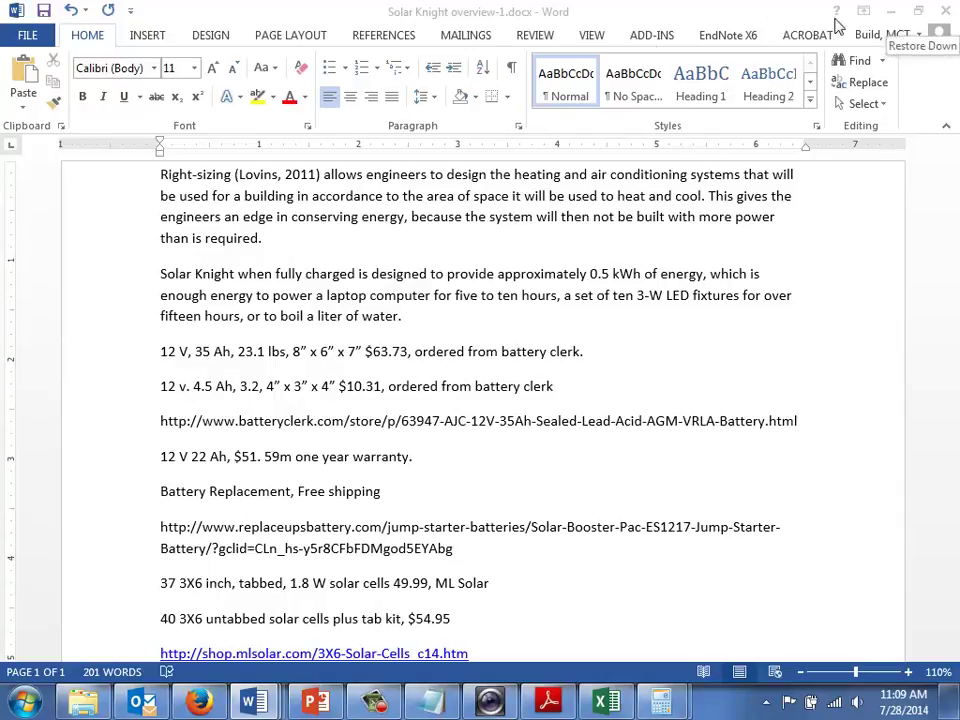
Step: Close Solar Knight overview-1.docx in Word, saving its changes
{"action": "key", "text": "alt+Tab"}
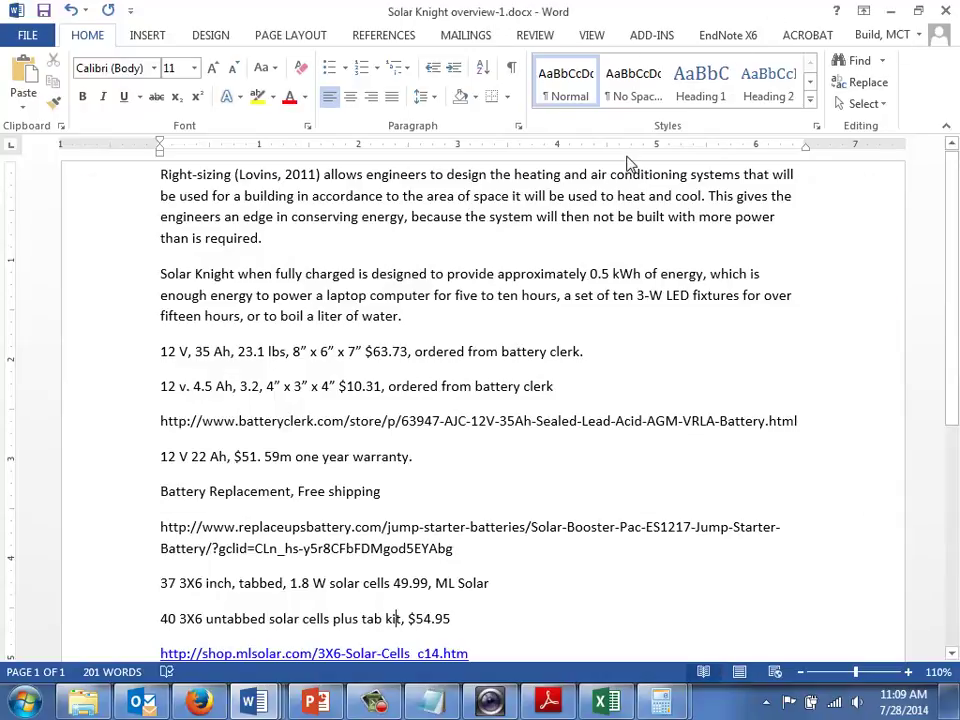
{"action": "key", "text": "alt+F4"}
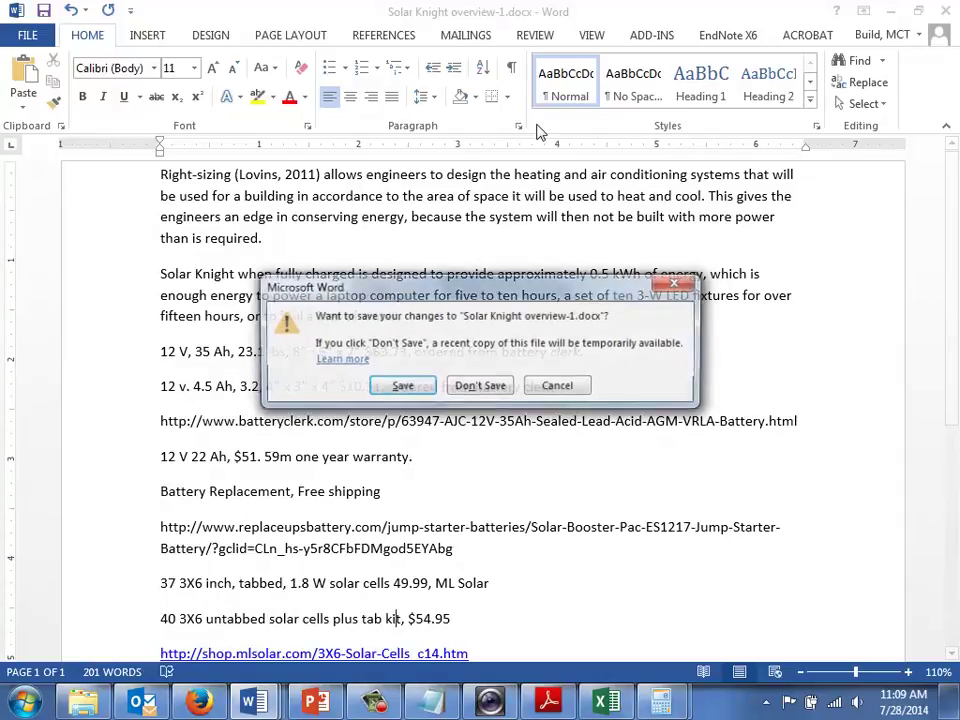
{"action": "left_click", "coordinate": [403, 389]}
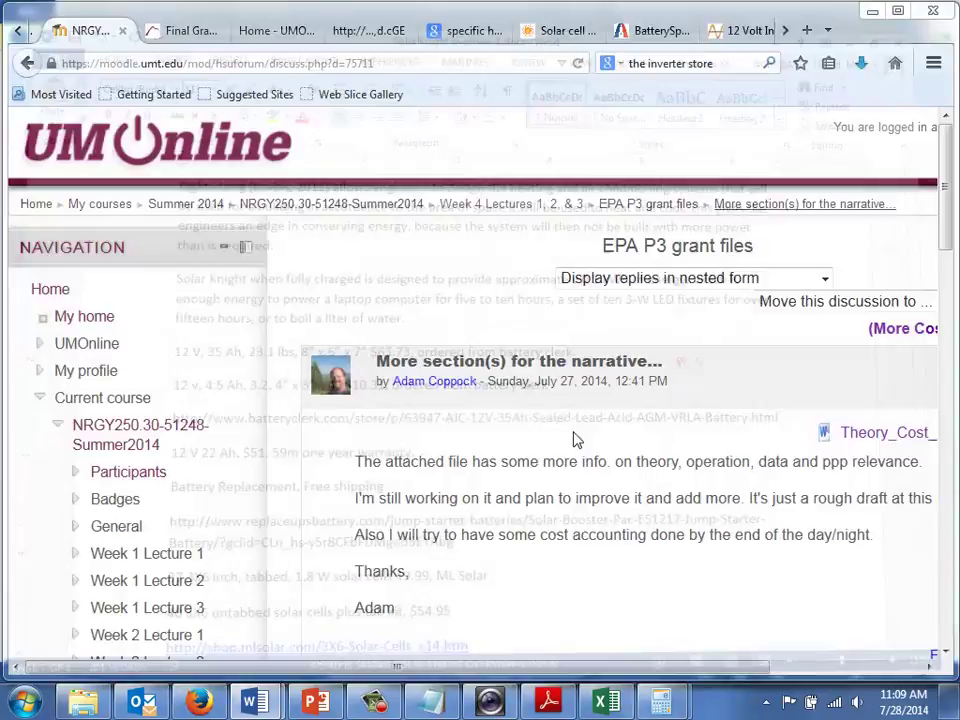
Step: Switch through the open windows to the two Calculator windows and close both
{"action": "key", "text": "alt+Tab"}
{"action": "key", "text": "alt+Tab"}
{"action": "key", "text": "alt+Tab"}
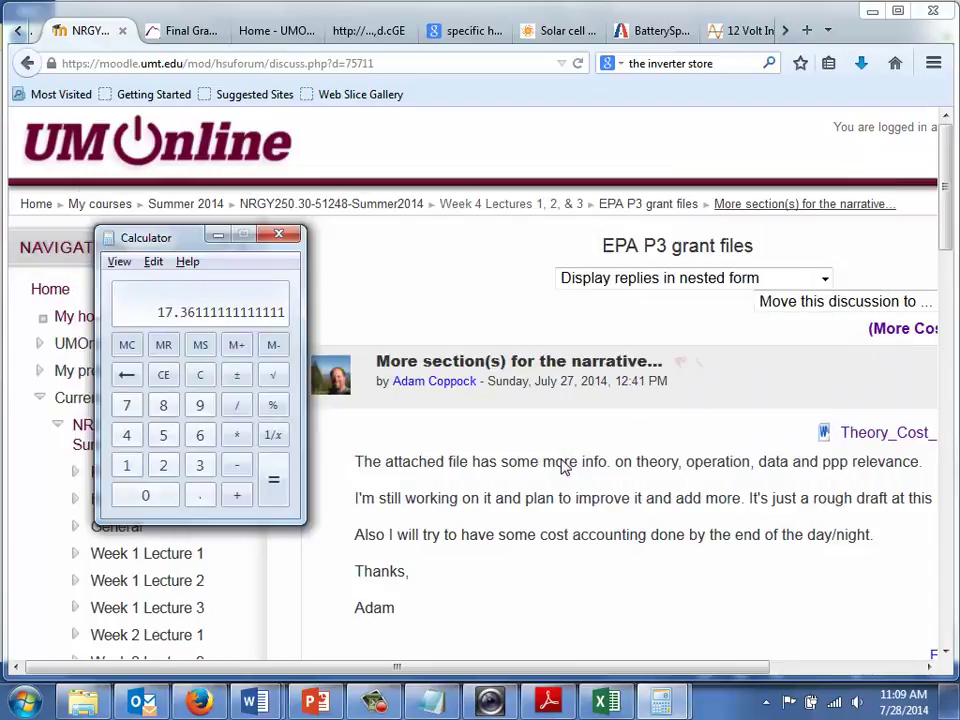
{"action": "key", "text": "alt+Tab"}
{"action": "key", "text": "alt+Tab"}
{"action": "key", "text": "alt+Tab"}
{"action": "key", "text": "alt+Tab"}
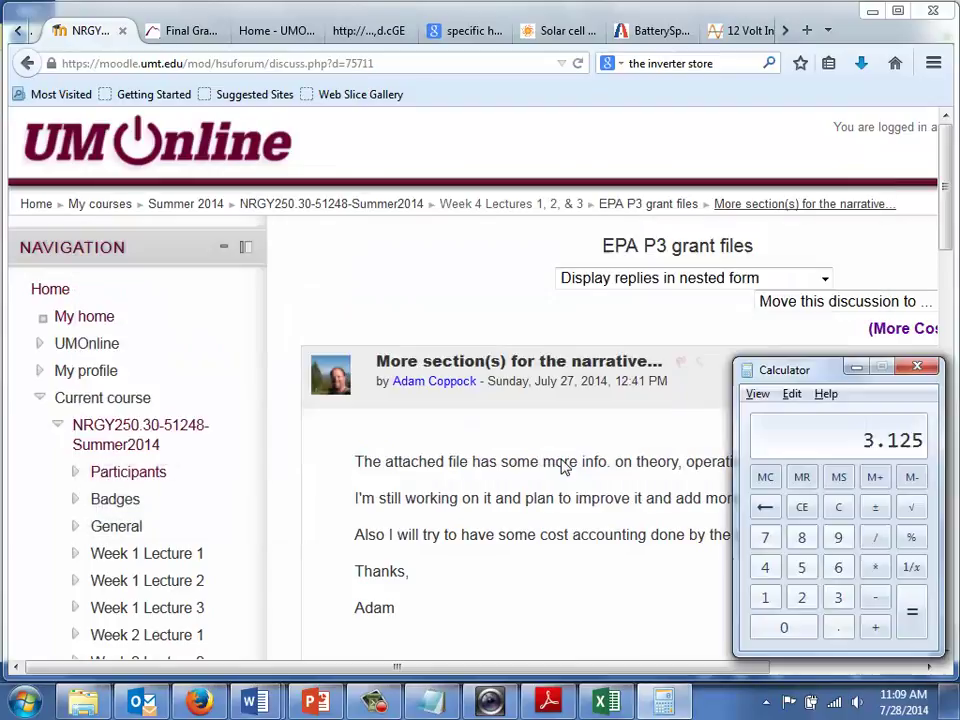
{"action": "key", "text": "alt+F4"}
Step: Look through the open windows for the Theory_Cost_Other_AC.docx document
{"action": "key", "text": "alt+Tab"}
{"action": "key", "text": "alt+Tab"}
{"action": "key", "text": "alt+Tab"}
{"action": "key", "text": "alt+Tab"}
{"action": "key", "text": "alt+Tab"}
{"action": "key", "text": "alt+Tab"}
{"action": "key", "text": "alt+Tab"}
{"action": "key", "text": "alt+Tab"}
{"action": "key", "text": "alt+Tab"}
{"action": "key", "text": "alt+Tab"}
{"action": "key", "text": "alt+Tab"}
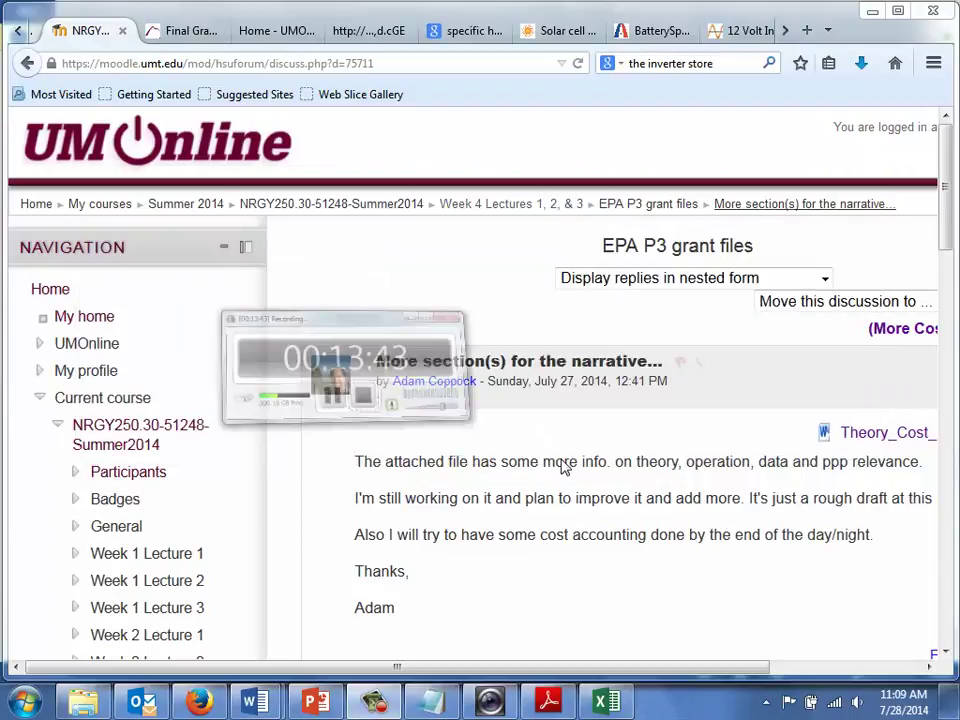
{"action": "key", "text": "alt+Tab"}
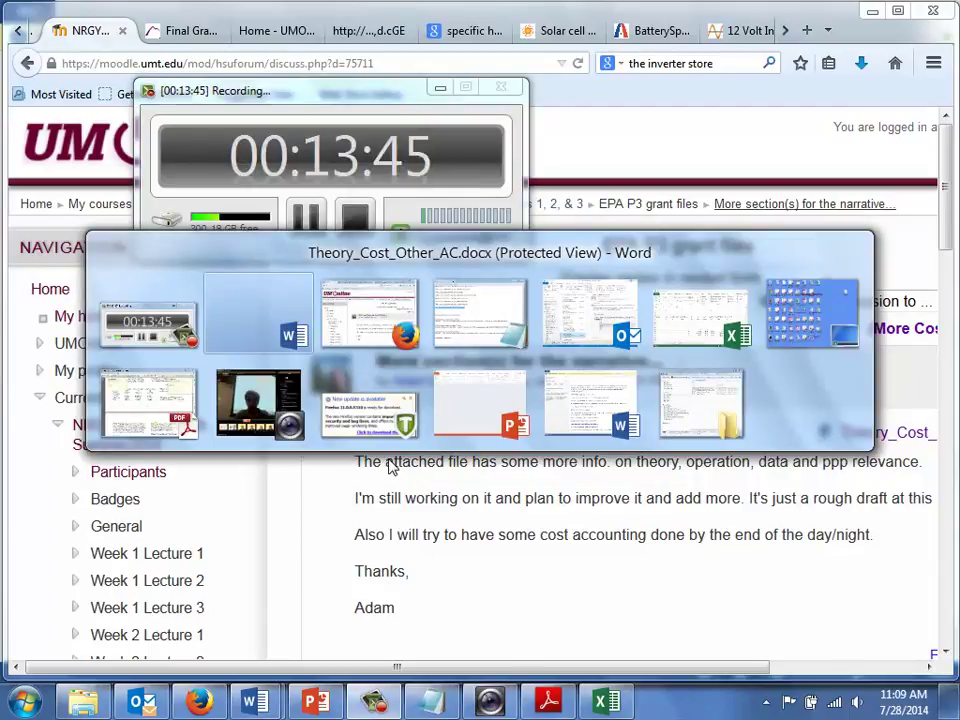
{"action": "key", "text": "Escape"}
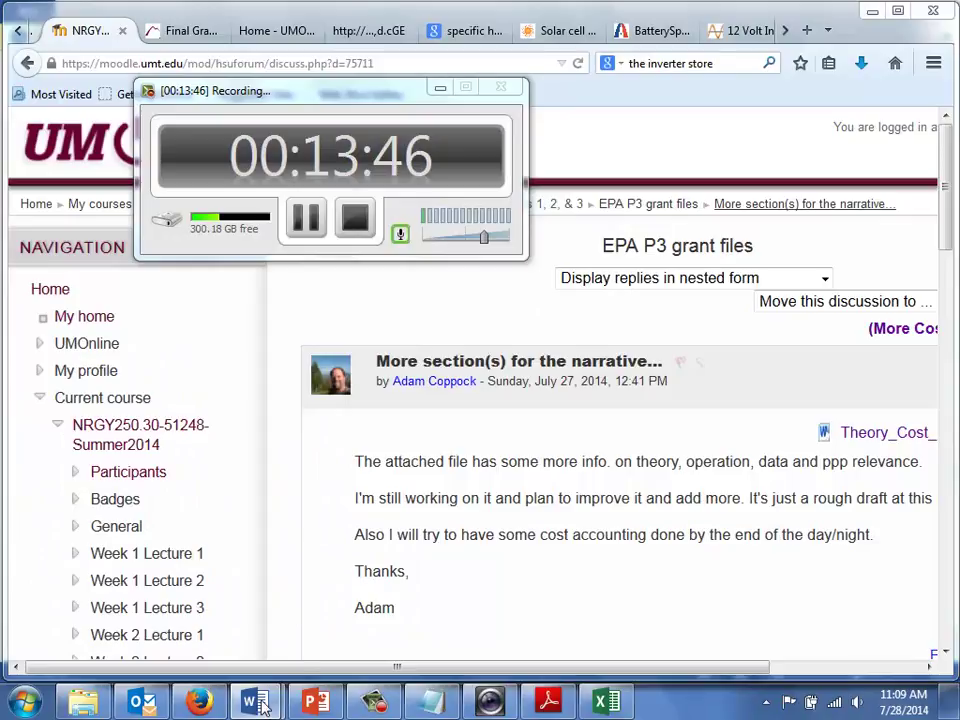
Step: Close the blank Theory_Cost_Other_AC.docx window, then enable editing in Solar Knight overview.docx and close it too
{"action": "mouse_move", "coordinate": [262, 706]}
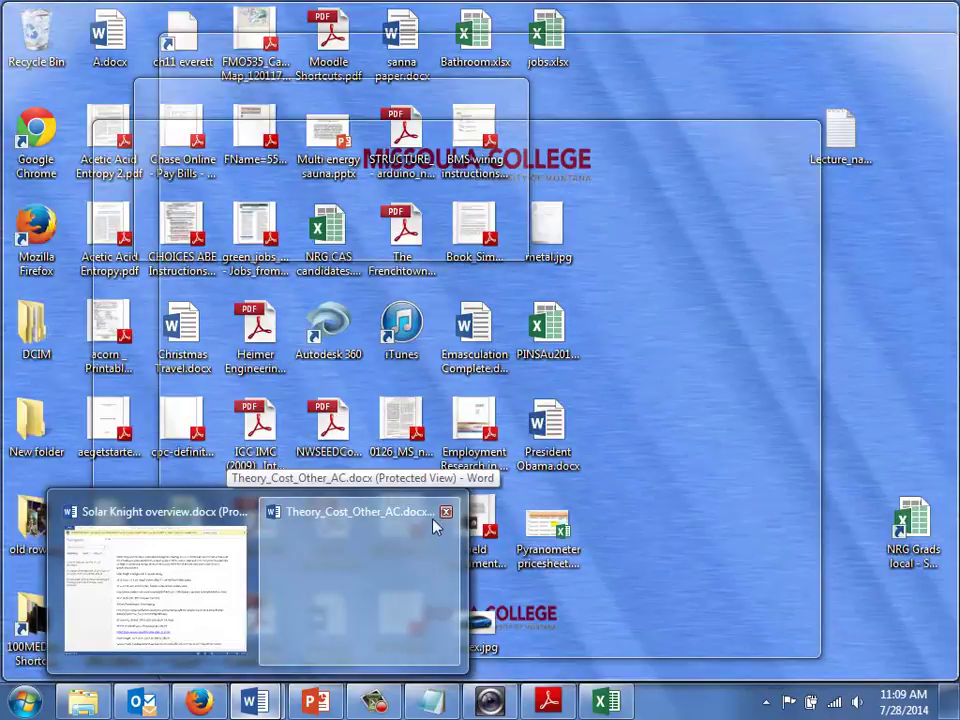
{"action": "left_click", "coordinate": [446, 512]}
{"action": "left_click", "coordinate": [306, 574]}
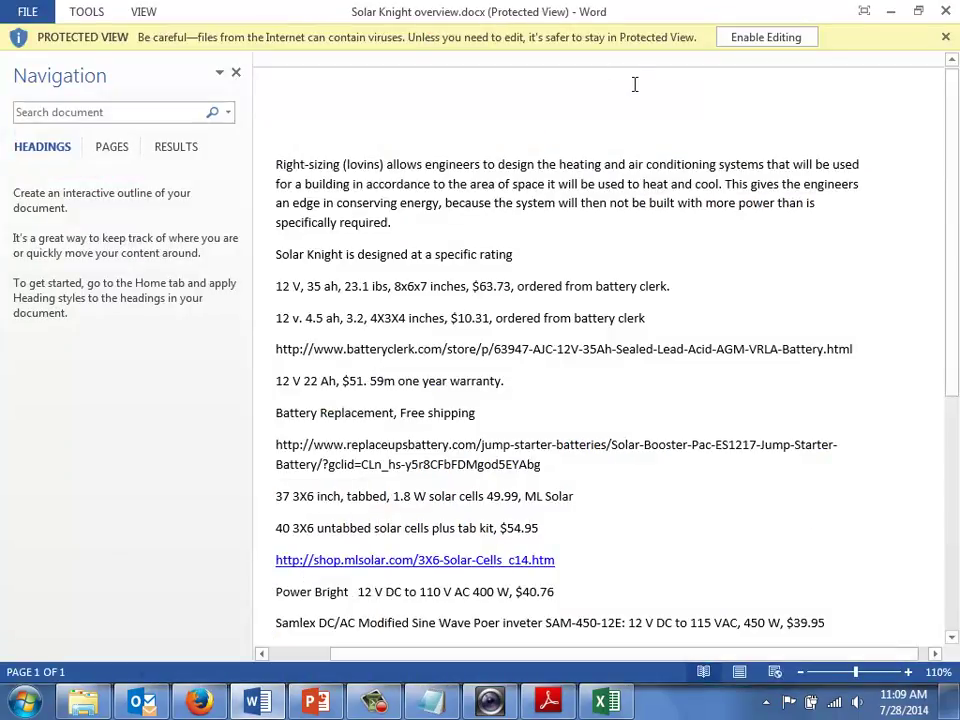
{"action": "left_click", "coordinate": [780, 40]}
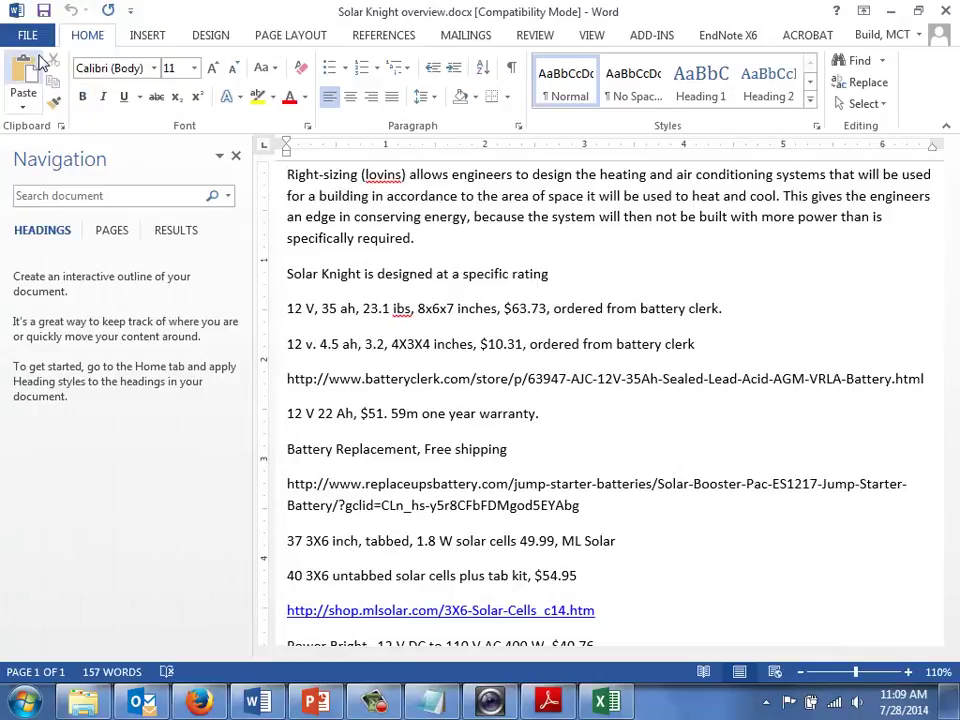
{"action": "left_click", "coordinate": [32, 35]}
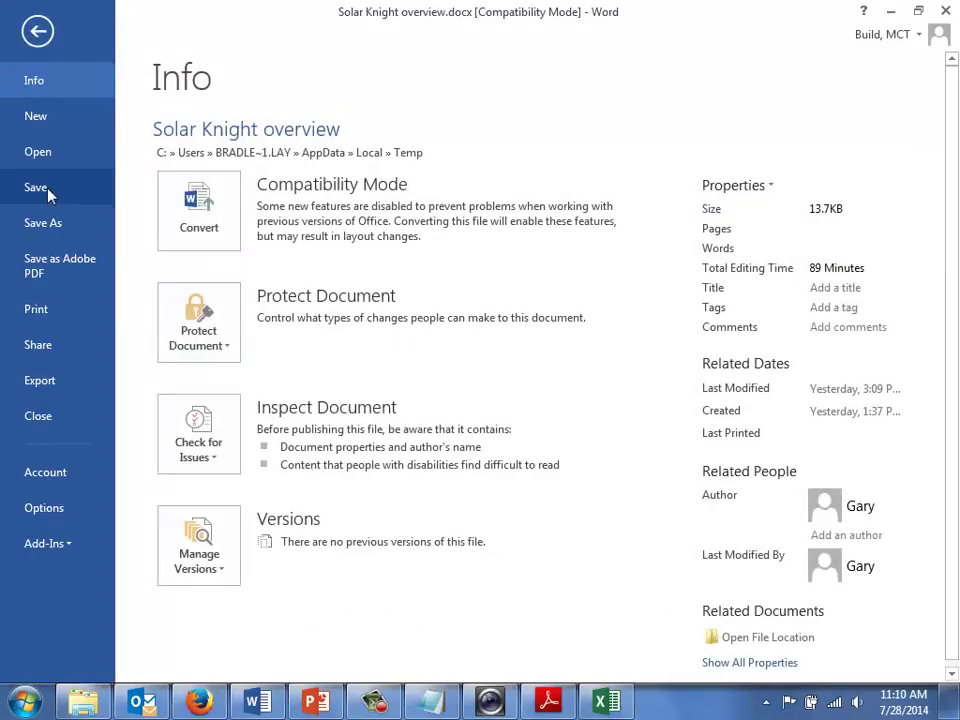
{"action": "left_click", "coordinate": [60, 414]}
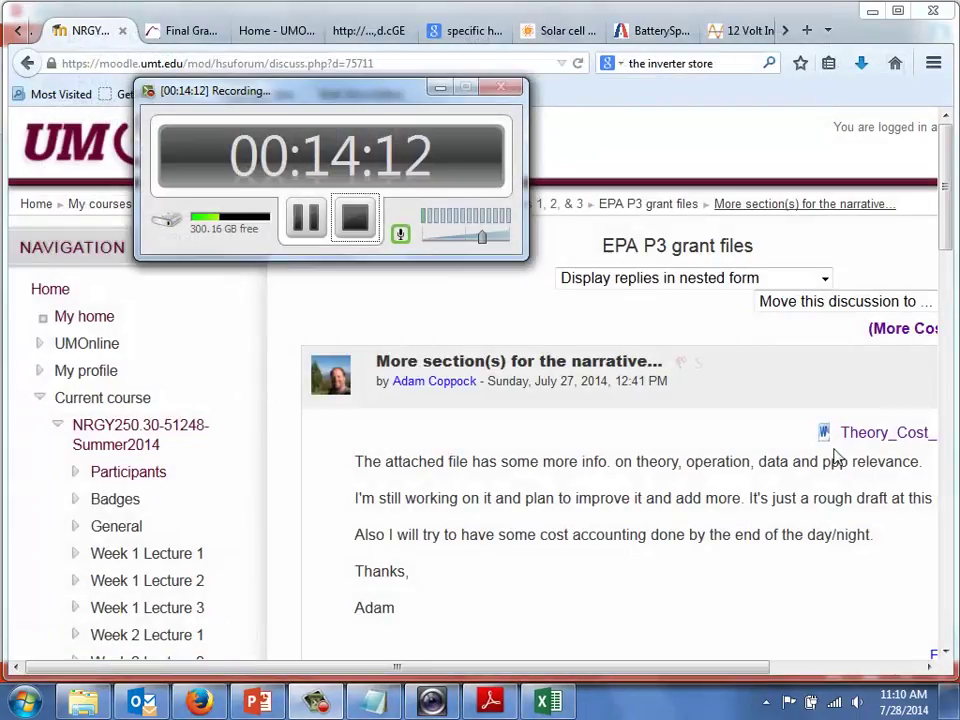
Step: Reopen the Theory_Cost_Other_AC.docx attachment from the forum discussion in Word and enable editing
{"action": "left_click", "coordinate": [872, 433]}
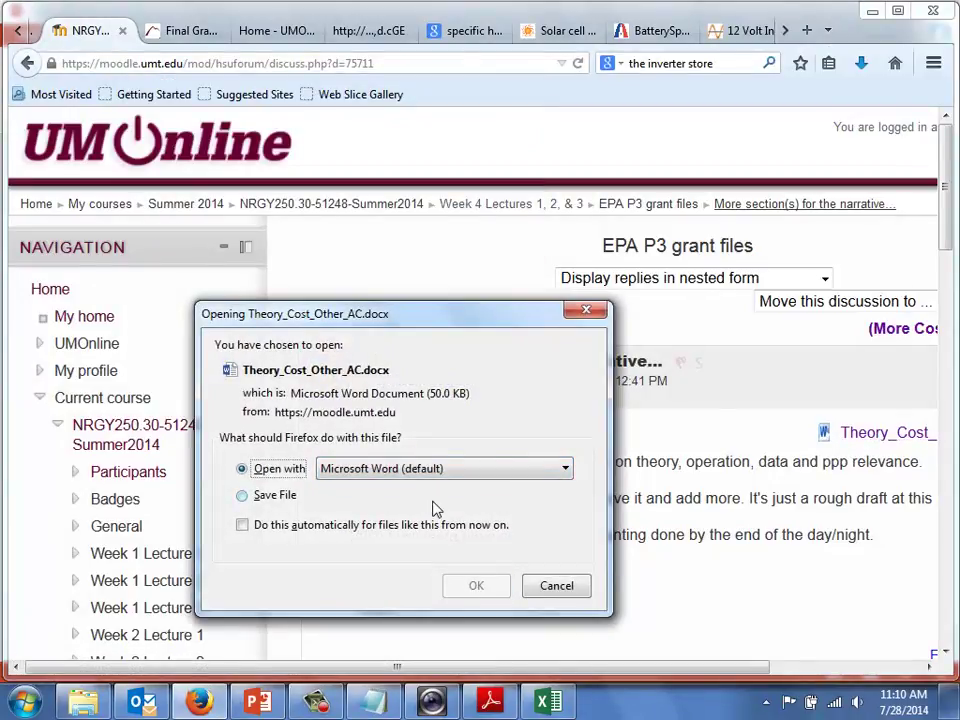
{"action": "left_click", "coordinate": [474, 586]}
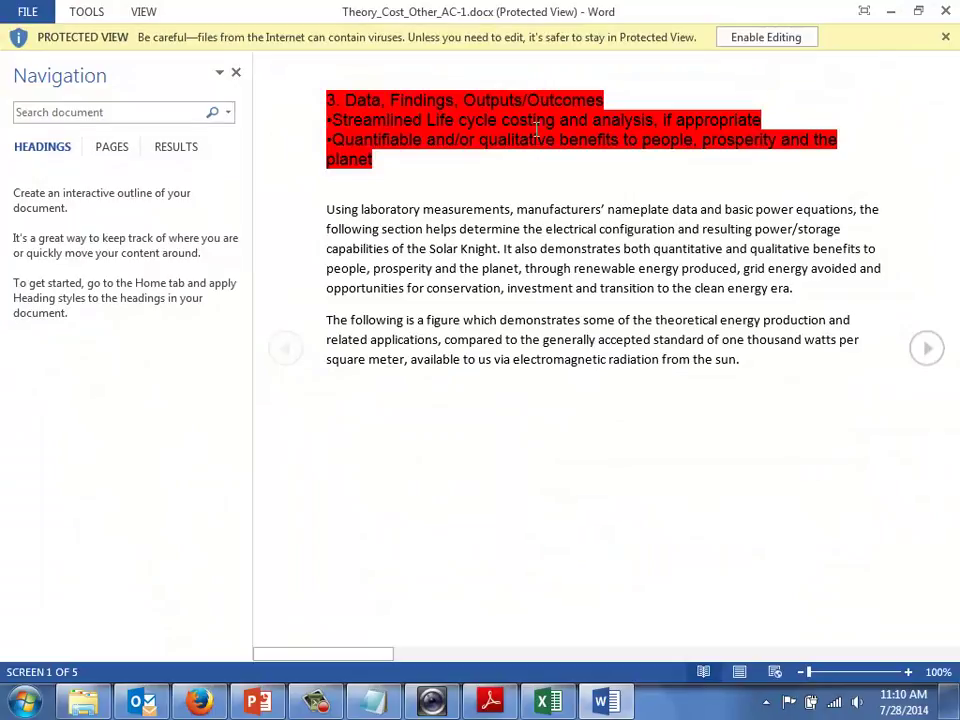
{"action": "left_click", "coordinate": [755, 42]}
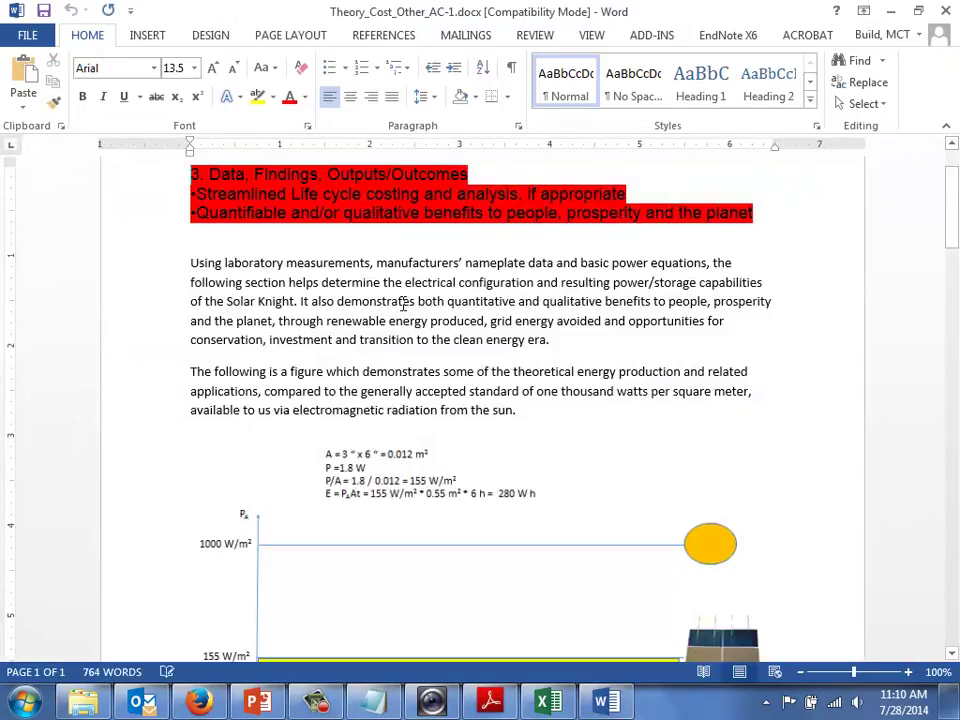
Step: Put quotation marks around "clean energy era." at the end of the first body paragraph, with the period inside the closing mark
{"action": "left_click_drag", "start_coordinate": [950, 200], "coordinate": [935, 528]}
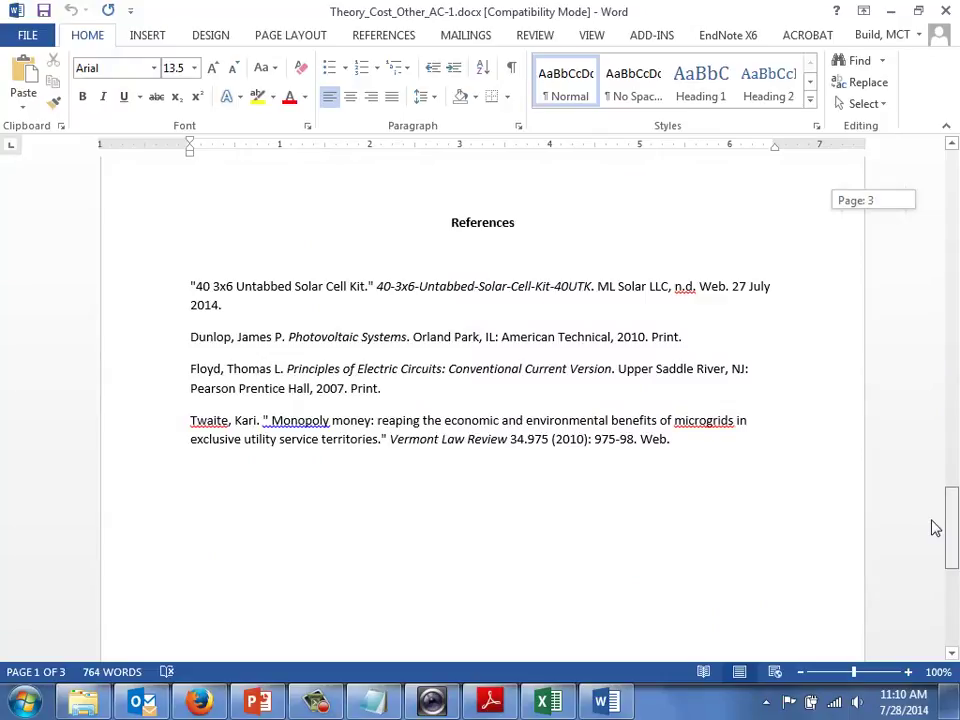
{"action": "left_click_drag", "start_coordinate": [935, 528], "coordinate": [956, 192]}
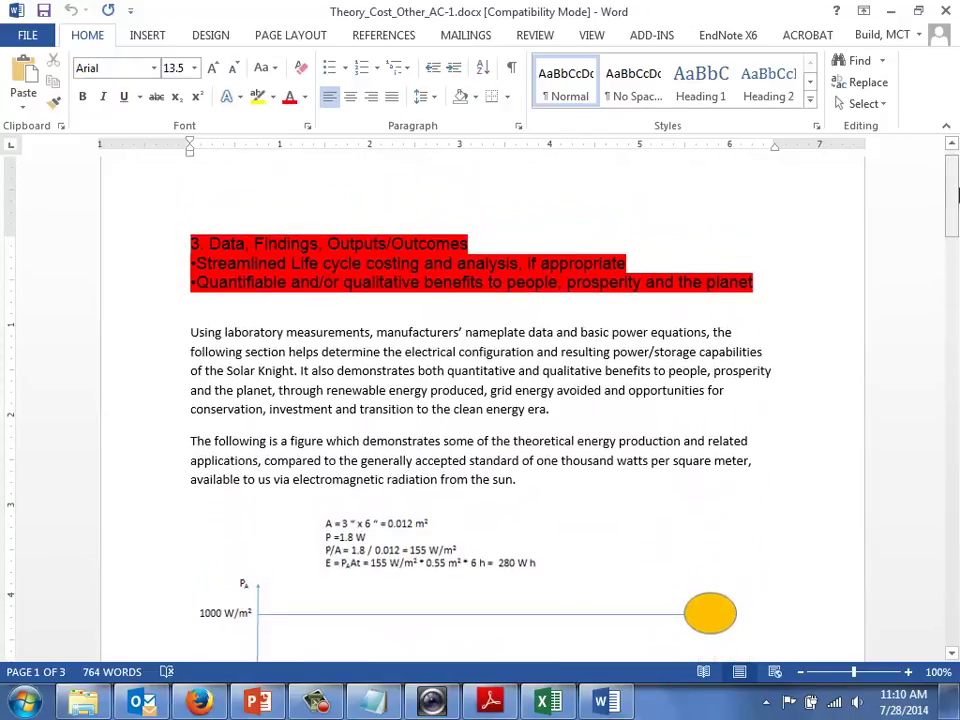
{"action": "left_click", "coordinate": [215, 328]}
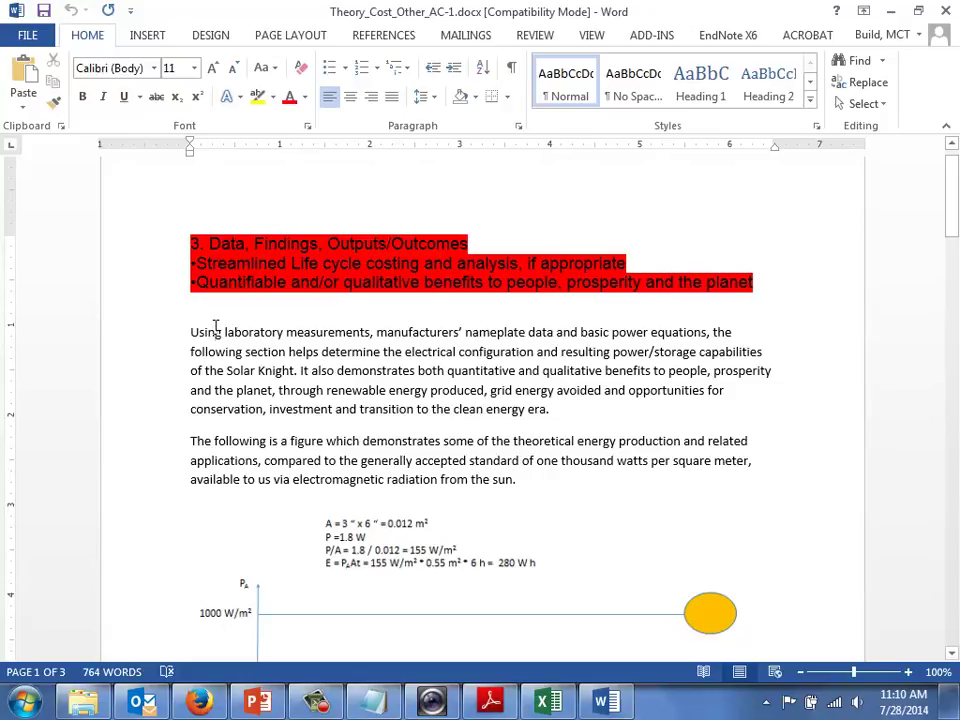
{"action": "key", "text": "Down"}
{"action": "key", "text": "Down"}
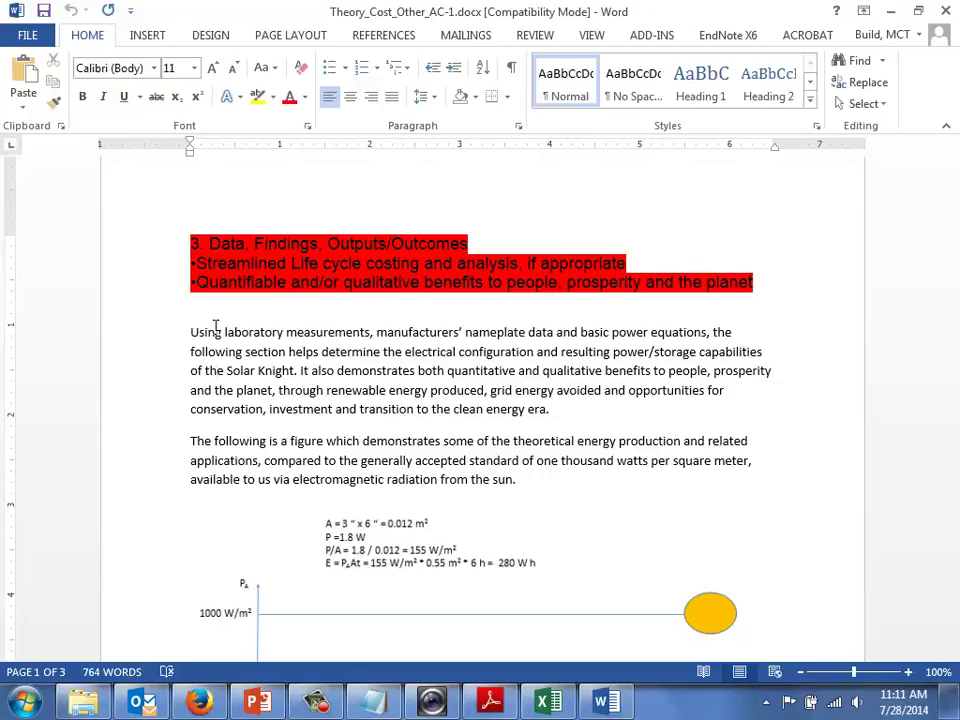
{"action": "key", "text": "Down"}
{"action": "key", "text": "Down"}
{"action": "key", "text": "Down"}
{"action": "key", "text": "Home"}
{"action": "key", "text": "Left"}
{"action": "type", "text": "\""}
{"action": "key", "text": "Left"}
{"action": "key", "text": "Left"}
{"action": "key", "text": "Left"}
{"action": "key", "text": "Left"}
{"action": "key", "text": "Left"}
{"action": "key", "text": "Left"}
{"action": "key", "text": "Left"}
{"action": "key", "text": "Left"}
{"action": "key", "text": "Left"}
{"action": "key", "text": "Left"}
{"action": "key", "text": "Left"}
{"action": "key", "text": "Left"}
{"action": "key", "text": "Left"}
{"action": "key", "text": "Left"}
{"action": "key", "text": "Left"}
{"action": "key", "text": "Left"}
{"action": "key", "text": "Left"}
{"action": "key", "text": "Left"}
{"action": "type", "text": "\""}
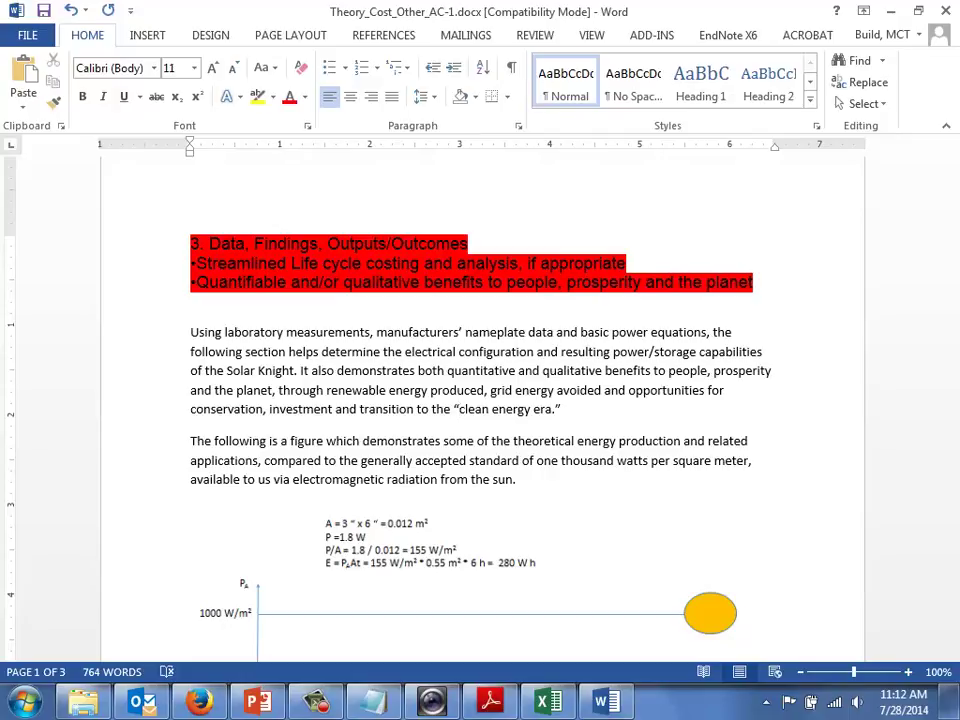
Step: Read on through the energy figure, the solar cell specifications and the paragraphs on the Solar Knight's battery voltage, power and discharge current
{"action": "left_click", "coordinate": [456, 480]}
{"action": "scroll", "coordinate": [456, 480], "scroll_direction": "down", "scroll_amount": 3}
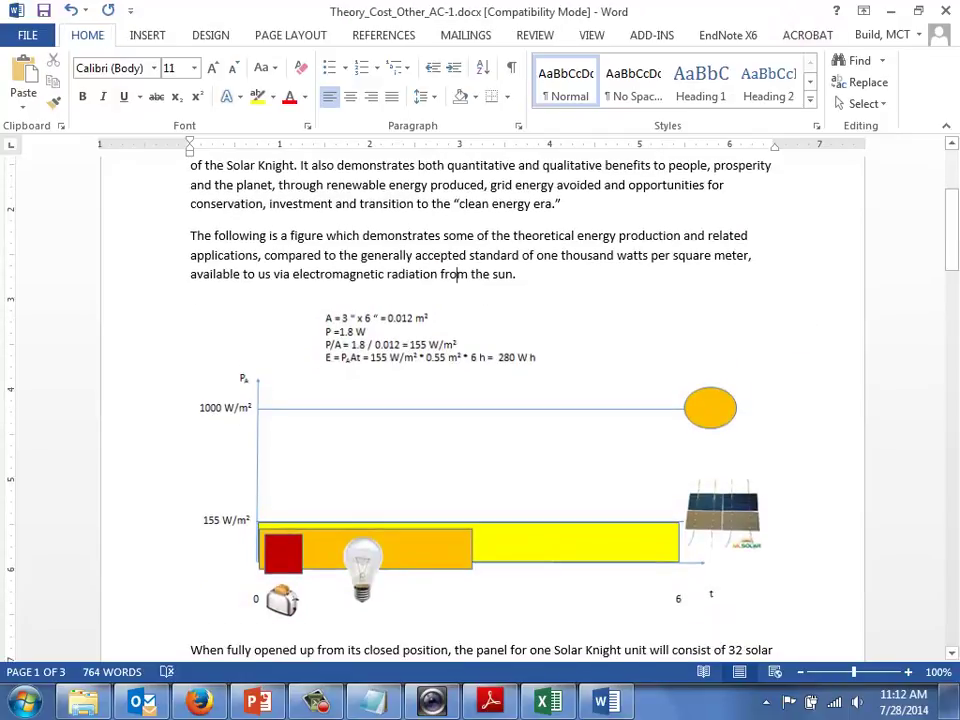
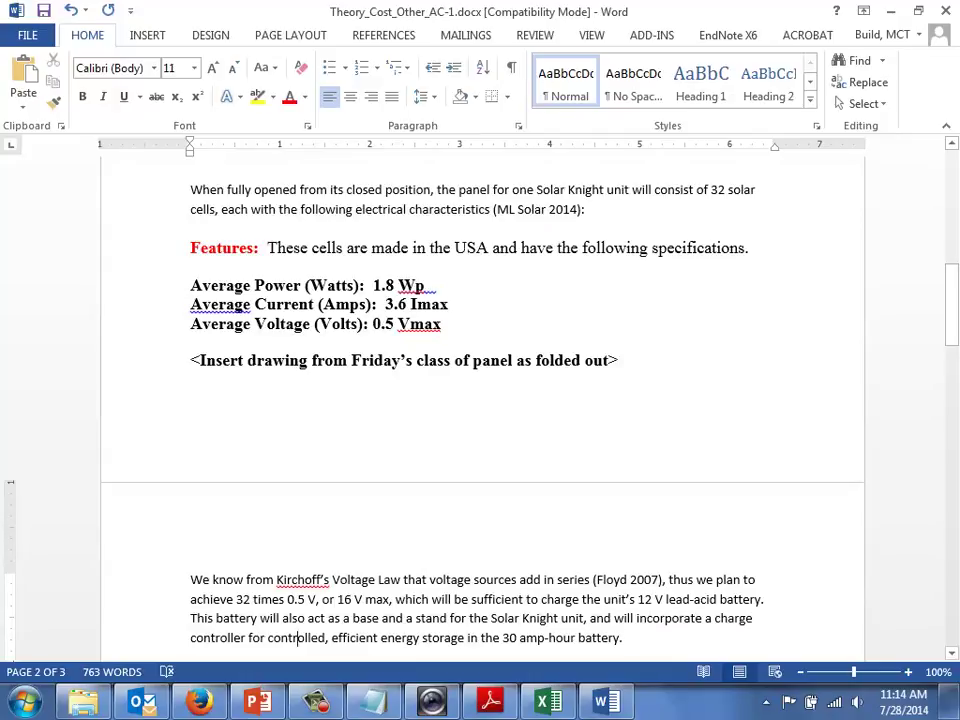
{"action": "scroll", "coordinate": [297, 637], "scroll_direction": "down", "scroll_amount": 1}
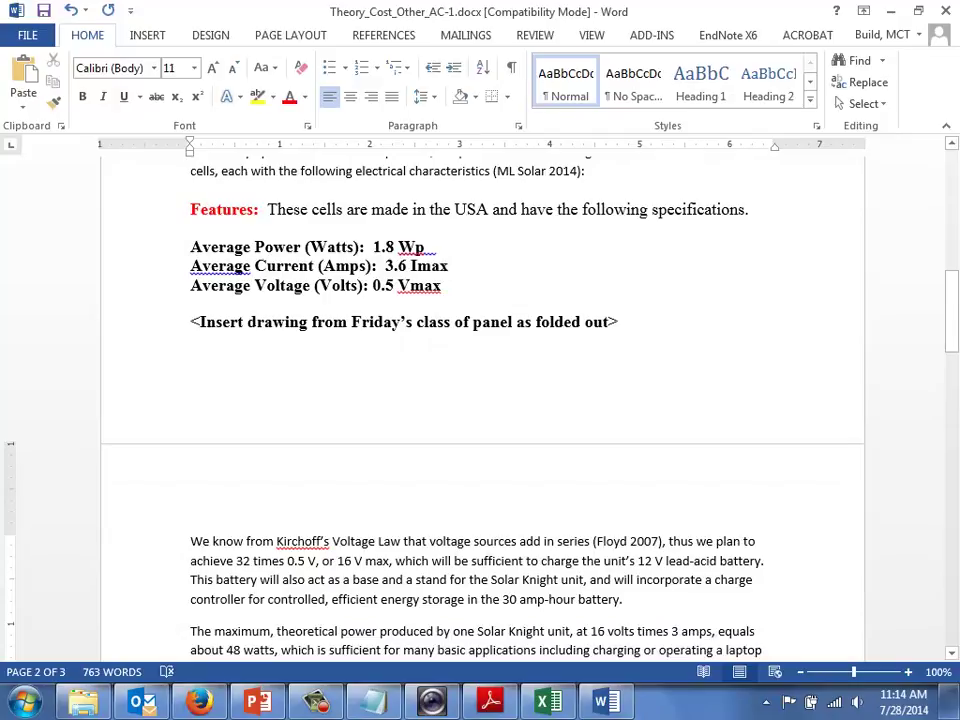
{"action": "scroll", "coordinate": [299, 650], "scroll_direction": "down", "scroll_amount": 1}
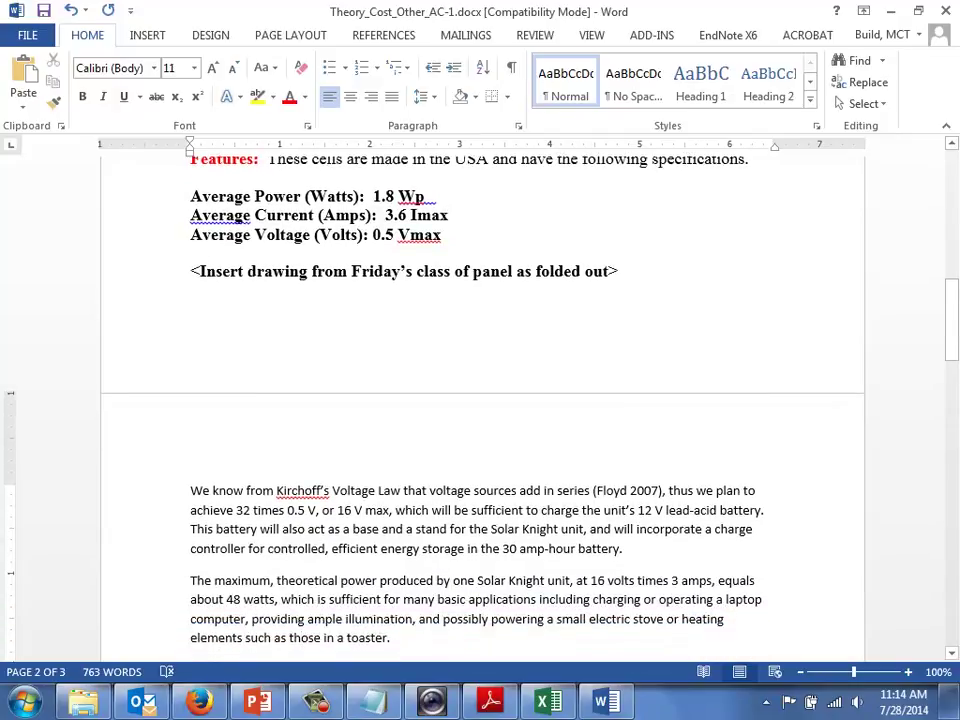
{"action": "left_click", "coordinate": [305, 580]}
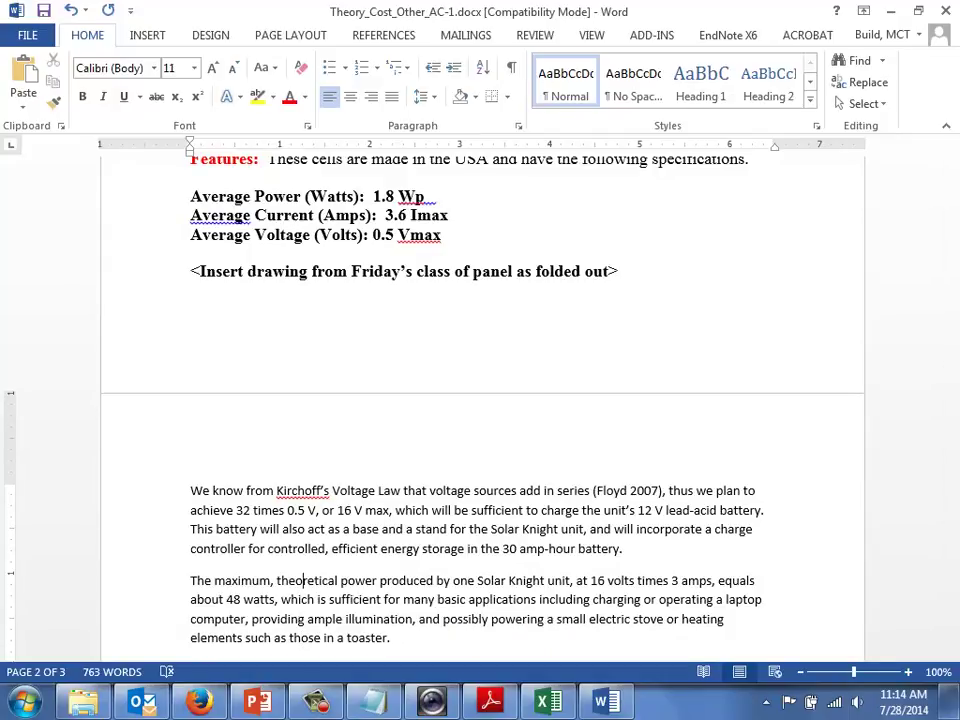
{"action": "key", "text": "Down"}
{"action": "key", "text": "Down"}
{"action": "key", "text": "Down"}
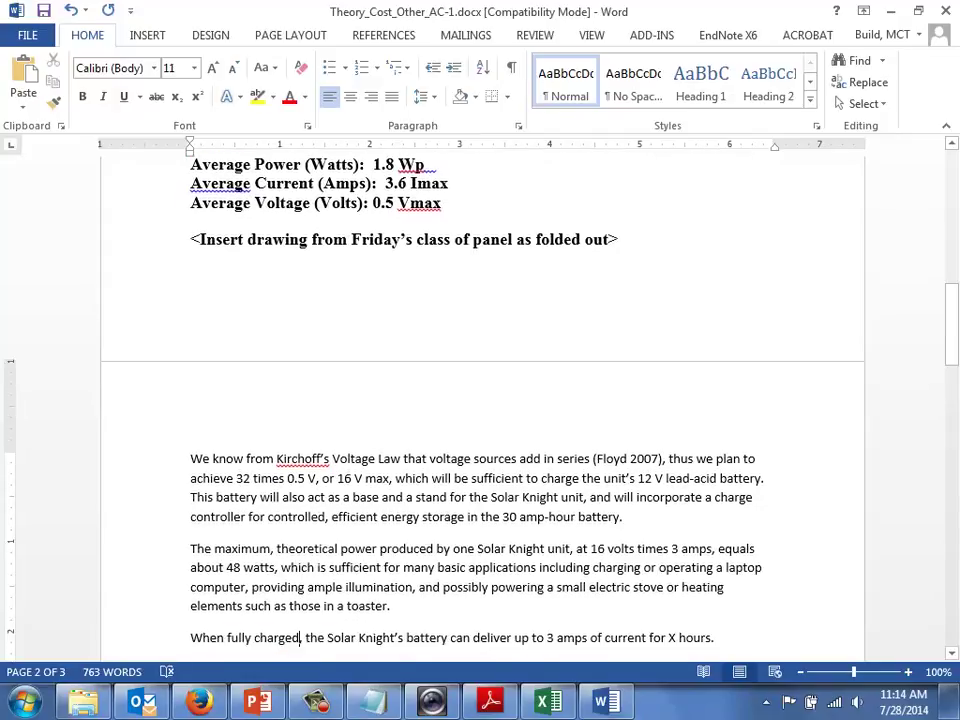
{"action": "key", "text": "Down"}
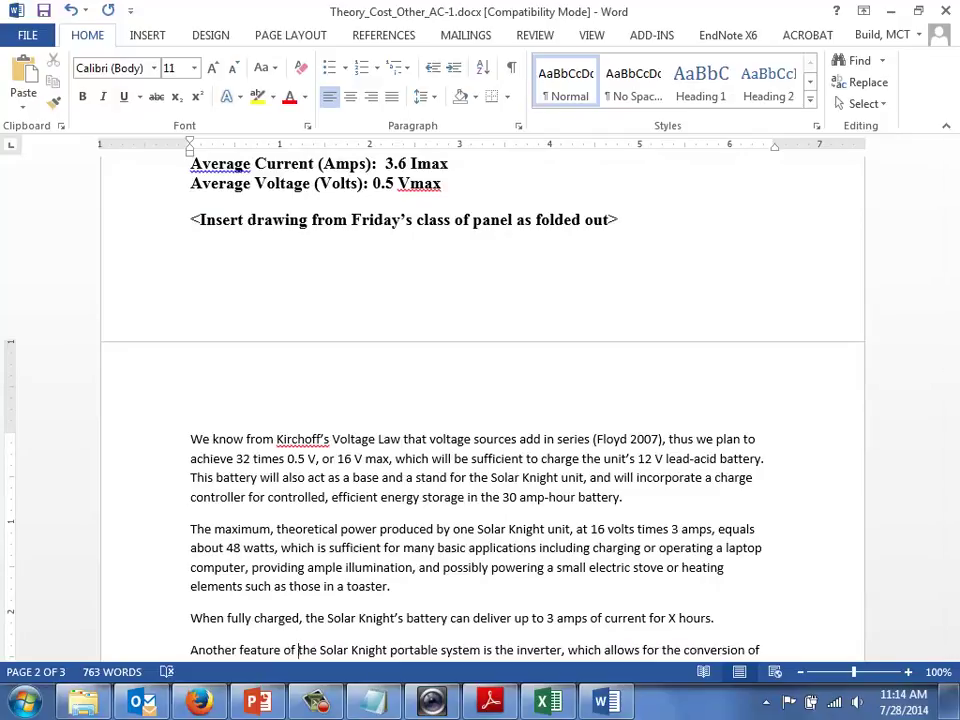
Step: Highlight the placeholder X in red in the sentence on how many hours the fully charged battery delivers current
{"action": "key", "text": "Down"}
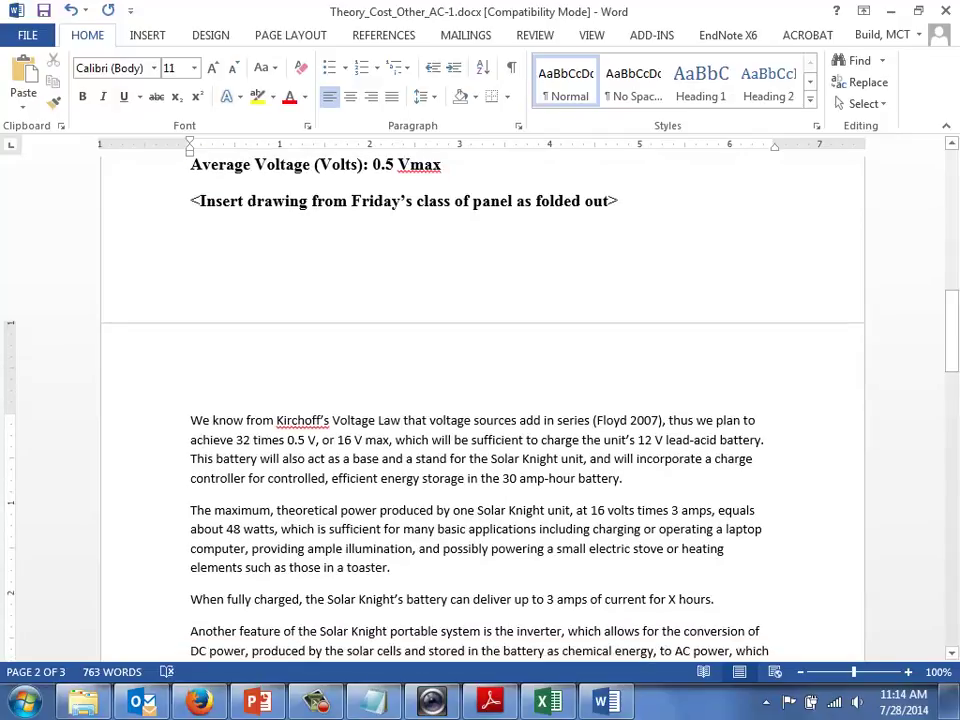
{"action": "key", "text": "Down"}
{"action": "key", "text": "Down"}
{"action": "key", "text": "Down"}
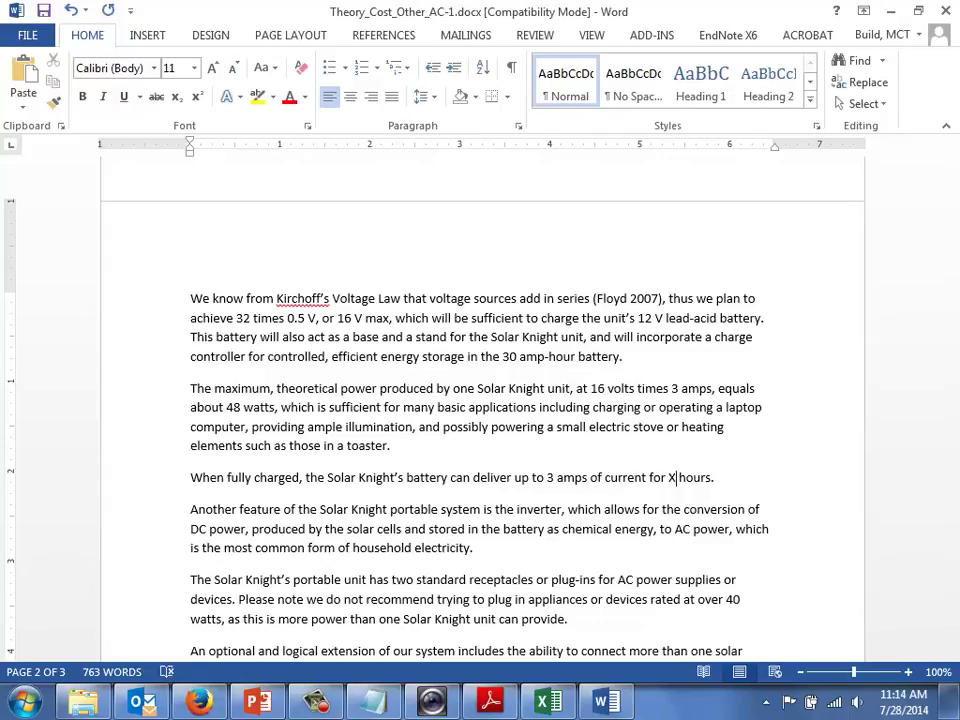
{"action": "left_click_drag", "start_coordinate": [668, 477], "coordinate": [676, 478]}
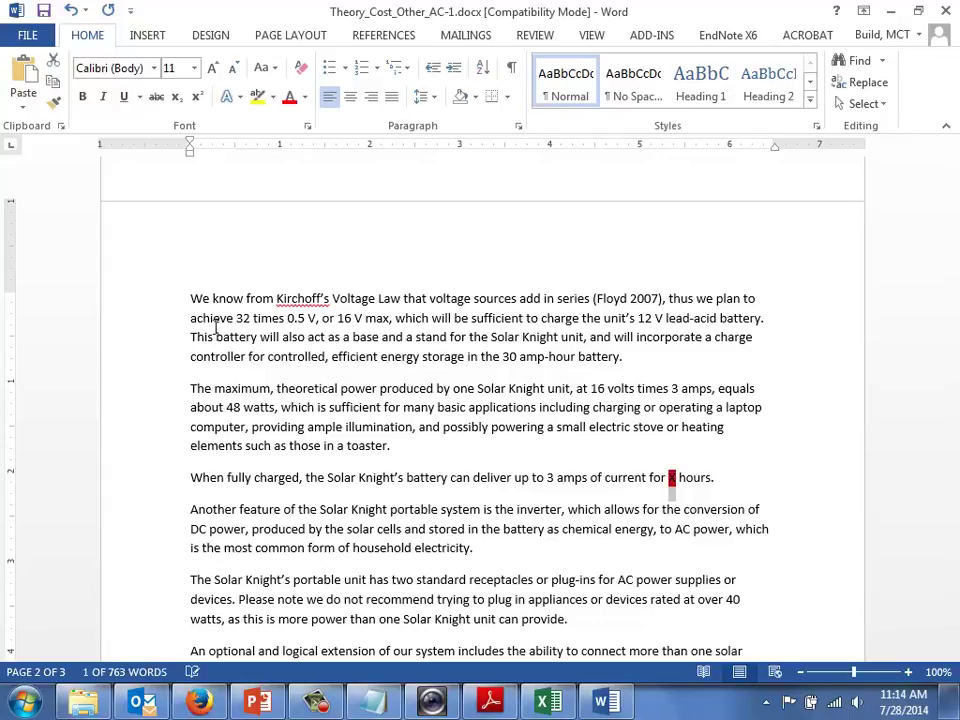
Step: Switch to the budget justification workbook in Excel and examine the battery's watt-hour figure on Sheet2
{"action": "left_click", "coordinate": [548, 703]}
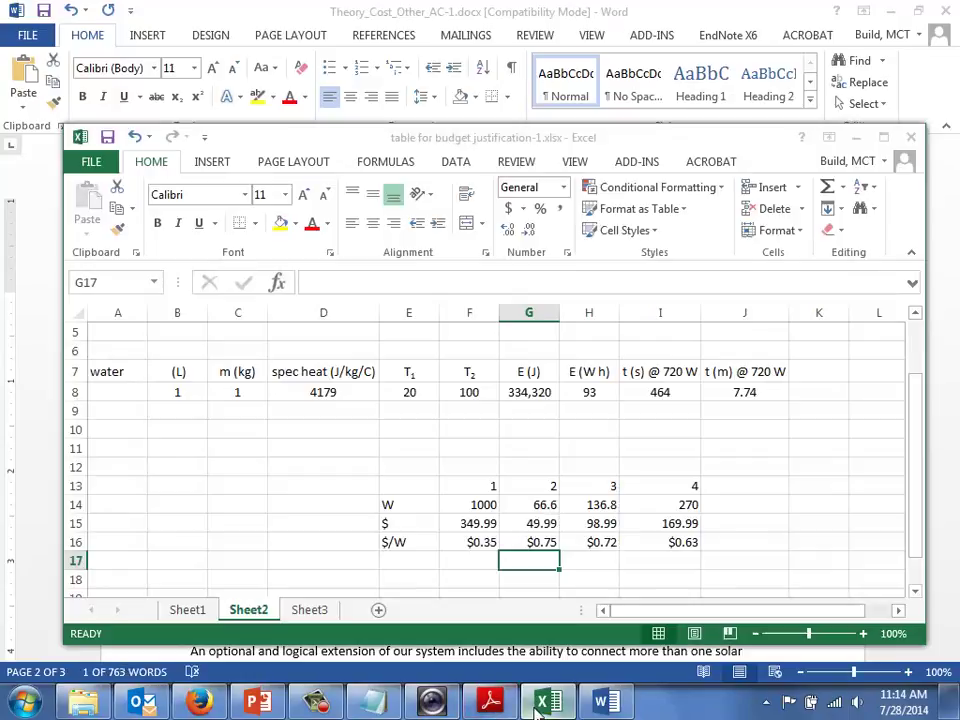
{"action": "left_click", "coordinate": [637, 460]}
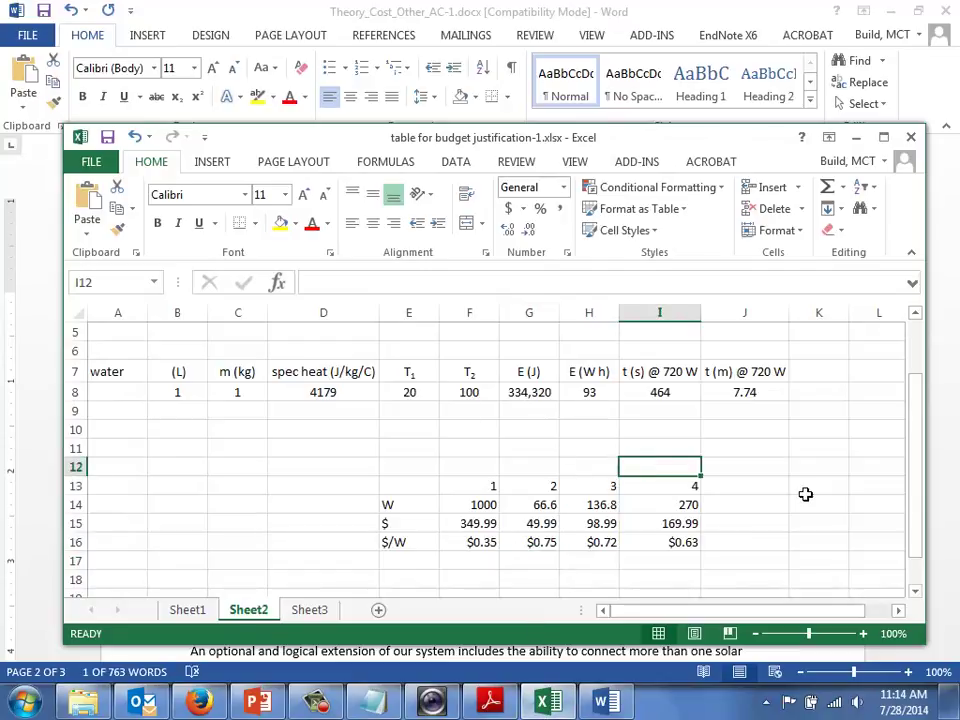
{"action": "left_click_drag", "start_coordinate": [921, 462], "coordinate": [925, 372]}
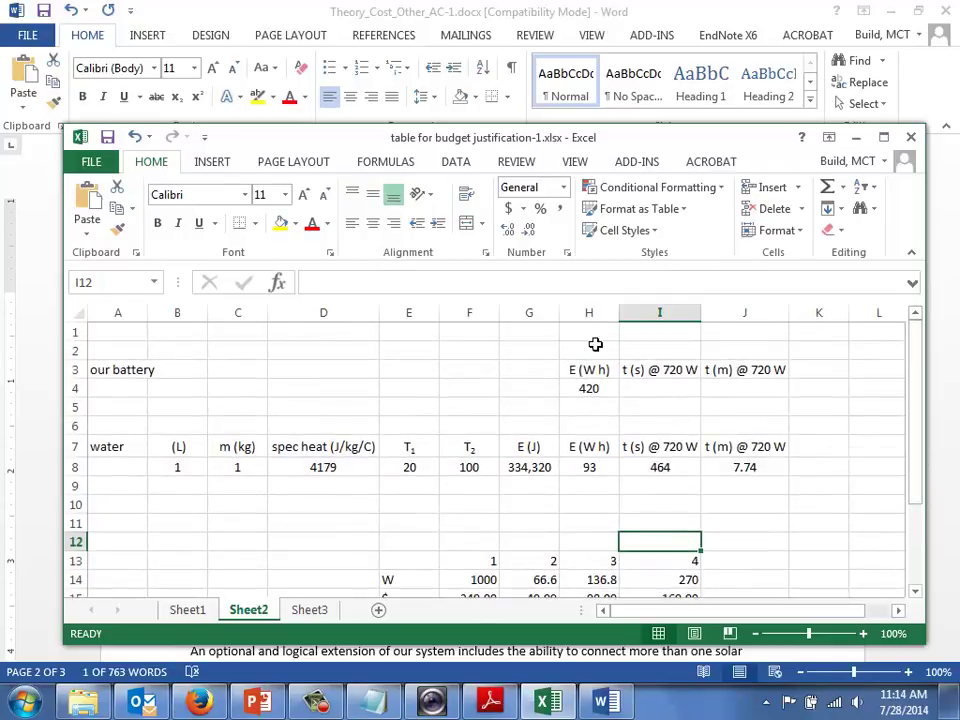
{"action": "left_click", "coordinate": [589, 386]}
{"action": "left_click", "coordinate": [595, 334]}
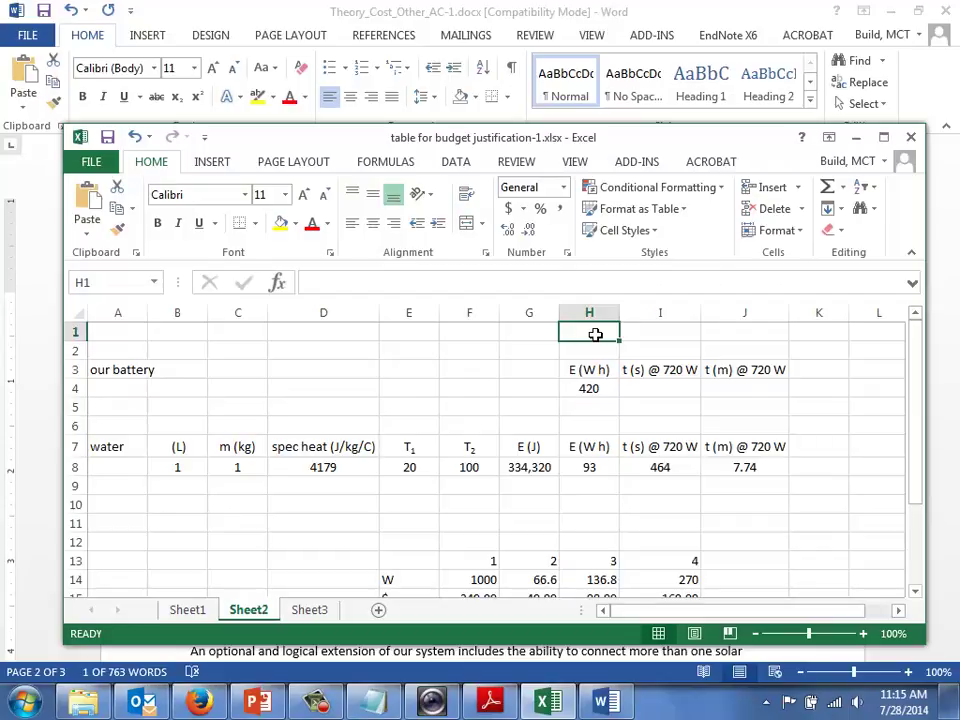
Step: Return to the Word document and change the battery's deliverable current to 4 amps in the "When fully charged" sentence
{"action": "key", "text": "alt+Tab"}
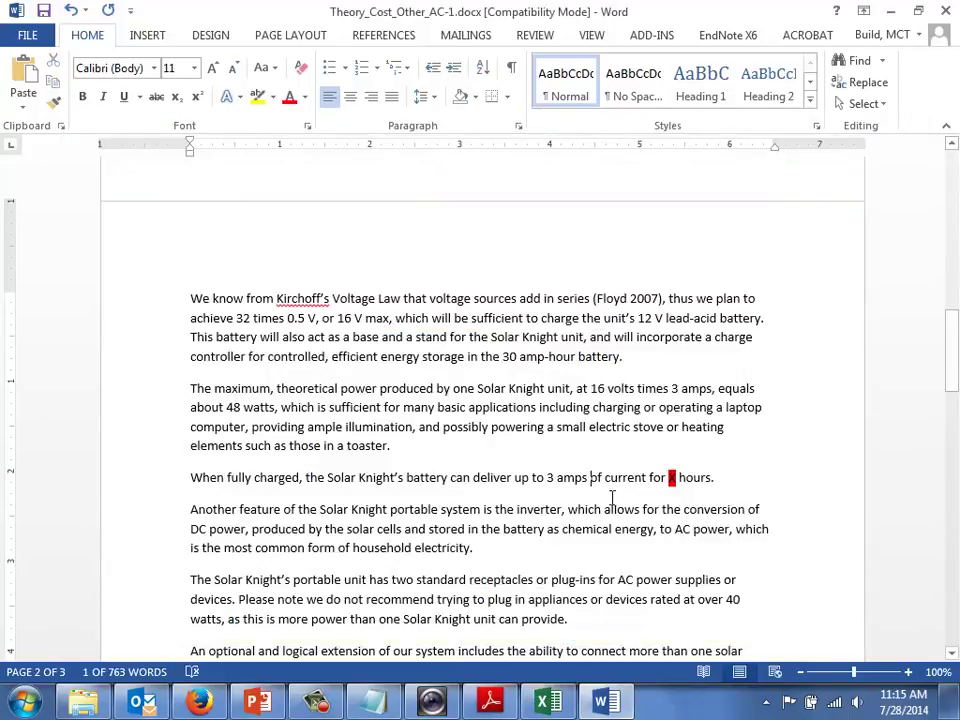
{"action": "left_click", "coordinate": [659, 527]}
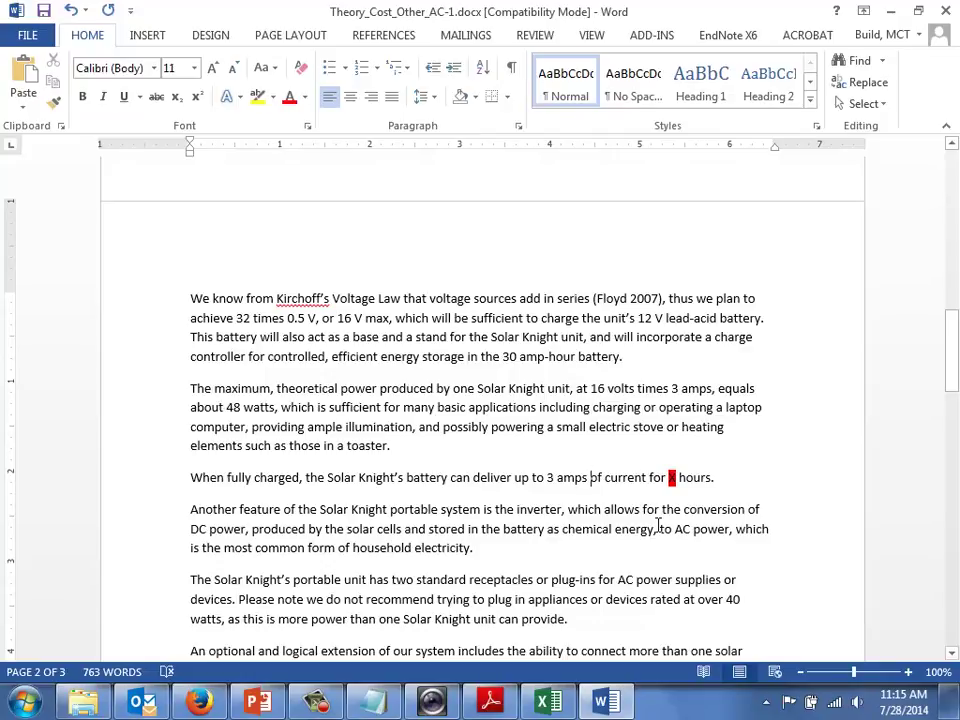
{"action": "key", "text": "Up"}
{"action": "key", "text": "Up"}
{"action": "key", "text": "ctrl+Left"}
{"action": "key", "text": "ctrl+Left"}
{"action": "key", "text": "ctrl+Left"}
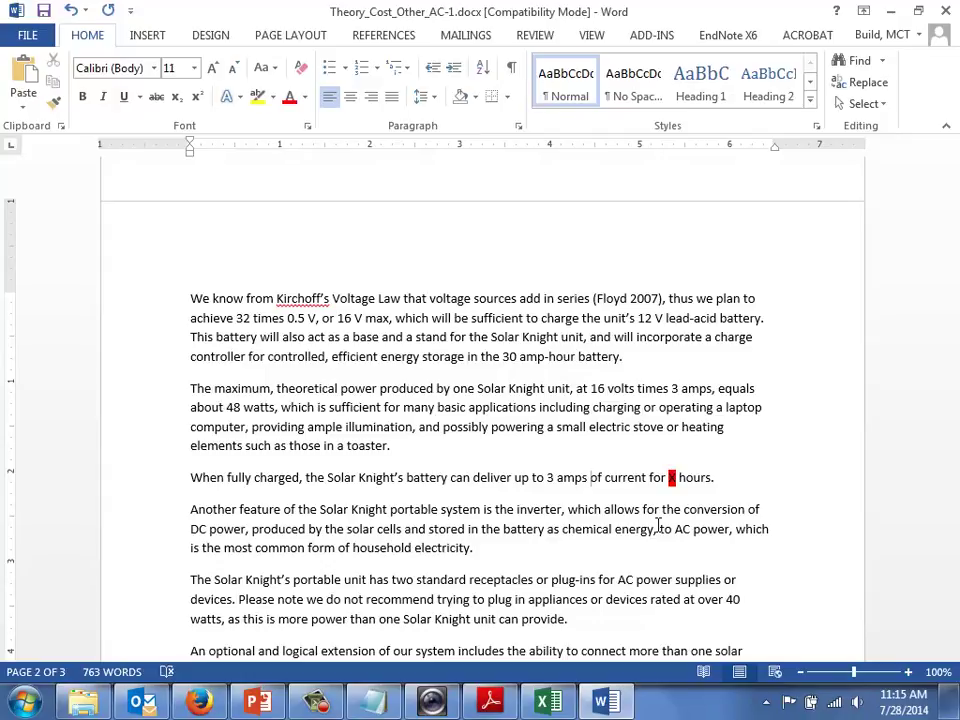
{"action": "left_click", "coordinate": [553, 479]}
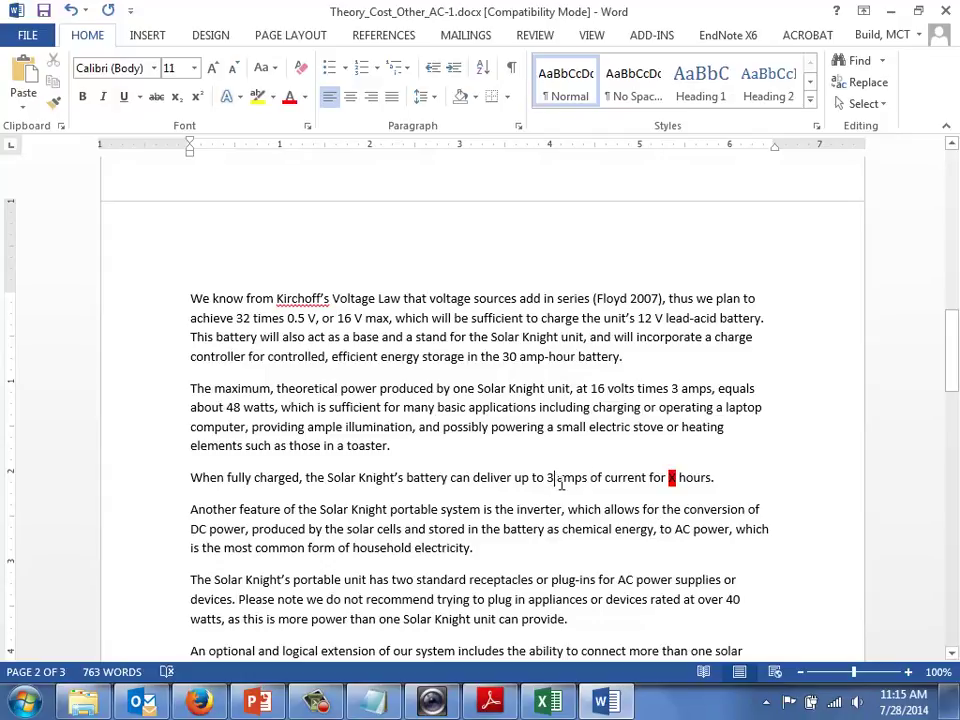
{"action": "key", "text": "BackSpace"}
{"action": "key", "text": "BackSpace"}
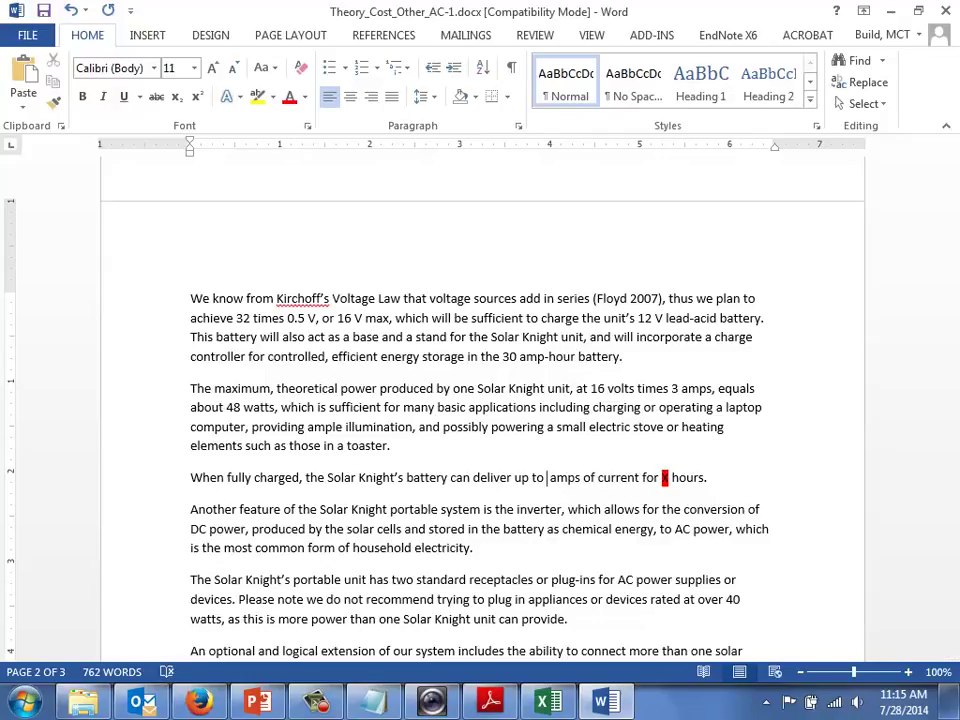
{"action": "type", "text": "4"}
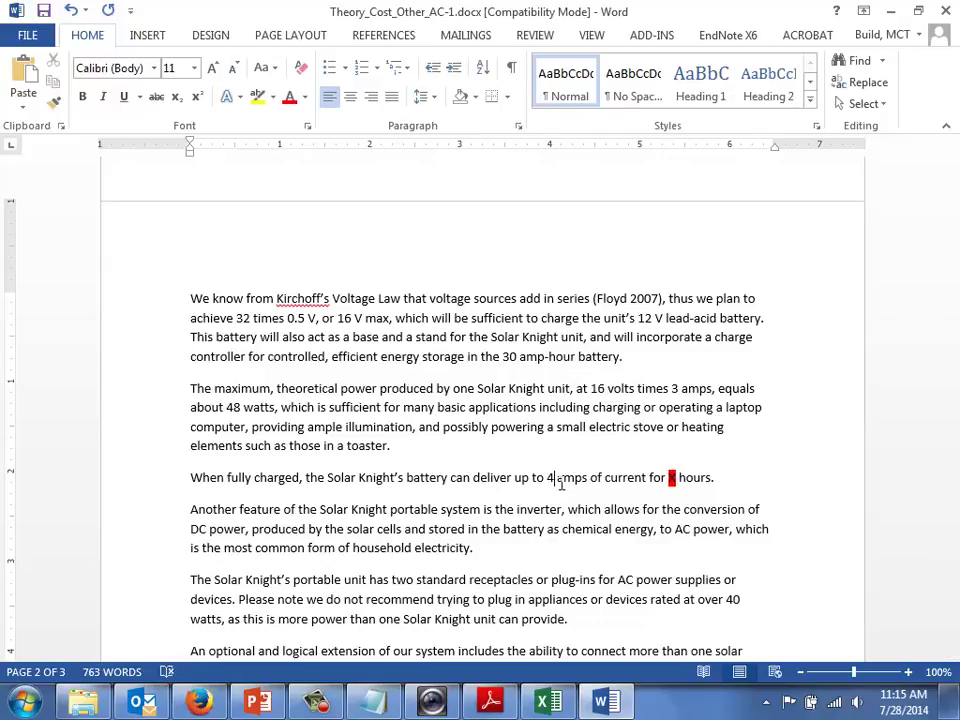
Step: In the Excel workbook, calculate the battery's discharge hours in cell H1 of Sheet2 with the formula =H4/4/12
{"action": "key", "text": "alt+Tab"}
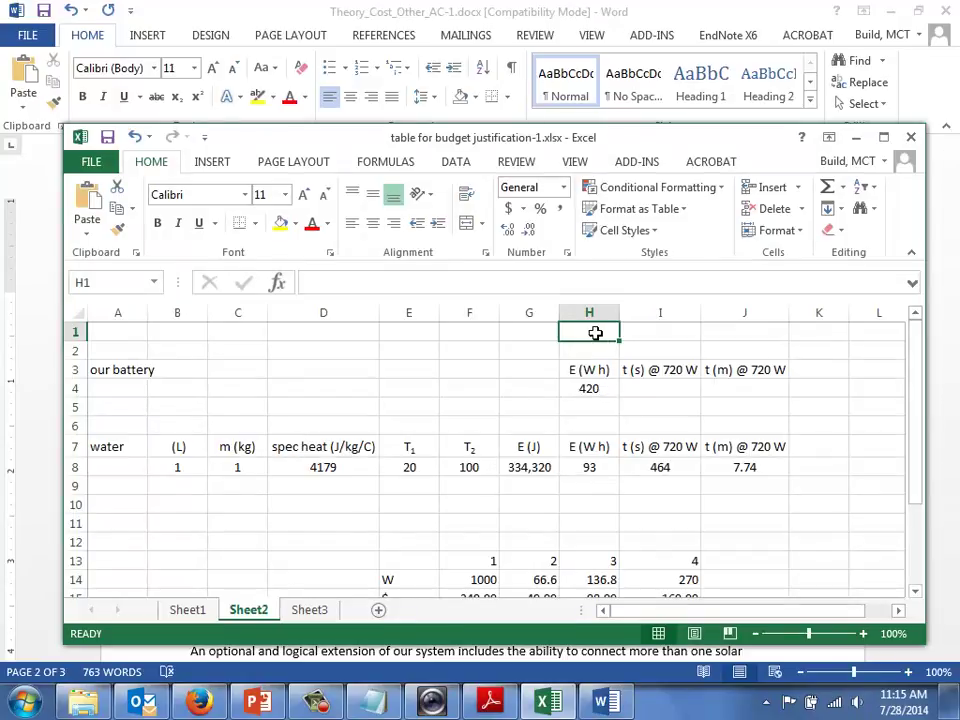
{"action": "type", "text": "=4"}
{"action": "key", "text": "BackSpace"}
{"action": "key", "text": "BackSpace"}
{"action": "key", "text": "Escape"}
{"action": "type", "text": "="}
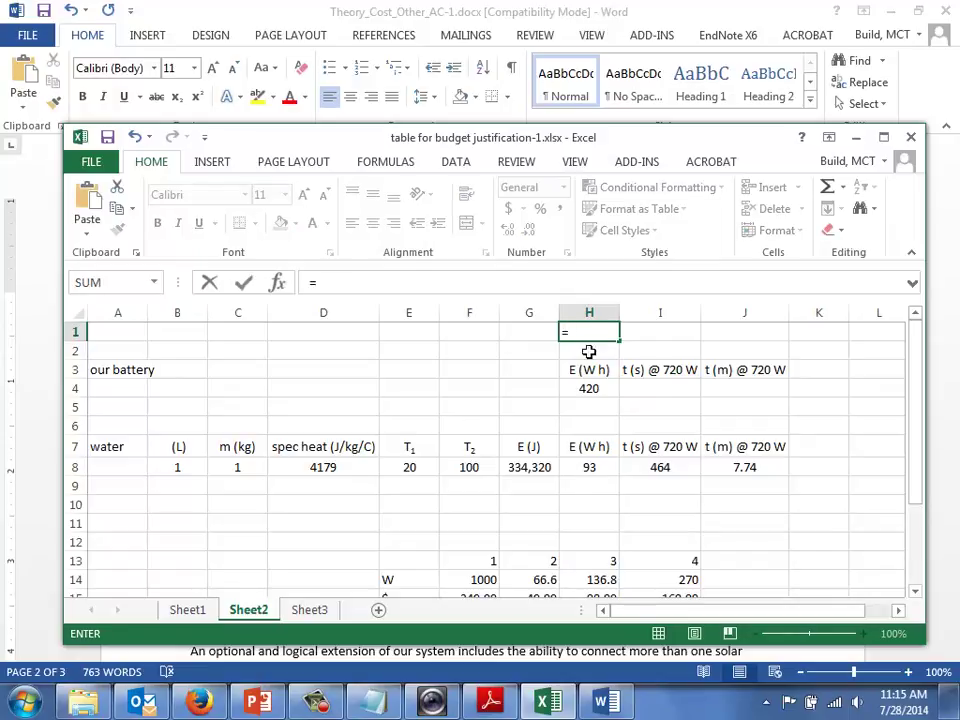
{"action": "left_click", "coordinate": [583, 390]}
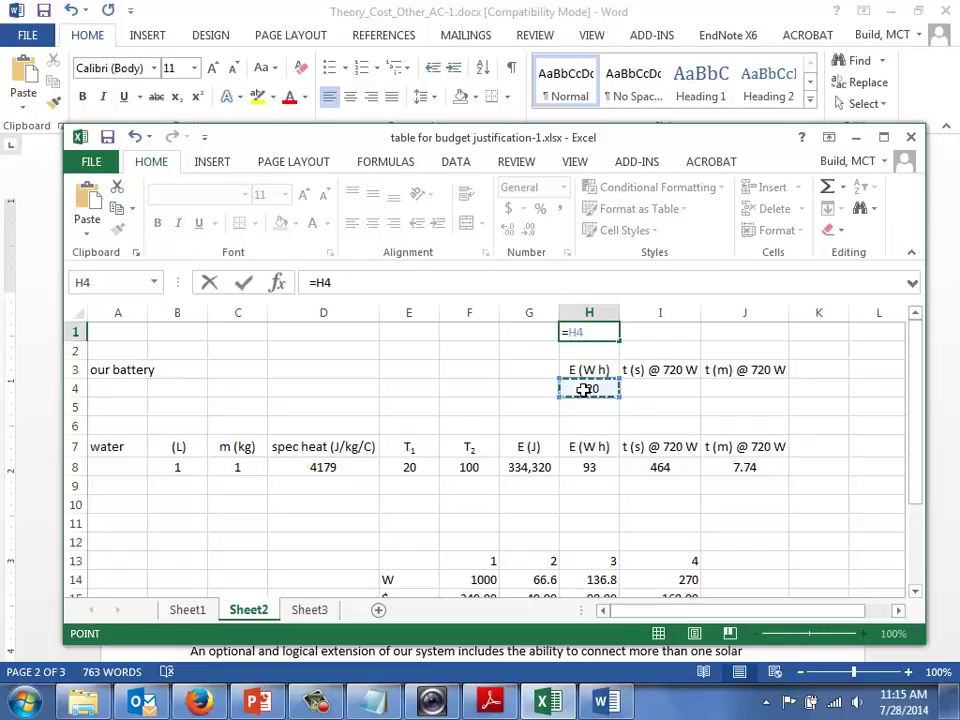
{"action": "type", "text": "/"}
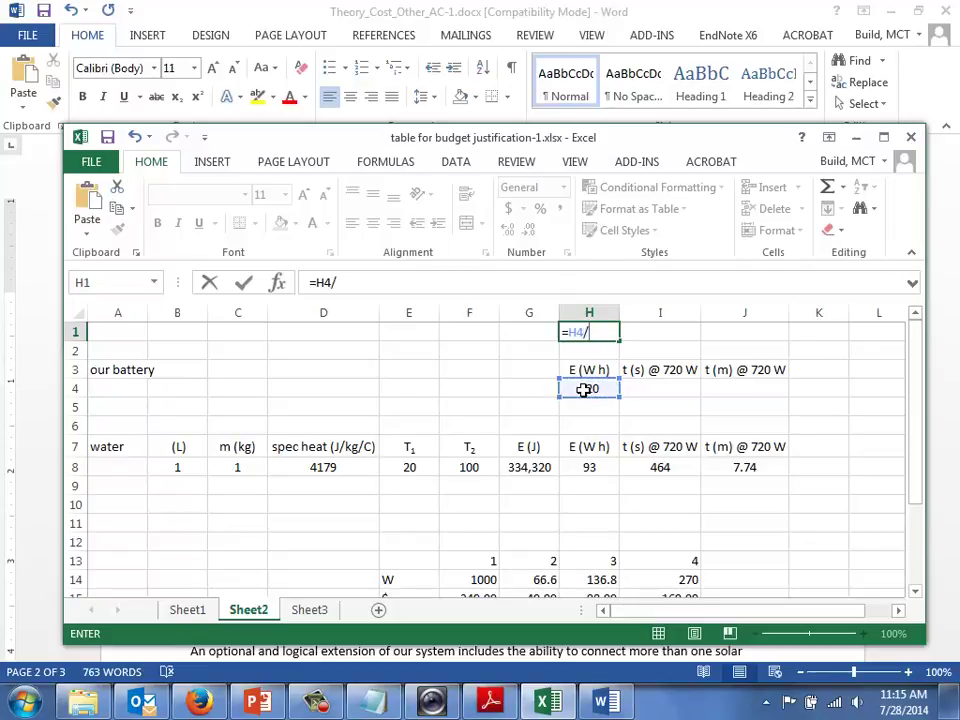
{"action": "type", "text": "4/12"}
{"action": "key", "text": "Return"}
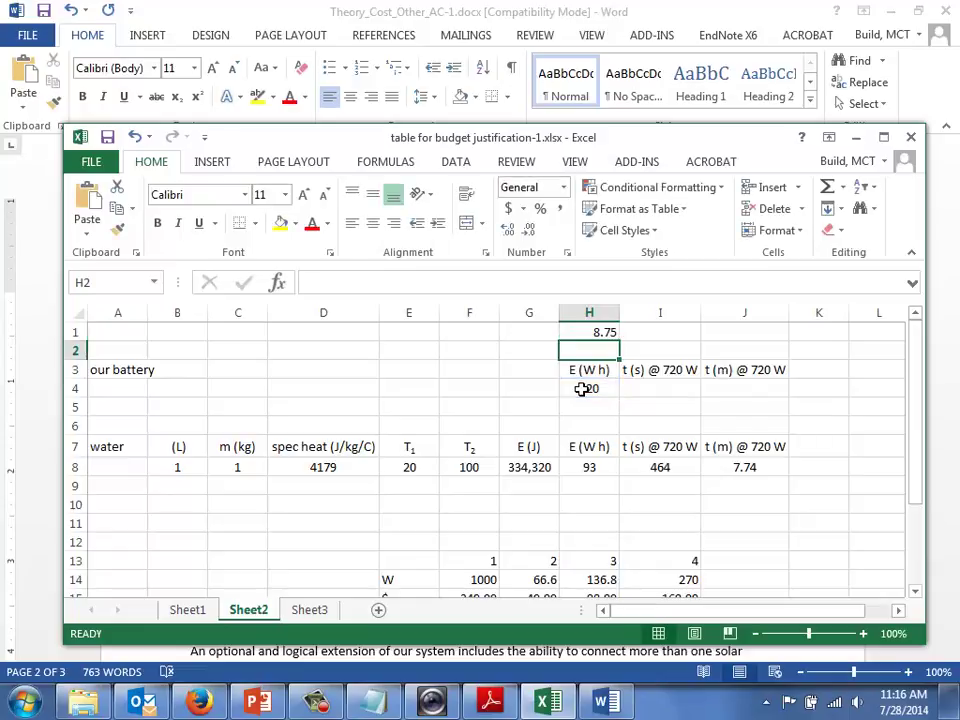
{"action": "left_click", "coordinate": [581, 334]}
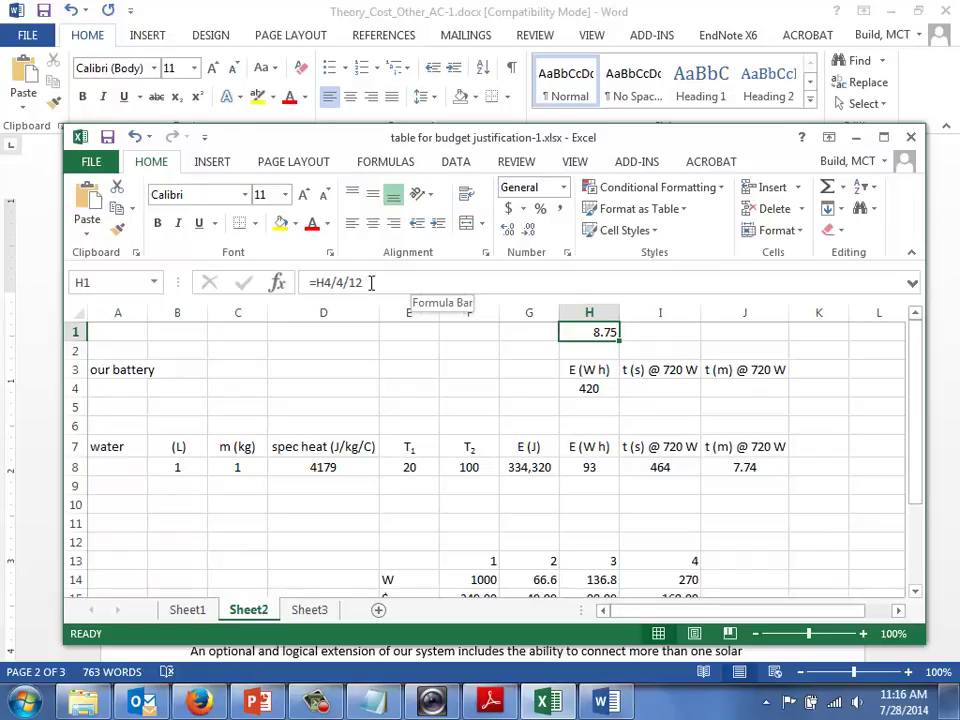
{"action": "key", "text": "Down"}
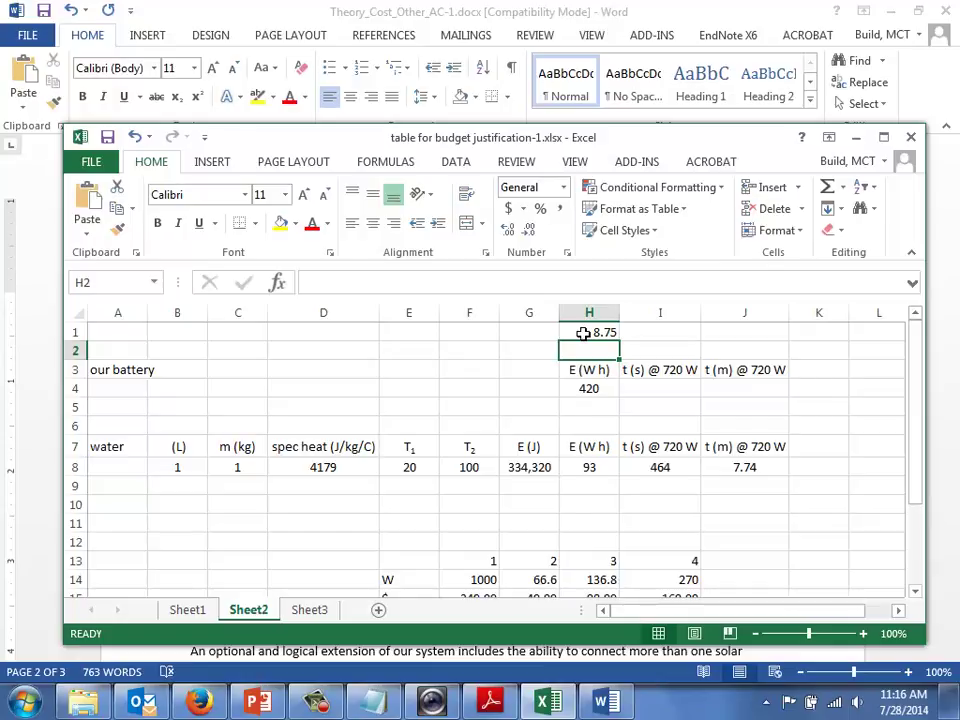
Step: Back in the Word document, replace the X placeholder before "hours" with "over 9"
{"action": "key", "text": "alt+Tab"}
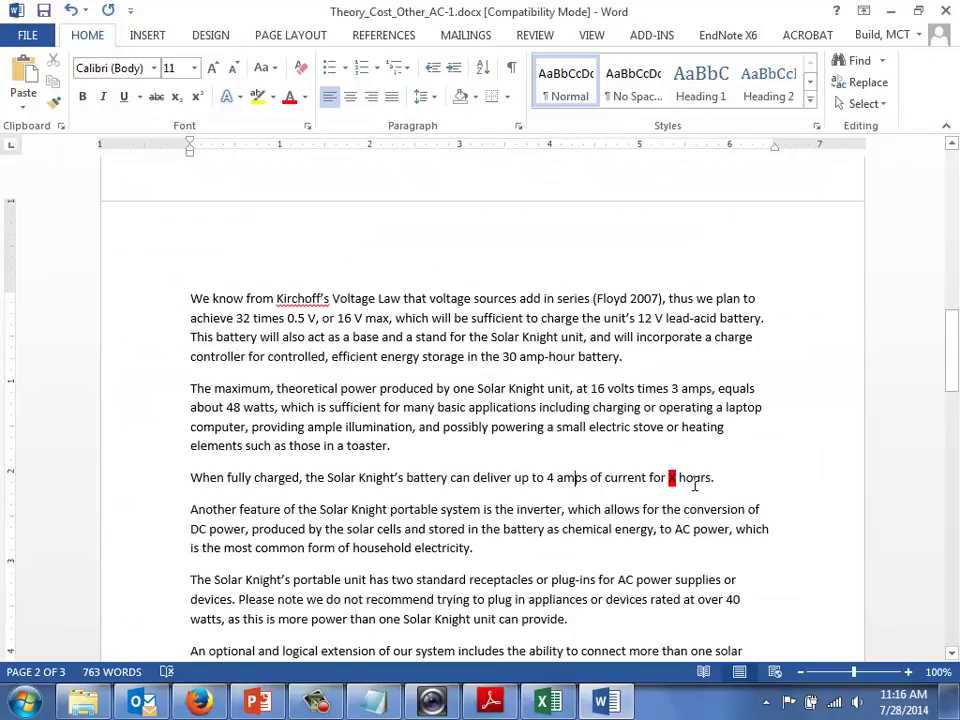
{"action": "key", "text": "Delete"}
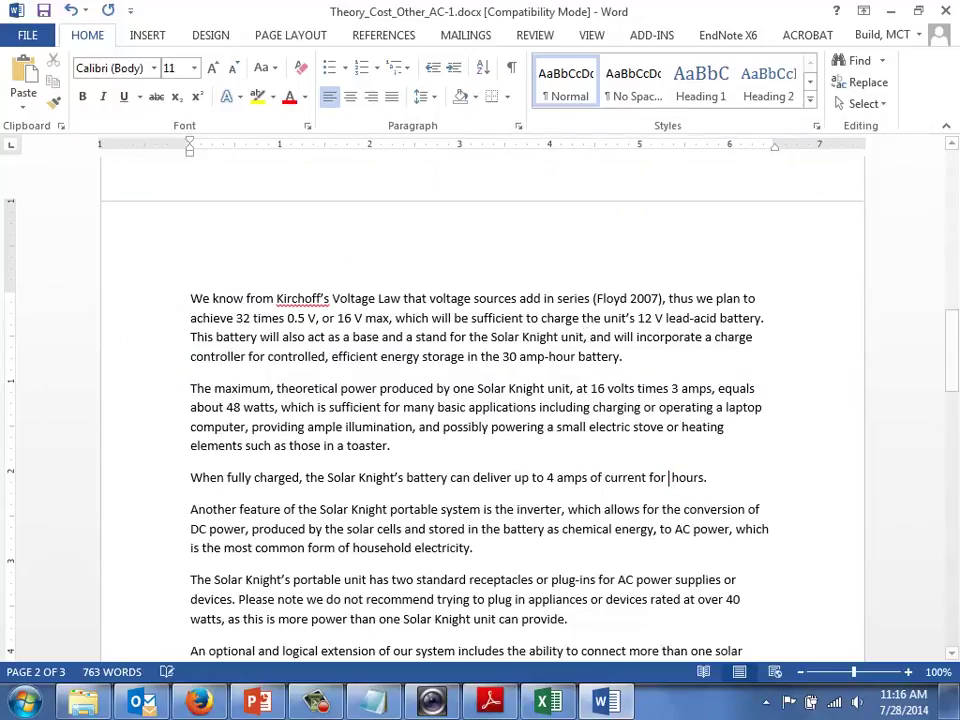
{"action": "type", "text": "over "}
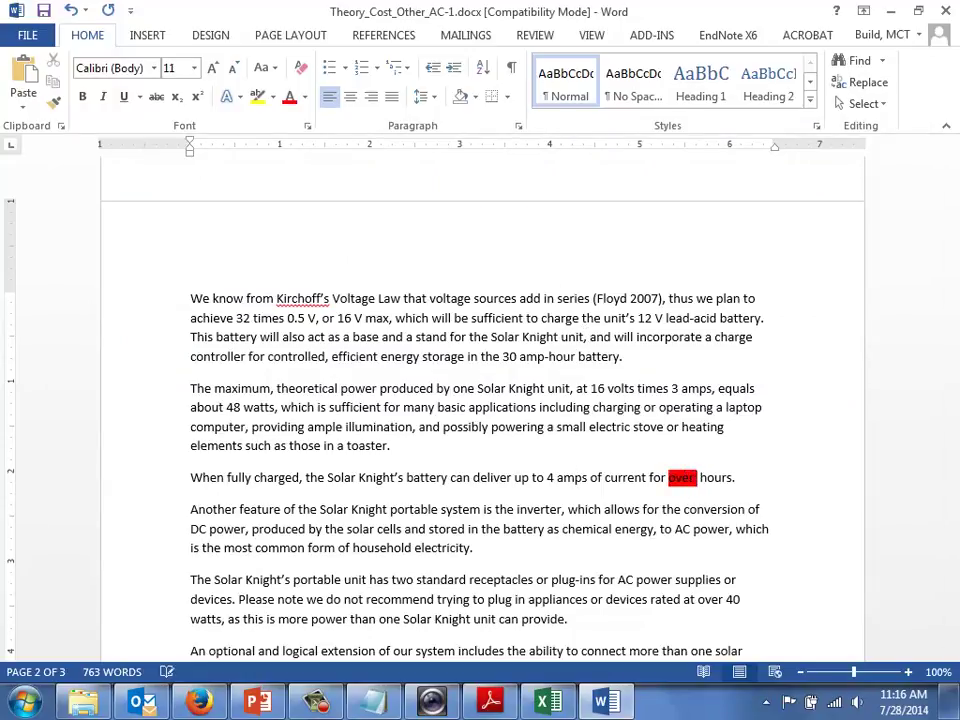
{"action": "type", "text": "nine"}
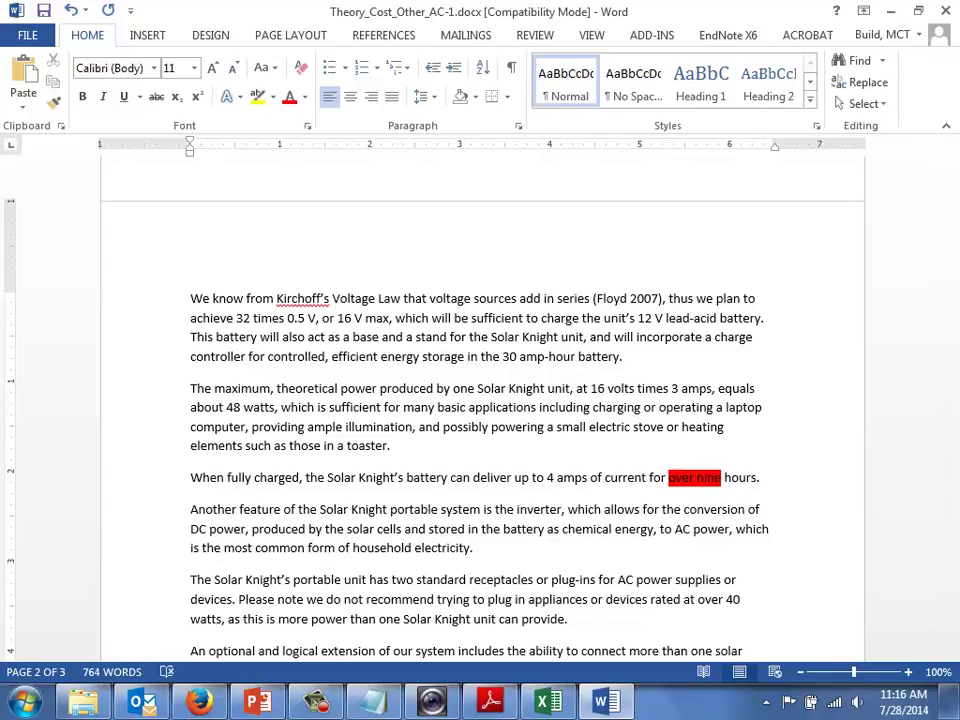
{"action": "key", "text": "BackSpace"}
{"action": "key", "text": "BackSpace"}
{"action": "key", "text": "BackSpace"}
{"action": "key", "text": "BackSpace"}
{"action": "type", "text": "fi"}
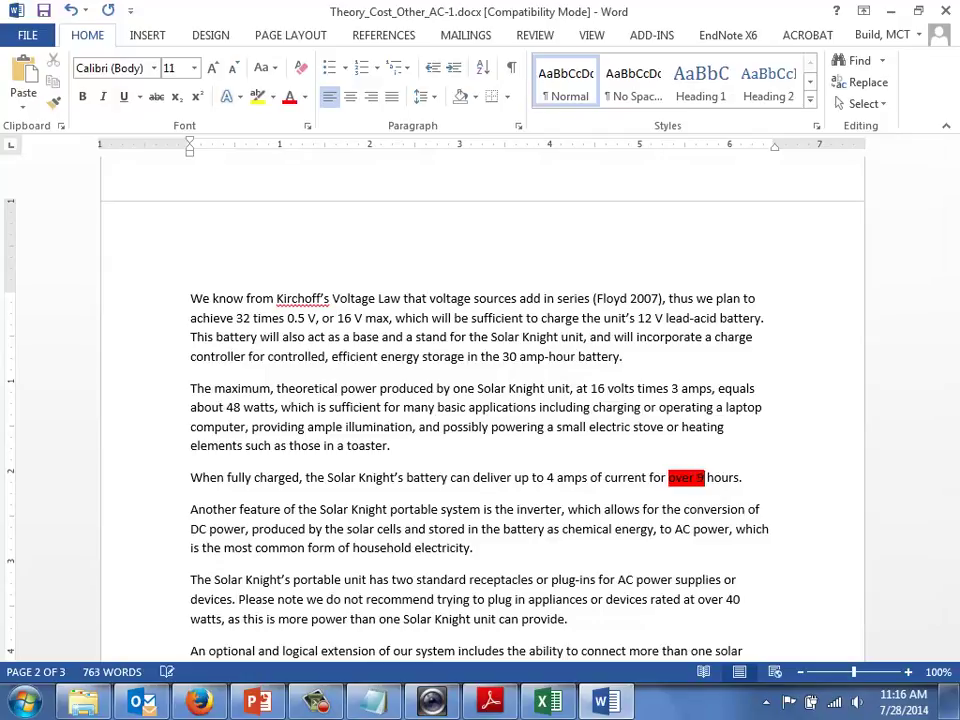
Step: Remove the red highlighting from "over 9" in the battery discharge sentence
{"action": "left_click_drag", "start_coordinate": [728, 480], "coordinate": [647, 478]}
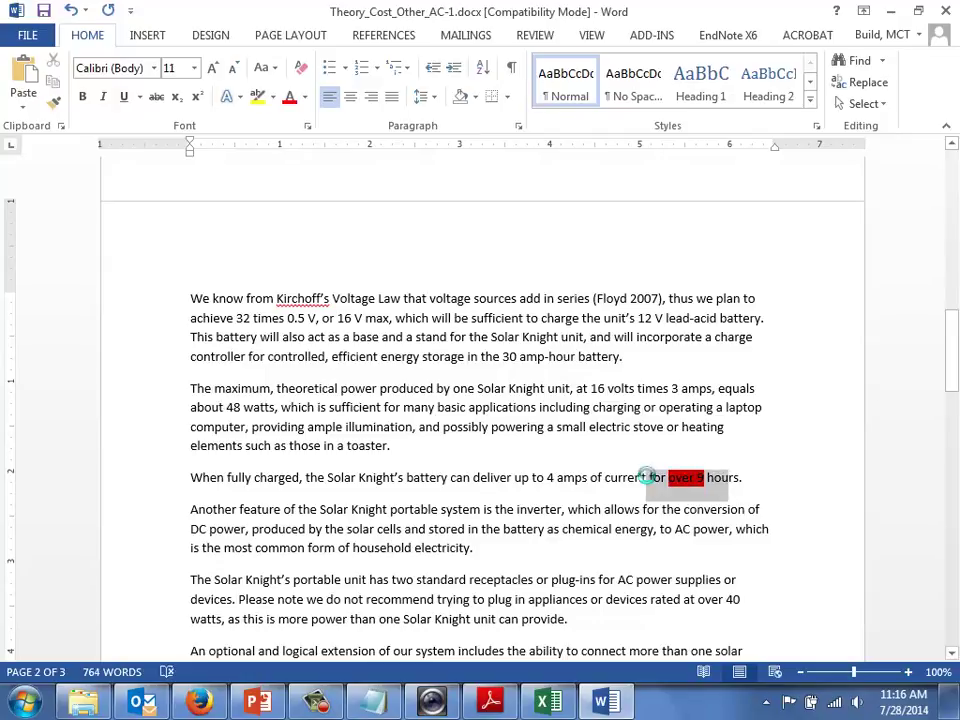
{"action": "left_click", "coordinate": [272, 97]}
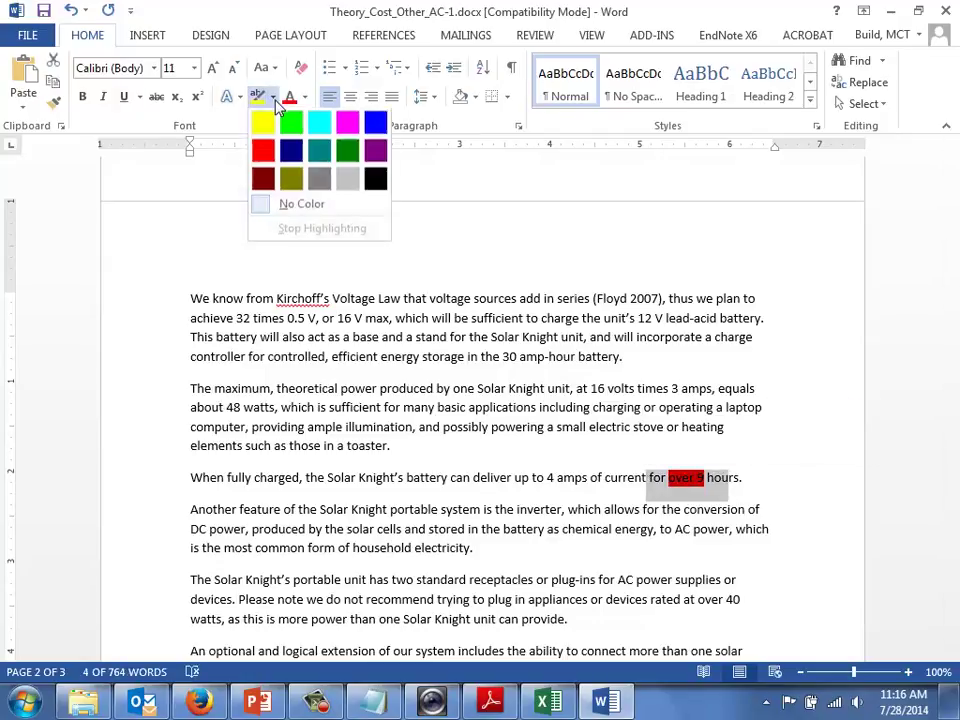
{"action": "left_click", "coordinate": [293, 213]}
{"action": "left_click", "coordinate": [619, 479]}
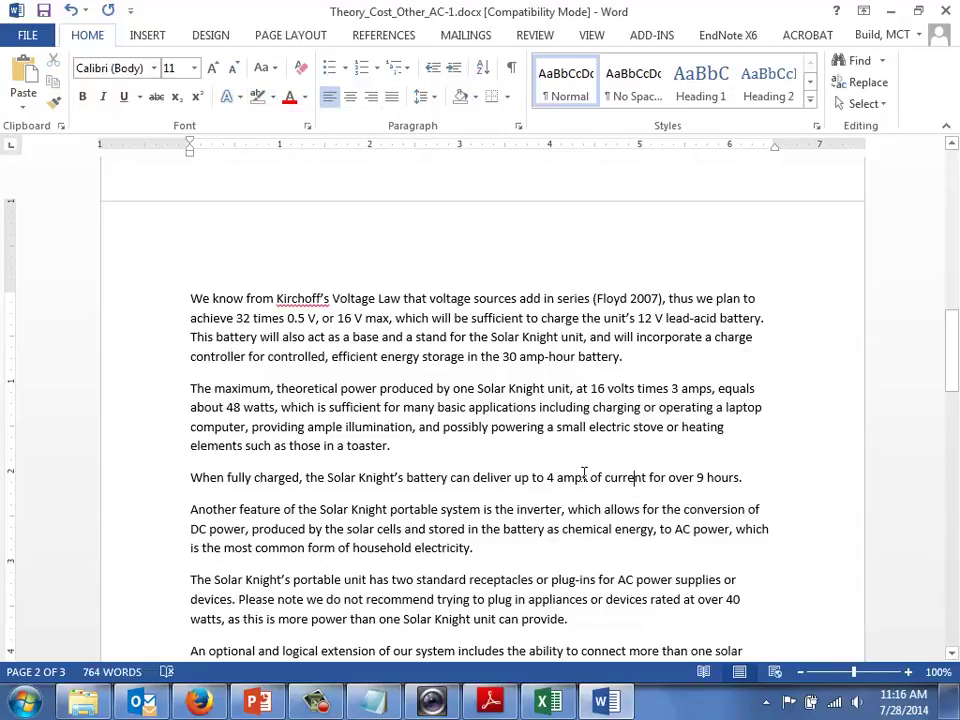
Step: Write the amp value in the battery discharge sentence as "four (4)"
{"action": "left_click", "coordinate": [547, 478]}
{"action": "key", "text": "Right"}
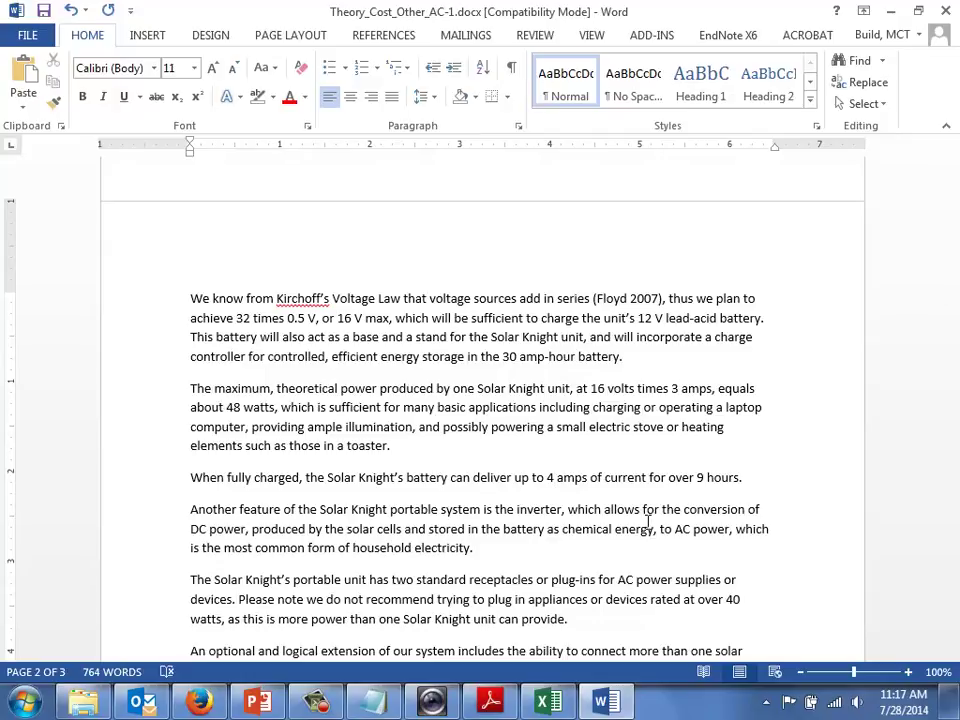
{"action": "key", "text": "Left"}
{"action": "type", "text": "four (4"}
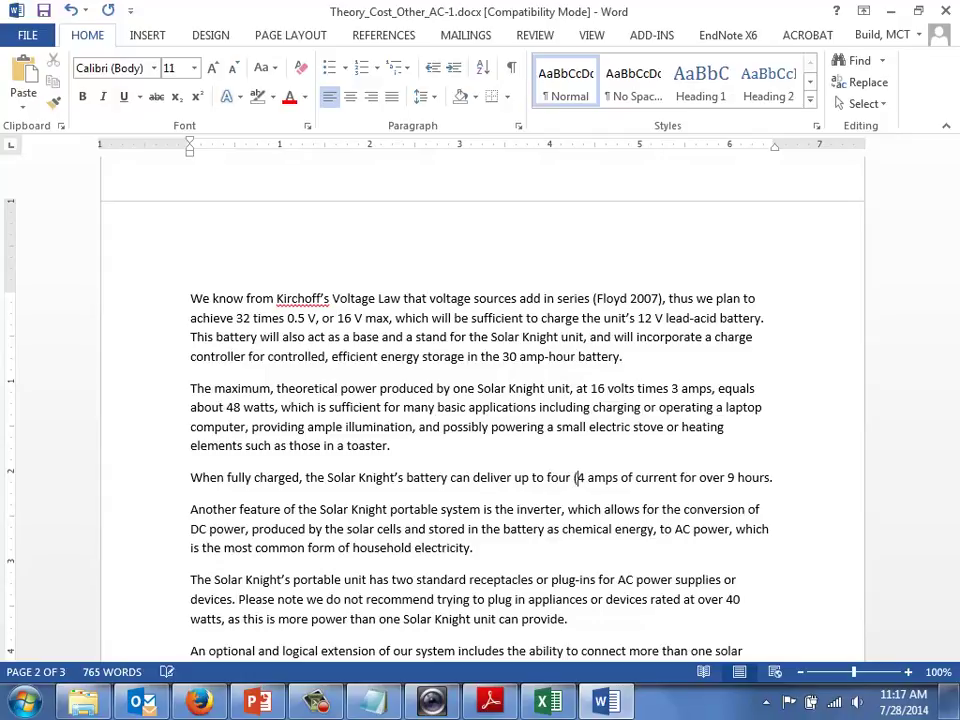
{"action": "type", "text": ")"}
Step: Write the hour value in the same battery discharge sentence as "nine (9)"
{"action": "key", "text": "Right"}
{"action": "key", "text": "Right"}
{"action": "key", "text": "Right"}
{"action": "key", "text": "Right"}
{"action": "key", "text": "Right"}
{"action": "key", "text": "Right"}
{"action": "key", "text": "Right"}
{"action": "key", "text": "Right"}
{"action": "key", "text": "Right"}
{"action": "key", "text": "Right"}
{"action": "key", "text": "Right"}
{"action": "key", "text": "Right"}
{"action": "key", "text": "Right"}
{"action": "key", "text": "Right"}
{"action": "key", "text": "Right"}
{"action": "key", "text": "Right"}
{"action": "key", "text": "Right"}
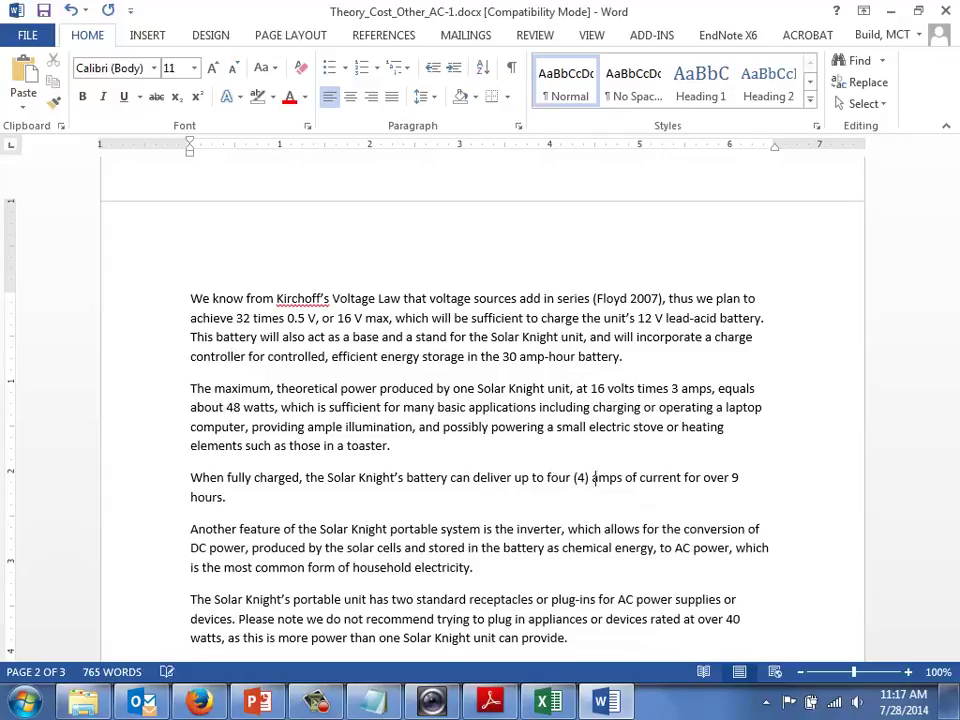
{"action": "key", "text": "Right"}
{"action": "key", "text": "Right"}
{"action": "key", "text": "Right"}
{"action": "key", "text": "Right"}
{"action": "key", "text": "Right"}
{"action": "key", "text": "Right"}
{"action": "key", "text": "Right"}
{"action": "key", "text": "Right"}
{"action": "key", "text": "Right"}
{"action": "type", "text": "nine ("}
{"action": "key", "text": "Right"}
{"action": "type", "text": ")"}
{"action": "left_click", "coordinate": [457, 509]}
{"action": "left_click", "coordinate": [471, 493]}
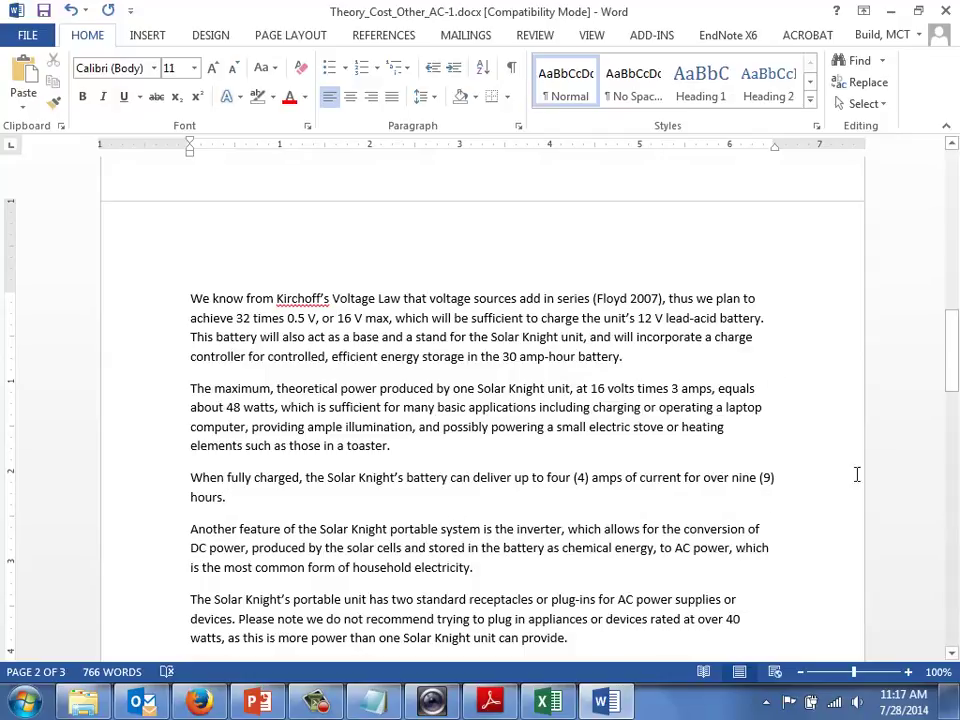
Step: Copy the Theory_Cost_Other_AC-1 text from the "3. Data, Findings, Outputs/Outcomes" heading through the microgrid quotation just before the References
{"action": "left_click_drag", "start_coordinate": [955, 369], "coordinate": [955, 476]}
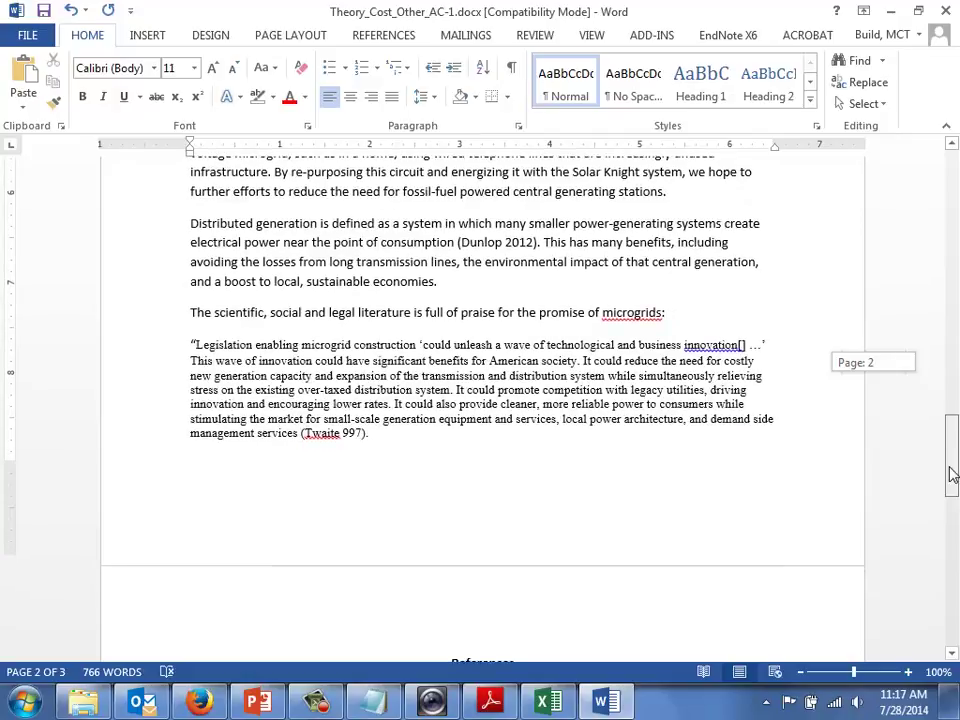
{"action": "mouse_move", "coordinate": [952, 476]}
{"action": "left_mouse_down"}
{"action": "mouse_move", "coordinate": [950, 557]}
{"action": "mouse_move", "coordinate": [947, 490]}
{"action": "left_mouse_up"}
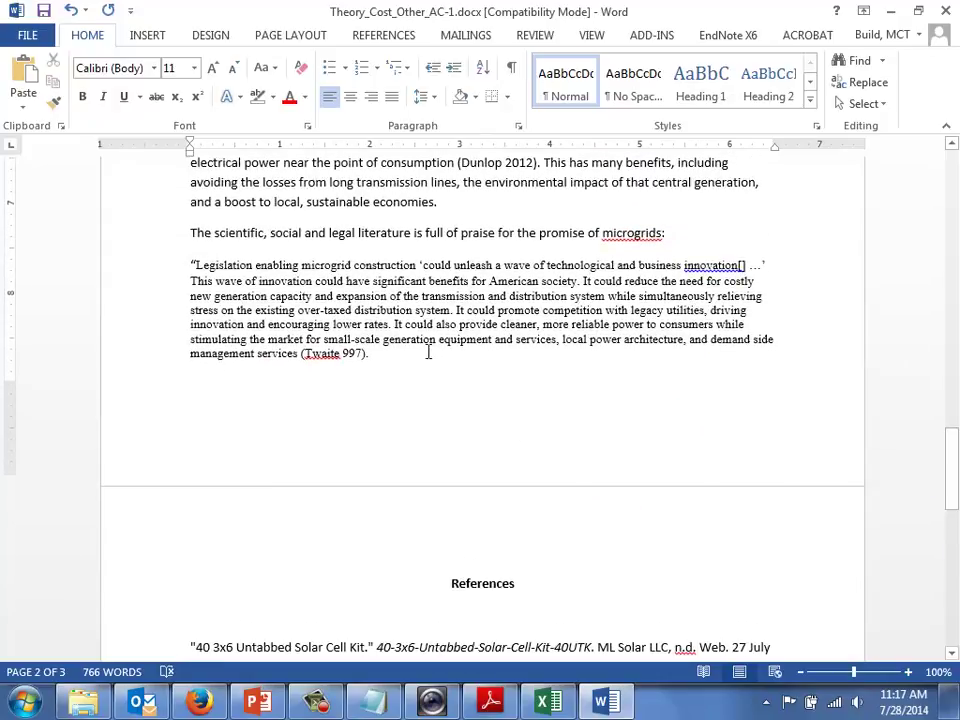
{"action": "left_click_drag", "start_coordinate": [424, 358], "coordinate": [161, 285]}
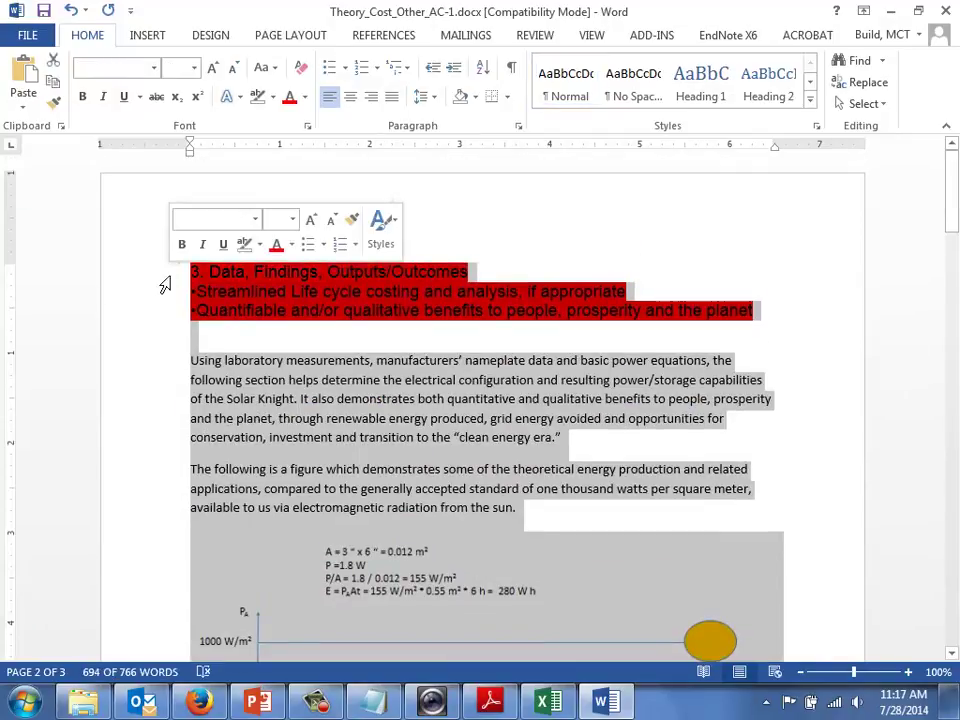
Step: Open Narrative_140725.docx from the 10 Oct EPA P3 folder in the 2014 grants documents
{"action": "left_click", "coordinate": [83, 702]}
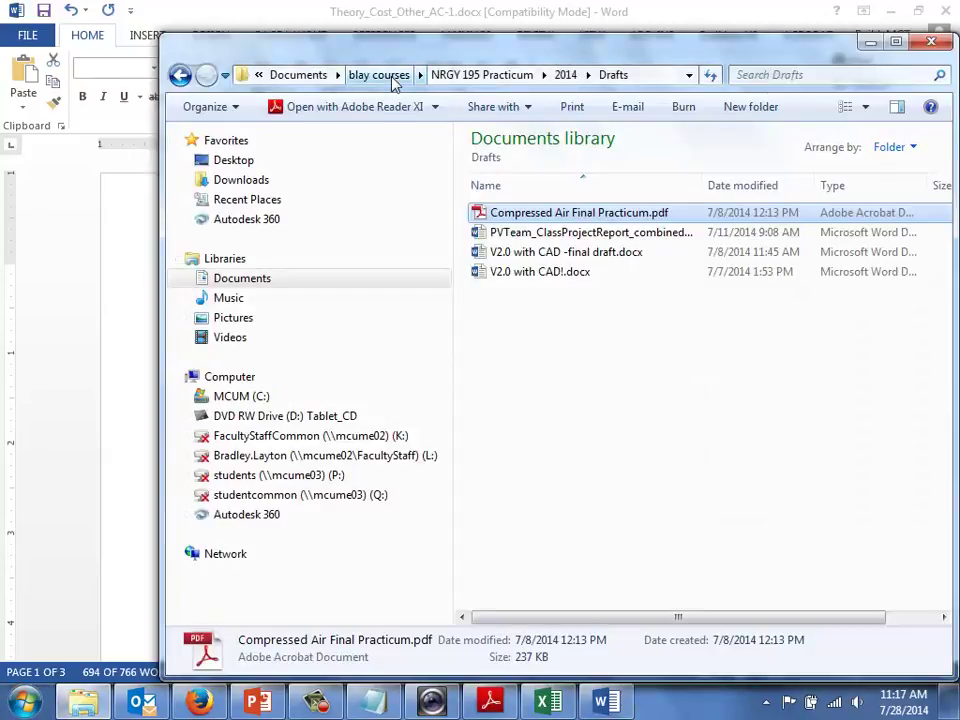
{"action": "left_click", "coordinate": [300, 75]}
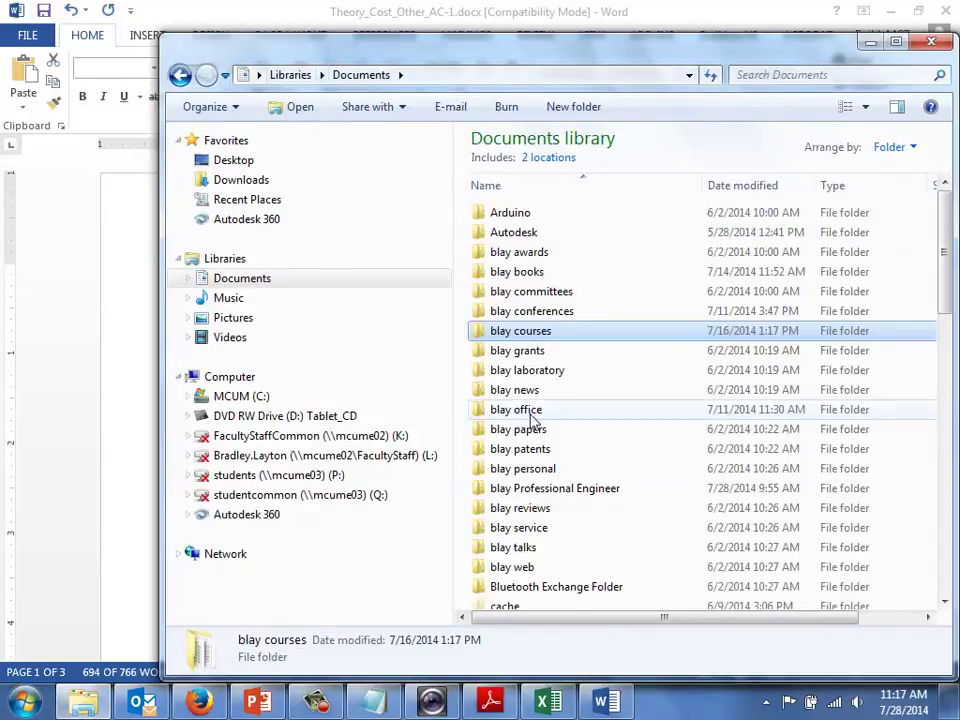
{"action": "double_click", "coordinate": [517, 352]}
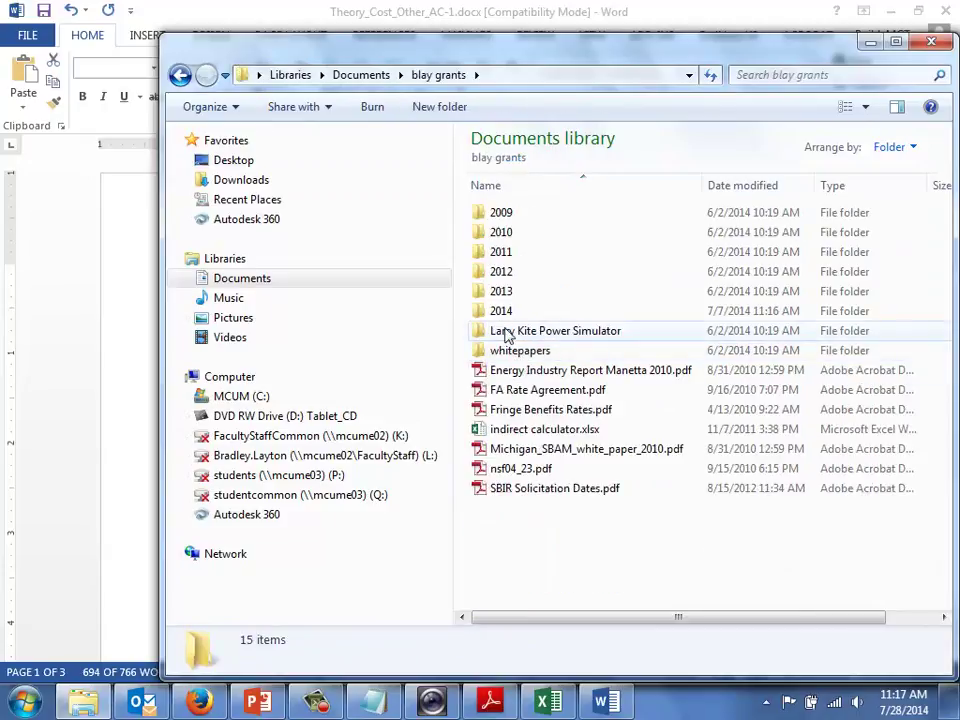
{"action": "double_click", "coordinate": [498, 311]}
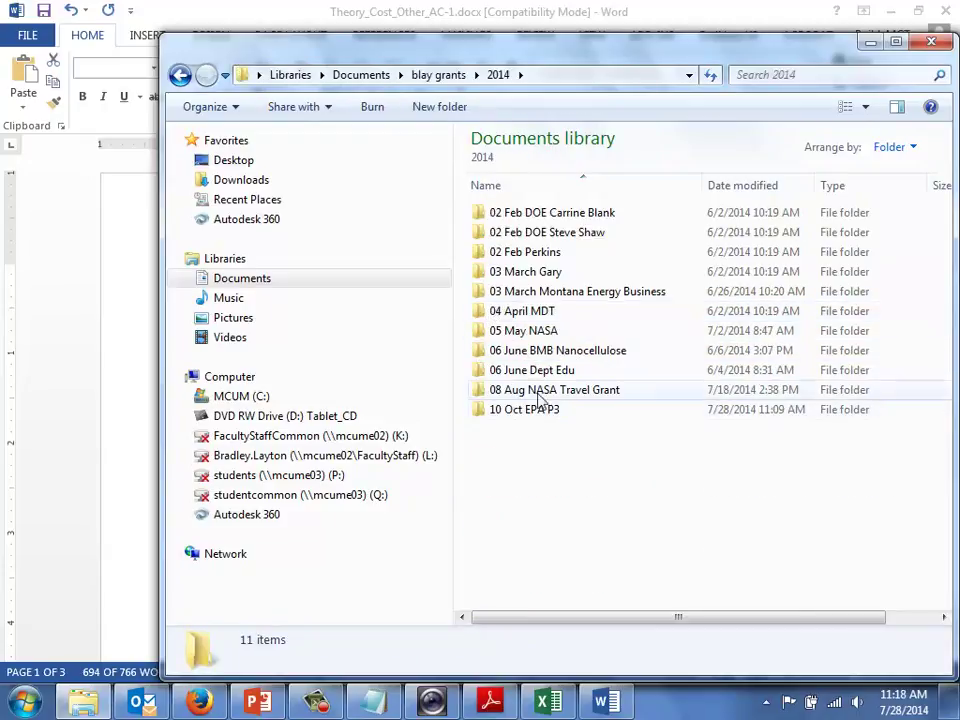
{"action": "double_click", "coordinate": [520, 412]}
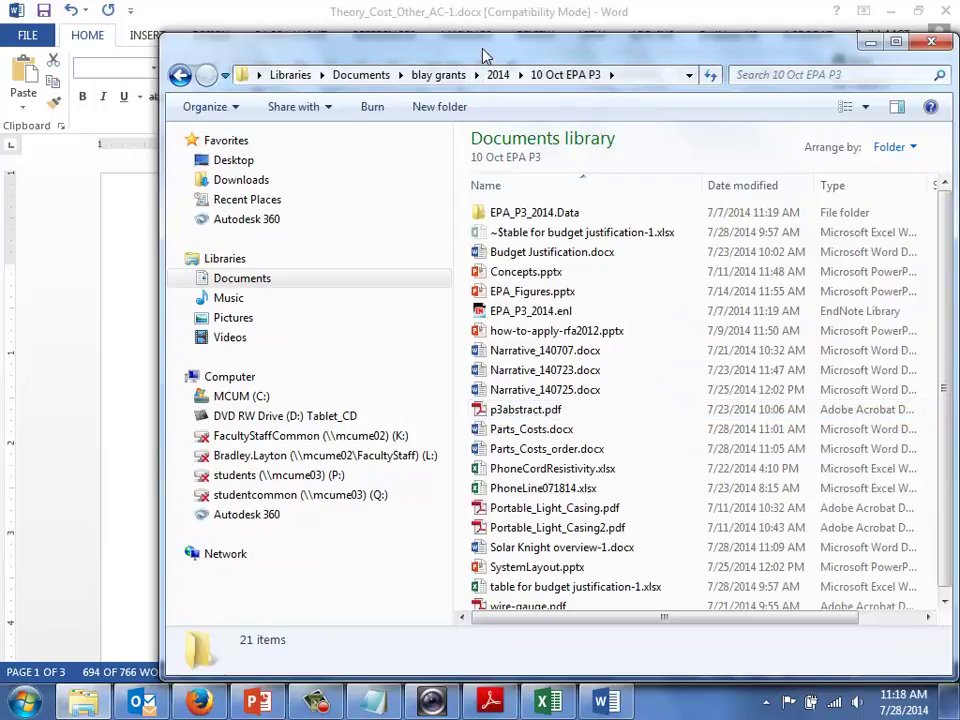
{"action": "left_click_drag", "start_coordinate": [482, 53], "coordinate": [375, 30]}
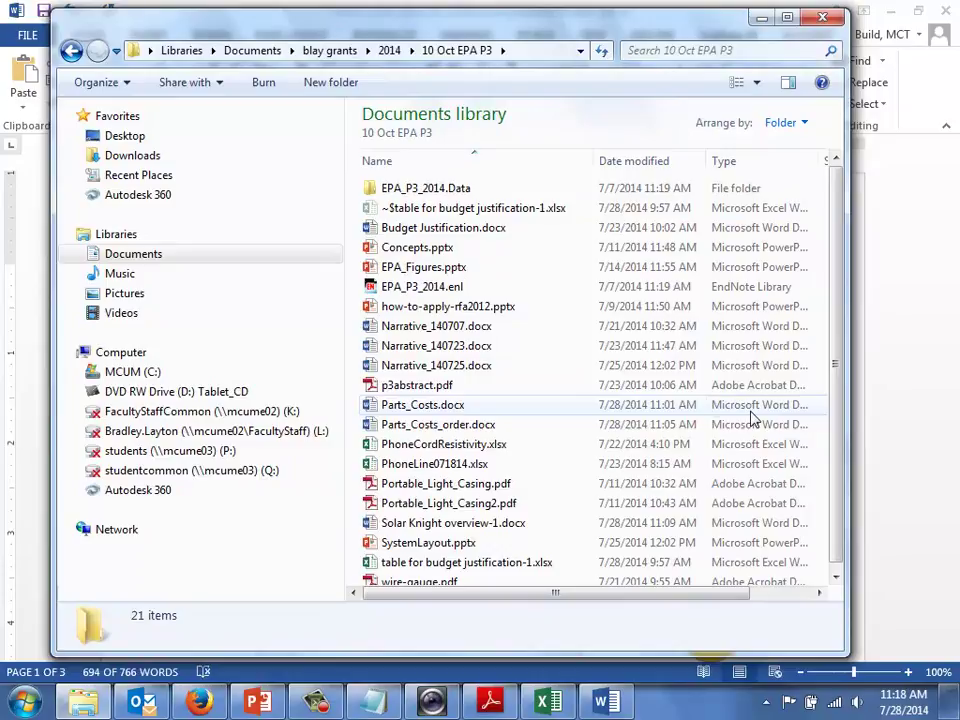
{"action": "double_click", "coordinate": [400, 366]}
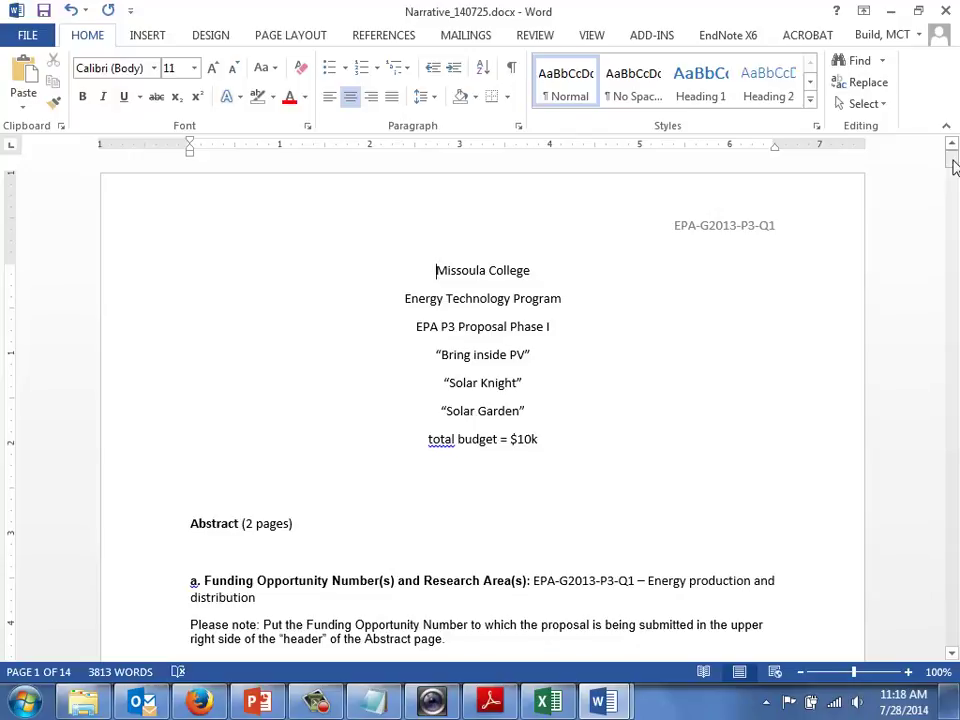
Step: Look through the narrative document from its title page down to the reference lists
{"action": "key", "text": "Page_Down"}
{"action": "key", "text": "Page_Down"}
{"action": "key", "text": "Page_Down"}
{"action": "key", "text": "Page_Down"}
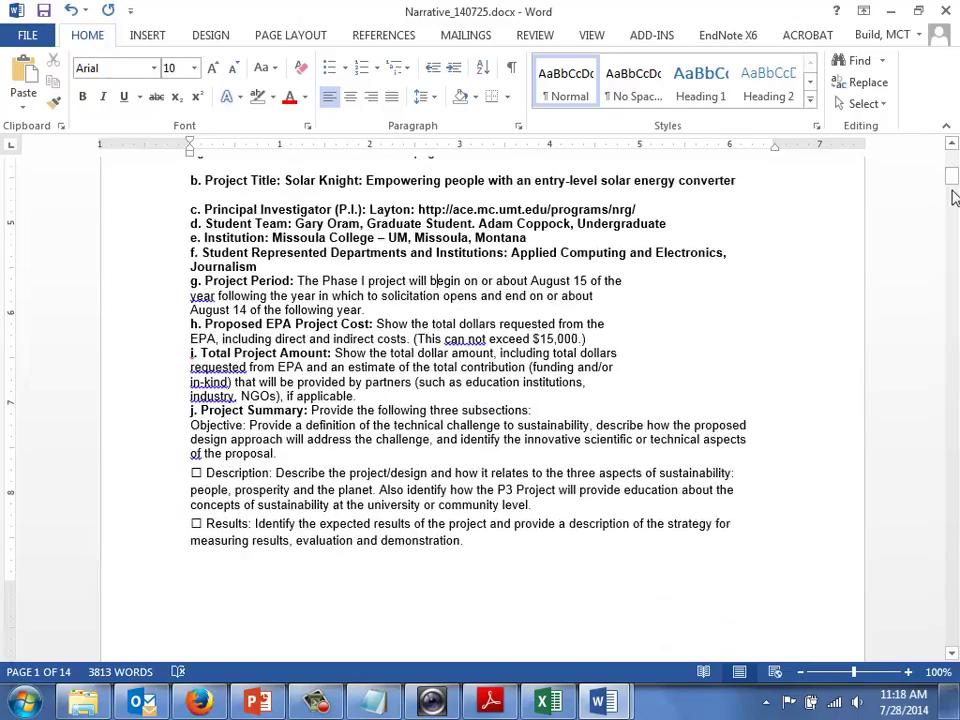
{"action": "key", "text": "Page_Down"}
{"action": "key", "text": "Page_Down"}
{"action": "key", "text": "Page_Down"}
{"action": "key", "text": "Page_Down"}
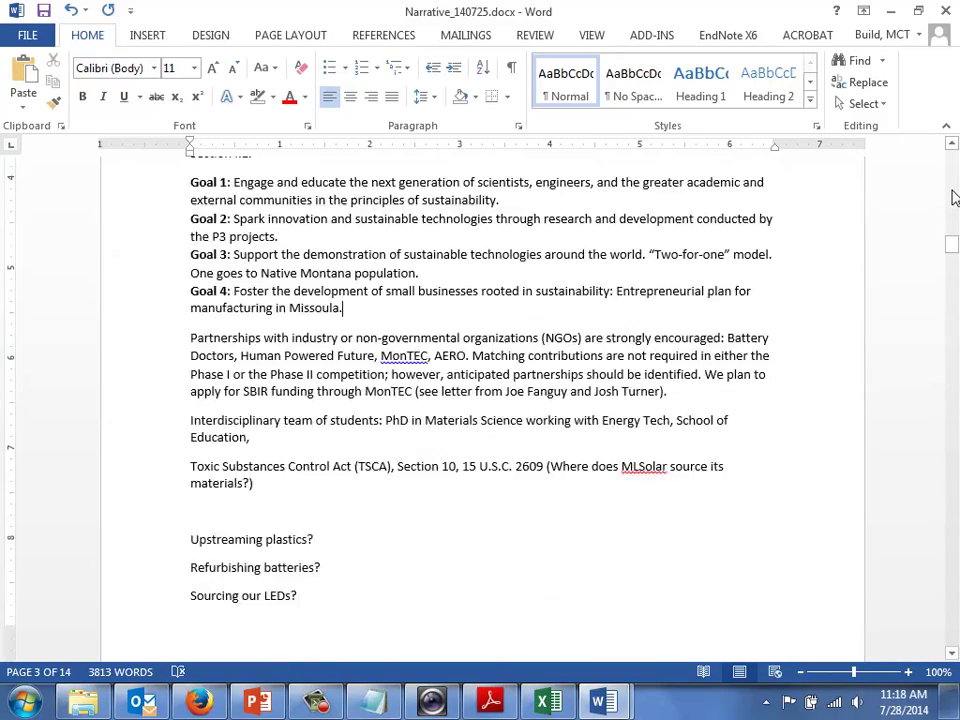
{"action": "key", "text": "Page_Down"}
{"action": "key", "text": "Page_Down"}
{"action": "key", "text": "Page_Down"}
{"action": "key", "text": "Page_Down"}
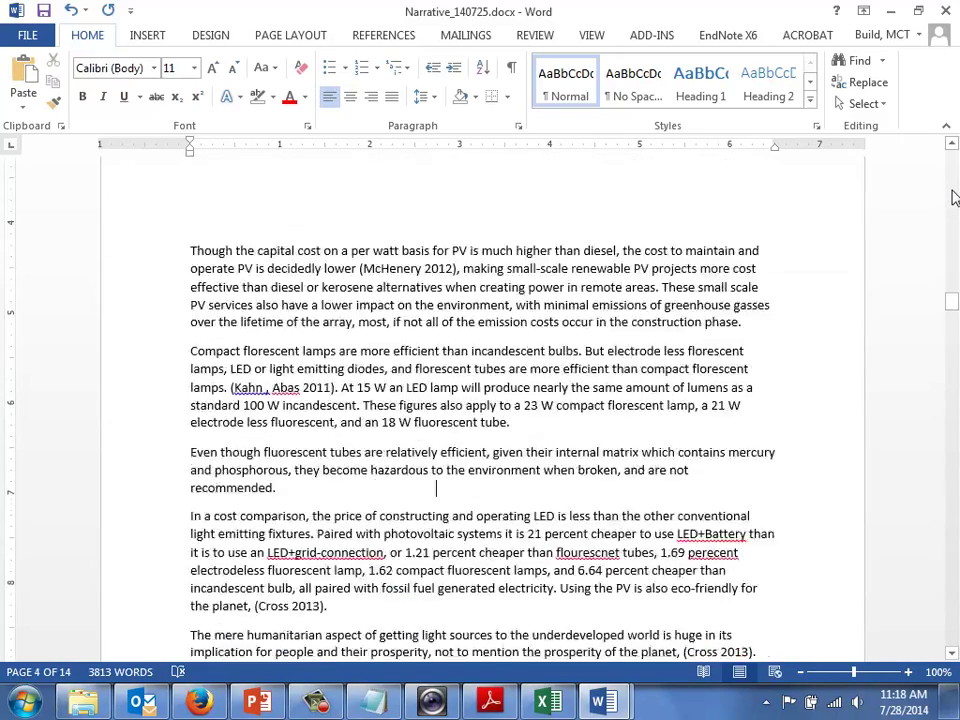
{"action": "key", "text": "Page_Down"}
{"action": "key", "text": "Page_Down"}
{"action": "key", "text": "Page_Down"}
{"action": "key", "text": "Page_Down"}
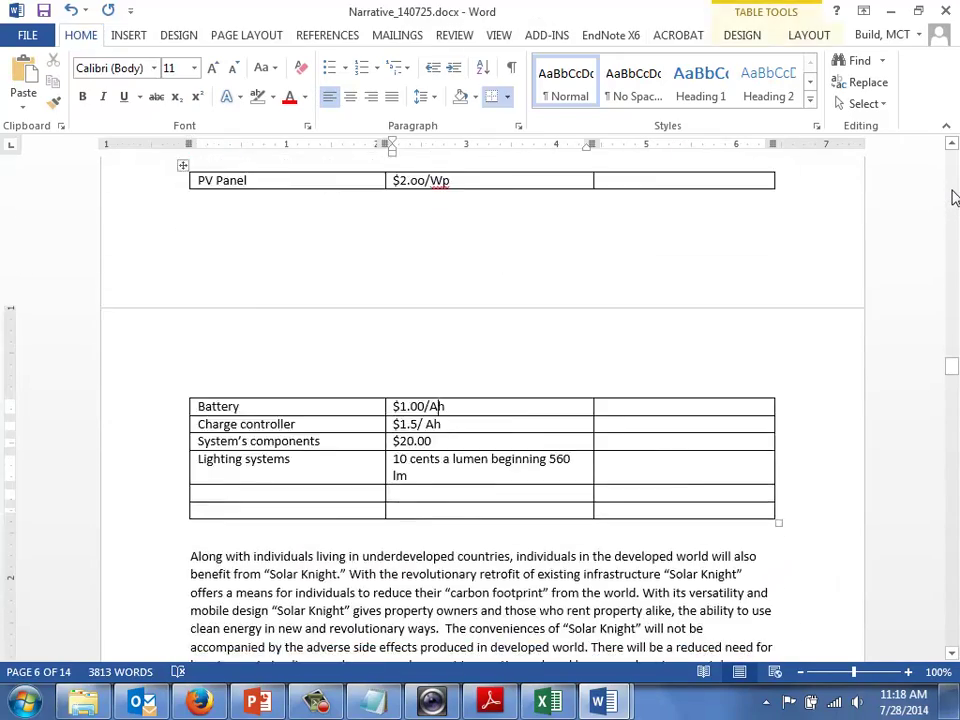
{"action": "key", "text": "Page_Down"}
{"action": "key", "text": "Page_Down"}
{"action": "key", "text": "Page_Down"}
{"action": "key", "text": "Page_Down"}
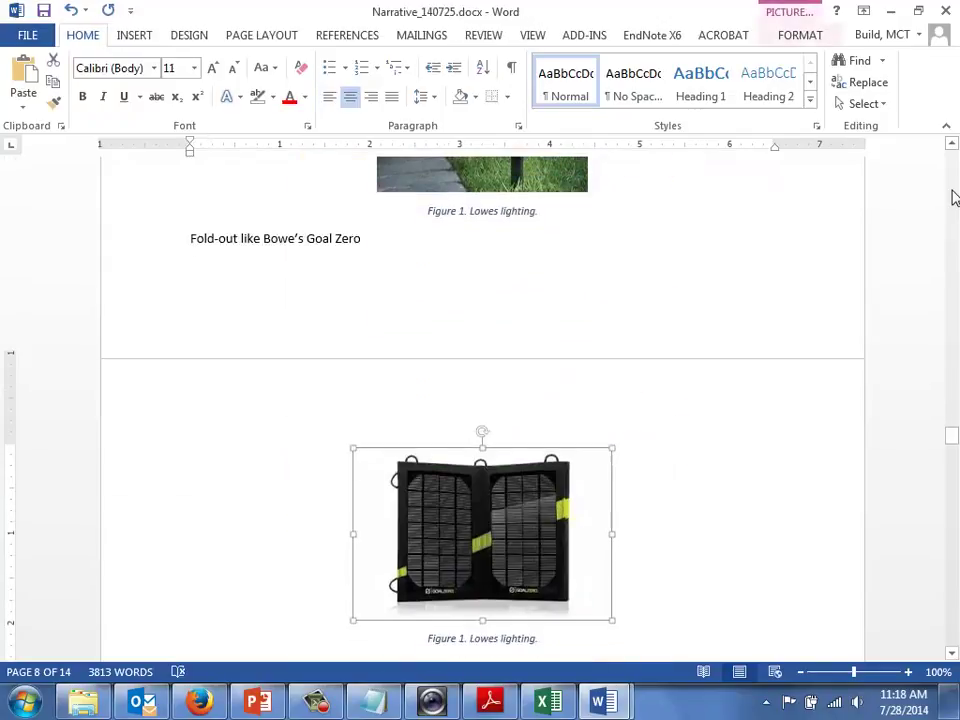
{"action": "key", "text": "Page_Down"}
{"action": "key", "text": "Page_Down"}
{"action": "key", "text": "Page_Down"}
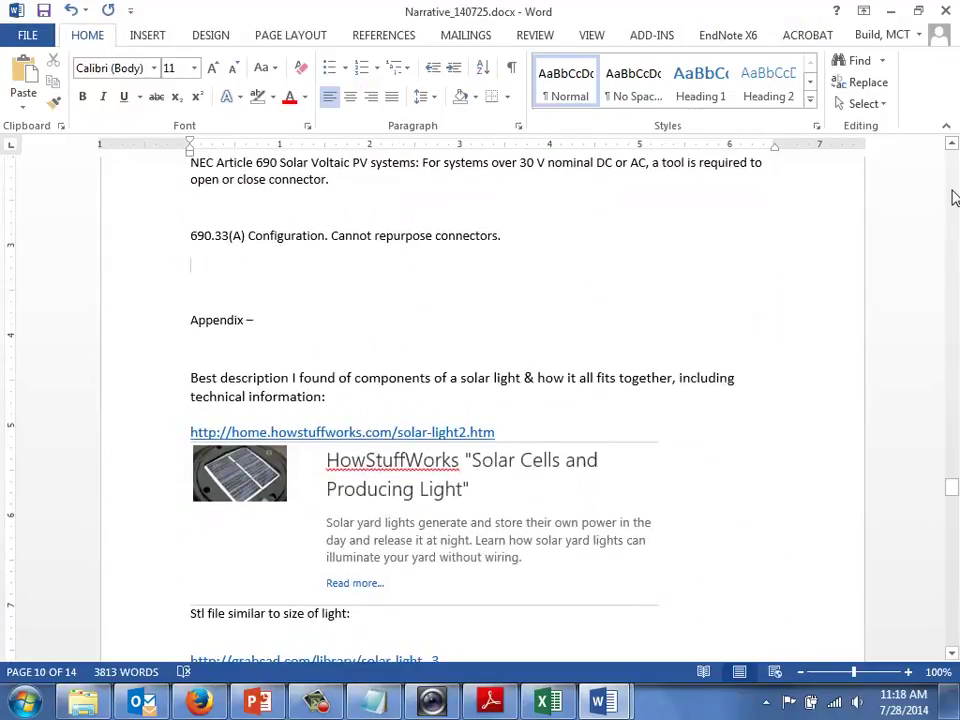
{"action": "key", "text": "Page_Down"}
{"action": "key", "text": "Page_Down"}
{"action": "key", "text": "Page_Down"}
{"action": "key", "text": "Page_Down"}
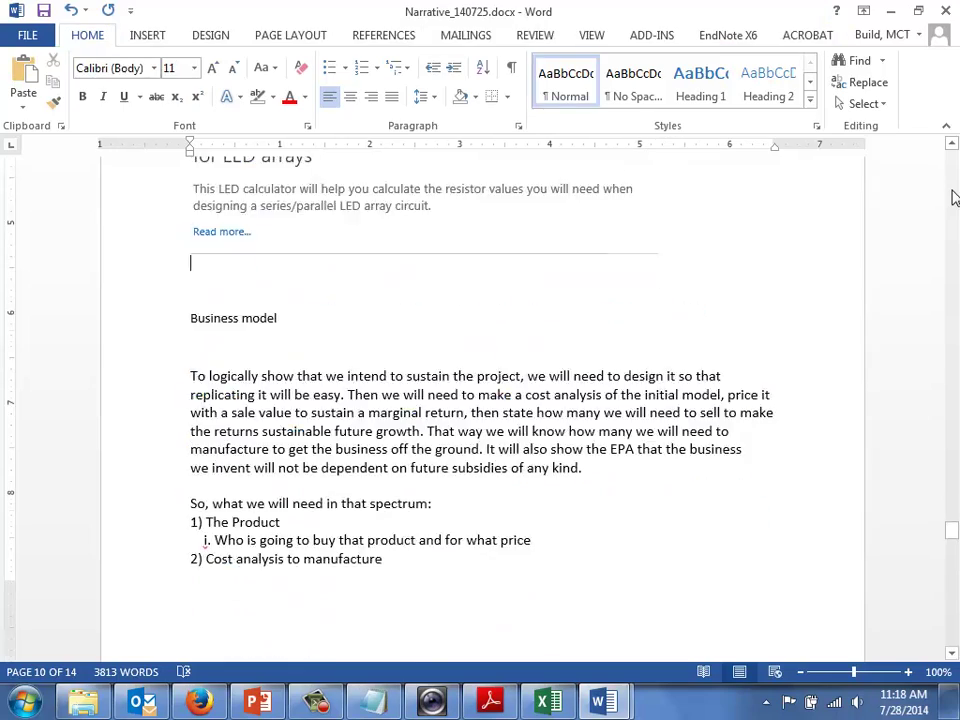
{"action": "key", "text": "Page_Down"}
{"action": "key", "text": "Page_Down"}
{"action": "key", "text": "Page_Down"}
{"action": "key", "text": "Page_Down"}
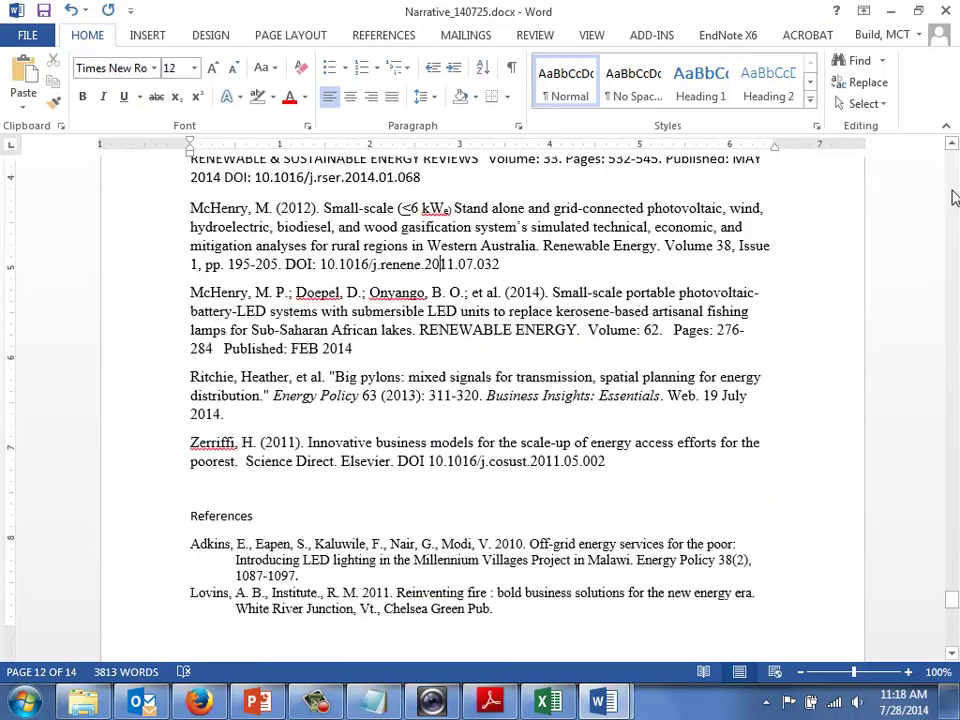
Step: Go back through the narrative from the reference lists up to the title page
{"action": "key", "text": "shift+F5"}
{"action": "key", "text": "shift+F5"}
{"action": "key", "text": "shift+F5"}
{"action": "key", "text": "shift+F5"}
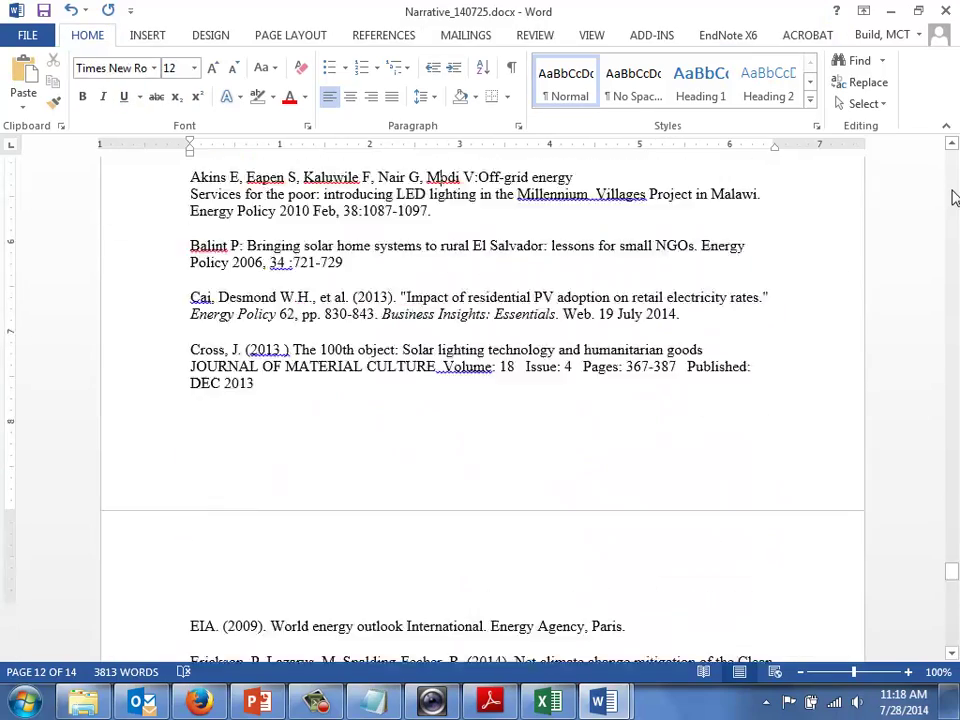
{"action": "key", "text": "shift+F5"}
{"action": "key", "text": "shift+F5"}
{"action": "key", "text": "shift+F5"}
{"action": "key", "text": "shift+F5"}
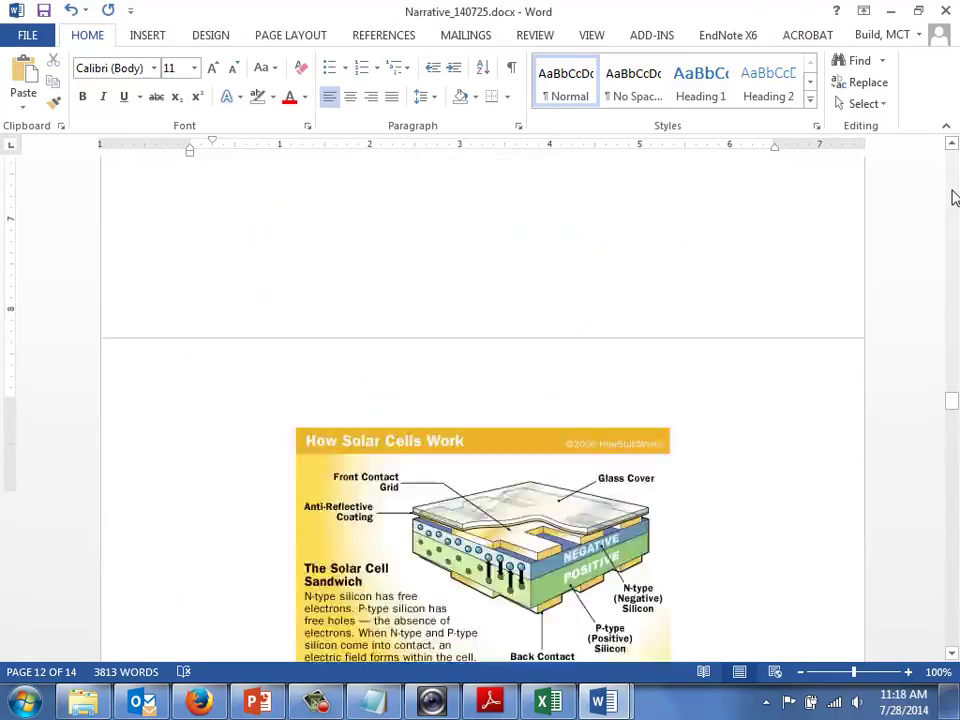
{"action": "key", "text": "shift+F5"}
{"action": "key", "text": "shift+F5"}
{"action": "key", "text": "shift+F5"}
{"action": "key", "text": "shift+F5"}
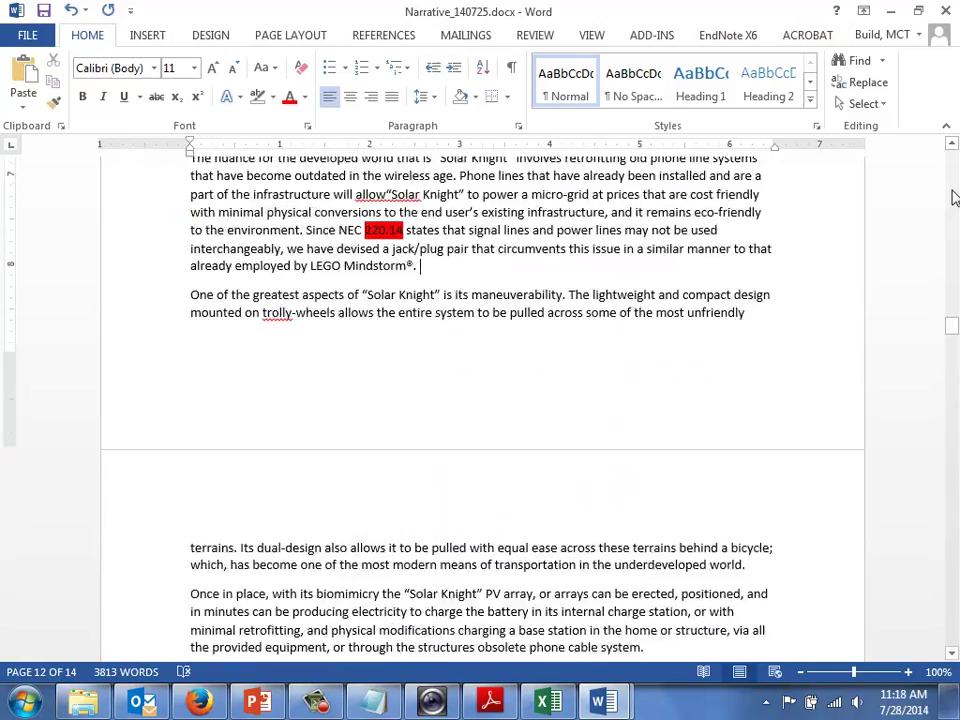
{"action": "key", "text": "shift+F5"}
{"action": "key", "text": "shift+F5"}
{"action": "key", "text": "shift+F5"}
{"action": "key", "text": "shift+F5"}
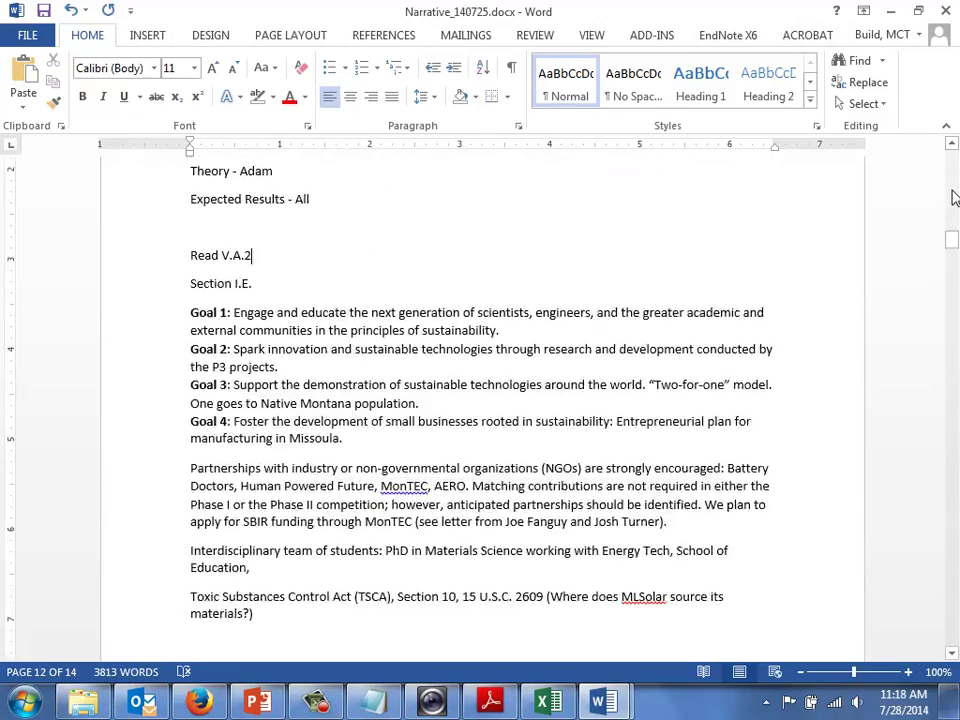
{"action": "key", "text": "shift+F5"}
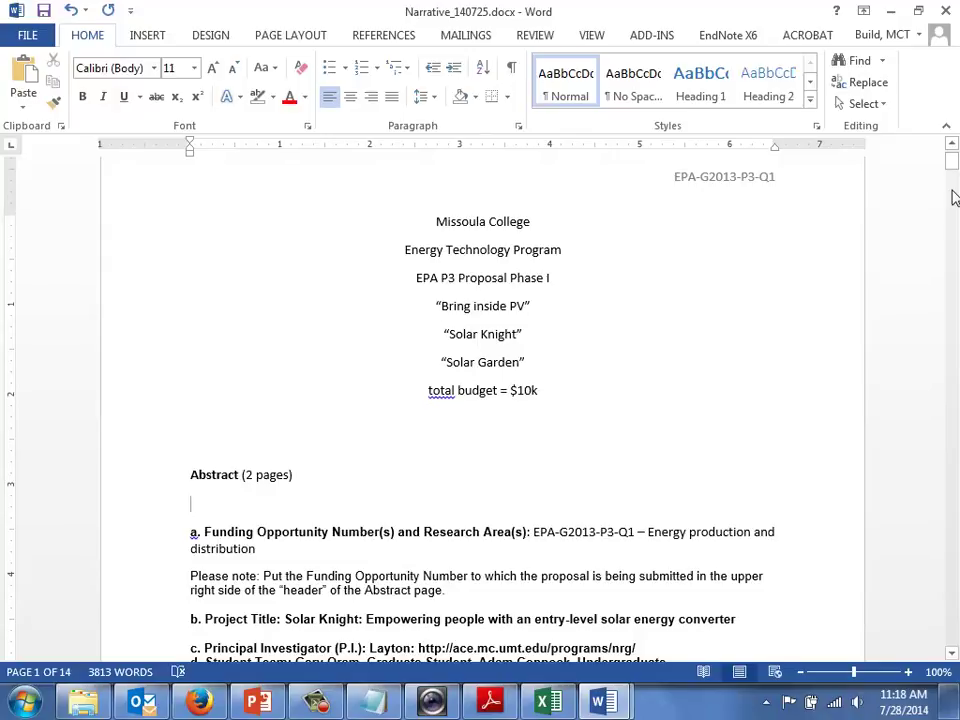
Step: Examine the narrative's abstract and research plan down to the battery discussion for a place to insert the theory text
{"action": "key", "text": "shift+F5"}
{"action": "key", "text": "shift+F5"}
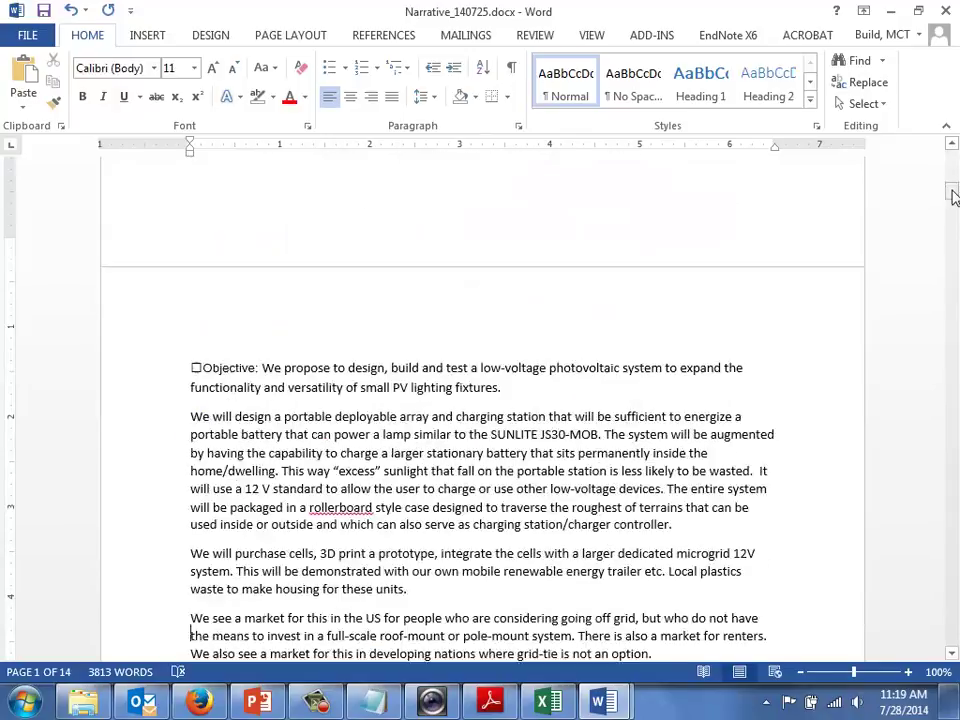
{"action": "key", "text": "shift+F5"}
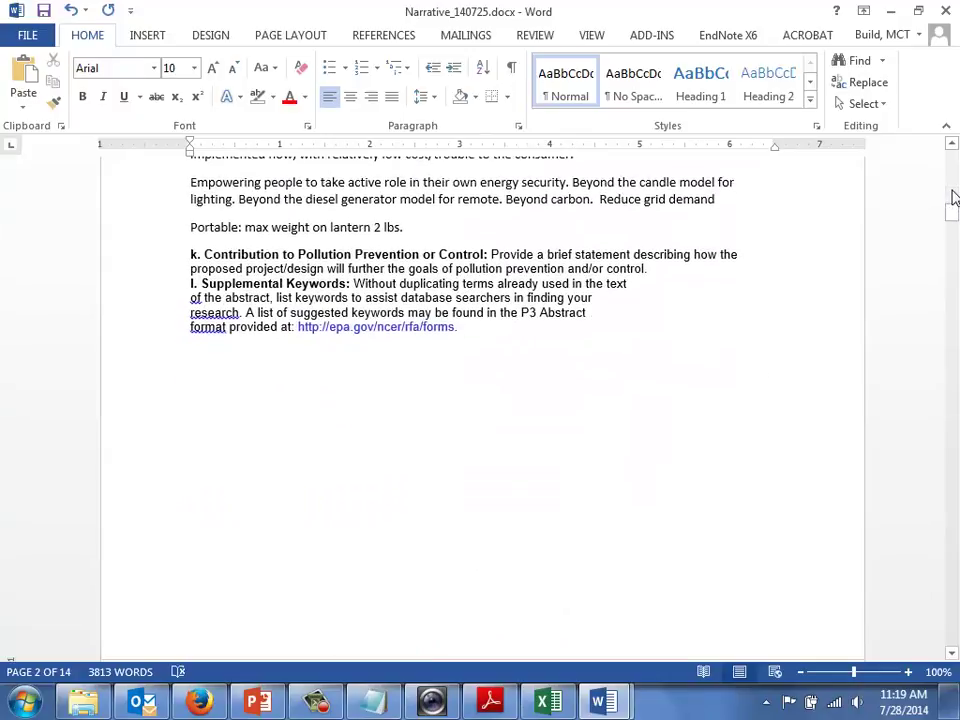
{"action": "key", "text": "shift+F5"}
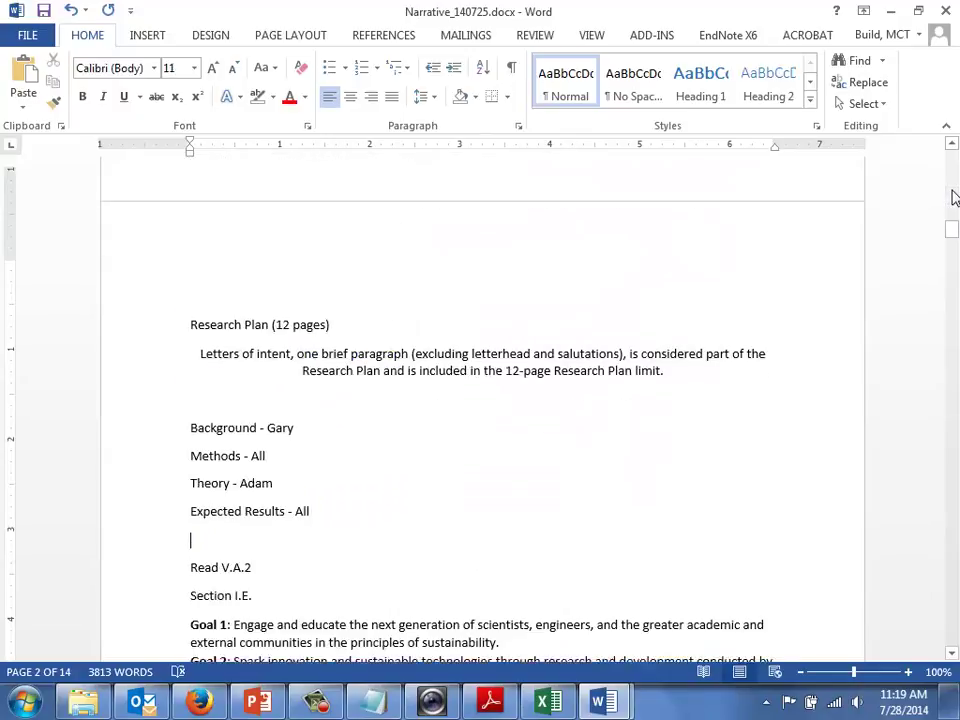
{"action": "key", "text": "shift+F5"}
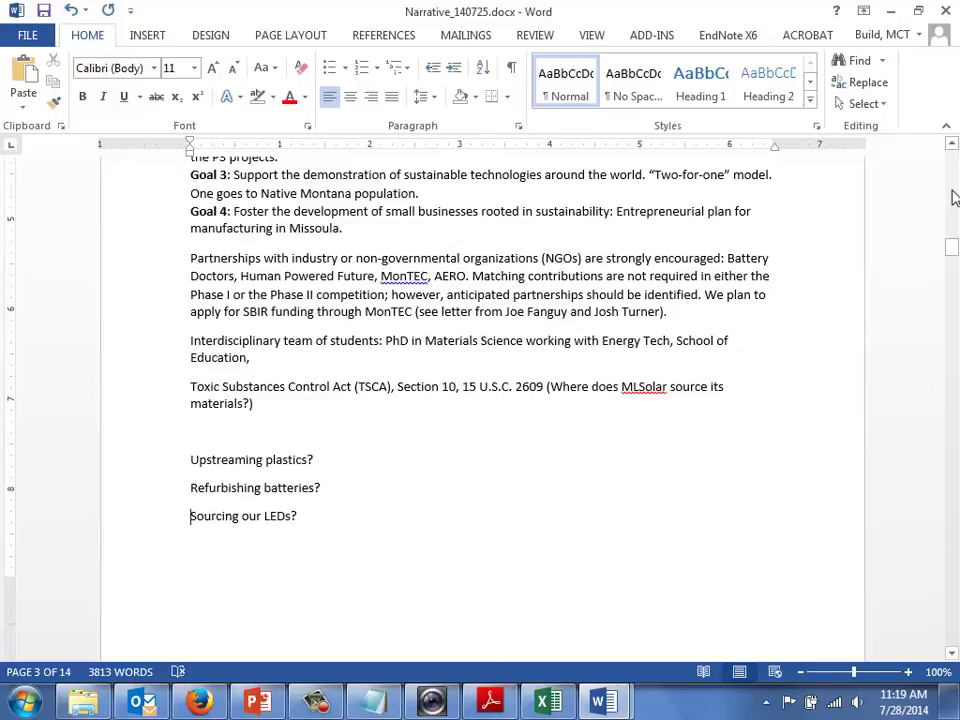
{"action": "key", "text": "shift+F5"}
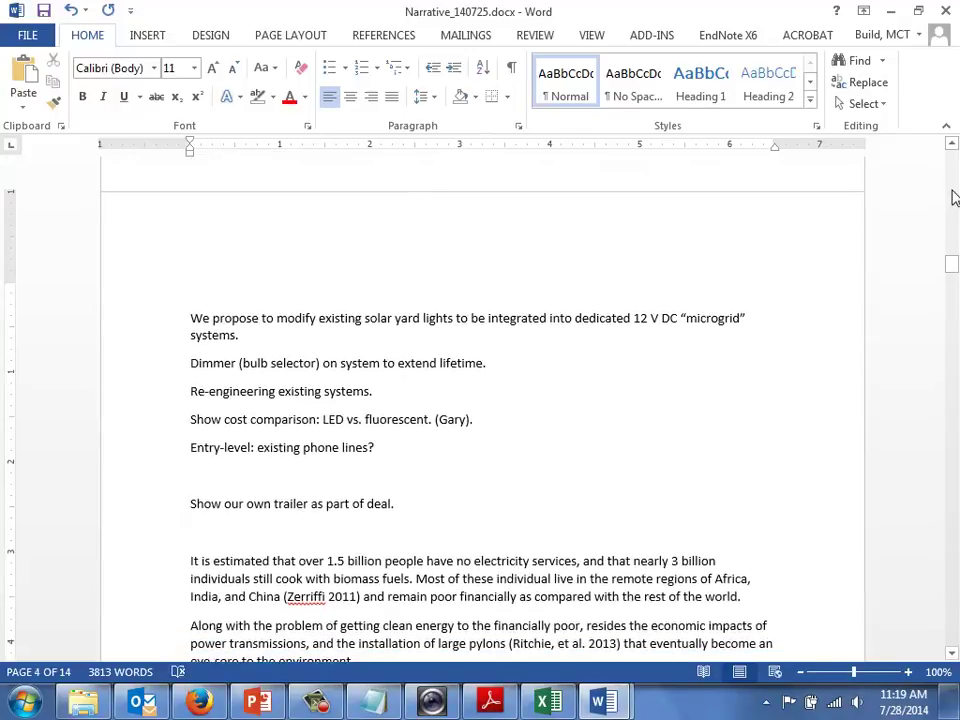
{"action": "key", "text": "shift+F5"}
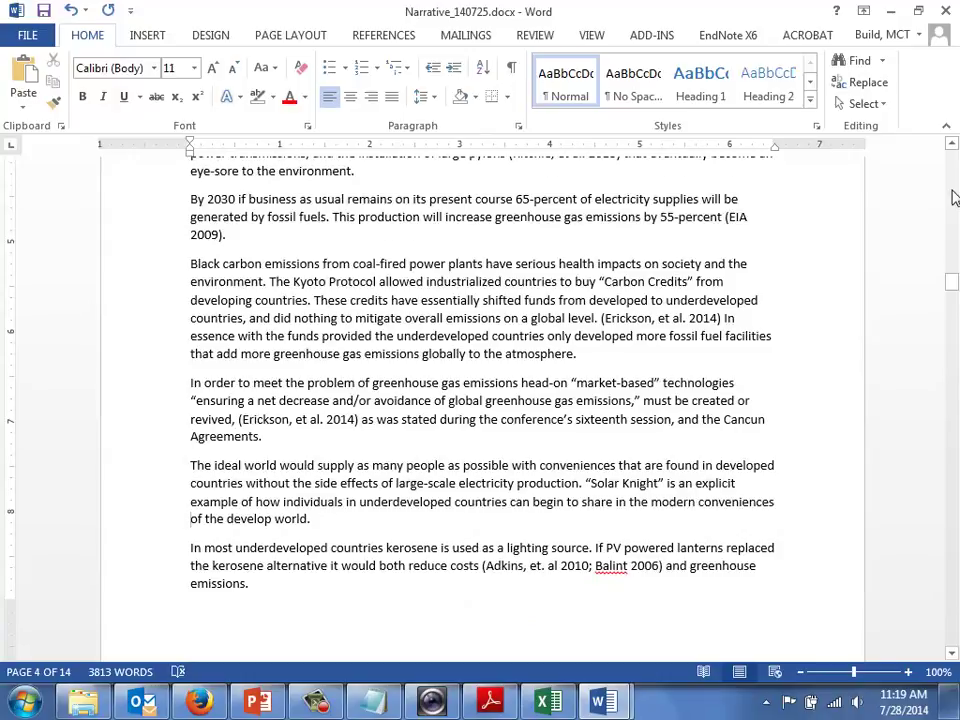
{"action": "key", "text": "shift+F5"}
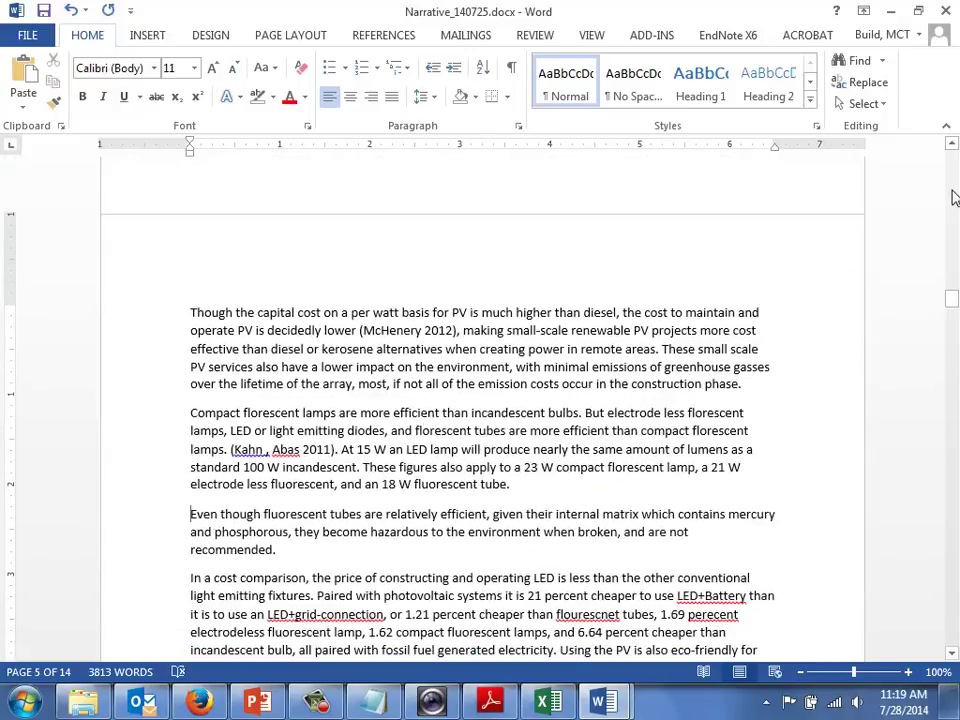
{"action": "key", "text": "shift+F5"}
{"action": "key", "text": "shift+F5"}
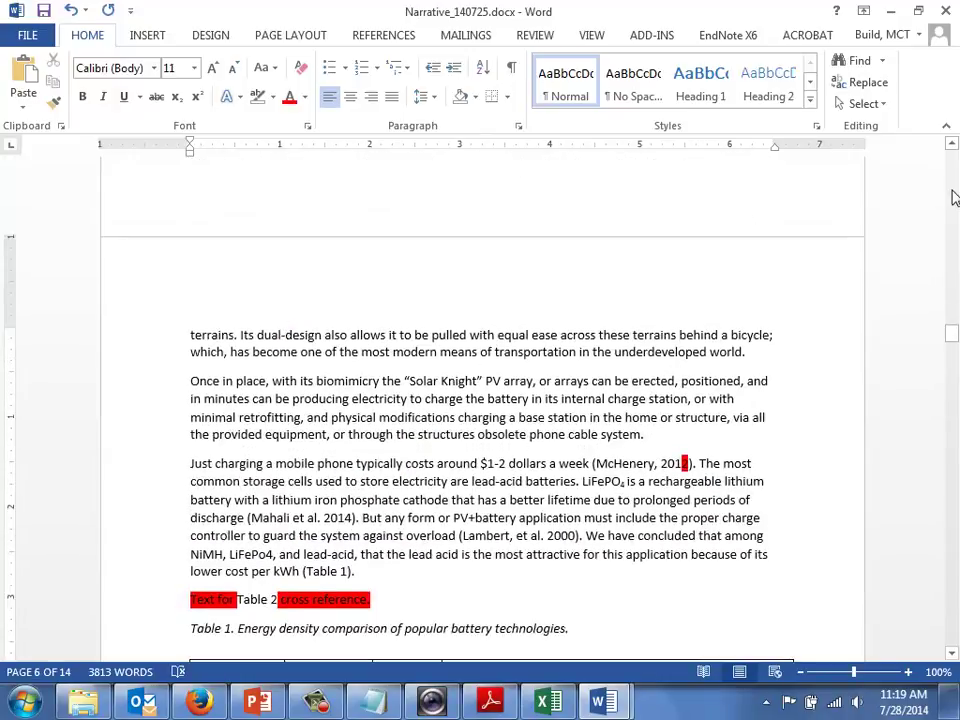
{"action": "key", "text": "shift+F5"}
{"action": "key", "text": "shift+F5"}
Step: Paste the copied theory text on new lines between the "obsolete phone cable system" paragraph and the "Just charging a mobile phone" paragraph
{"action": "key", "text": "Right"}
{"action": "key", "text": "Right"}
{"action": "key", "text": "Right"}
{"action": "key", "text": "Right"}
{"action": "key", "text": "Right"}
{"action": "key", "text": "Right"}
{"action": "key", "text": "Right"}
{"action": "key", "text": "Right"}
{"action": "key", "text": "Right"}
{"action": "key", "text": "Right"}
{"action": "key", "text": "Right"}
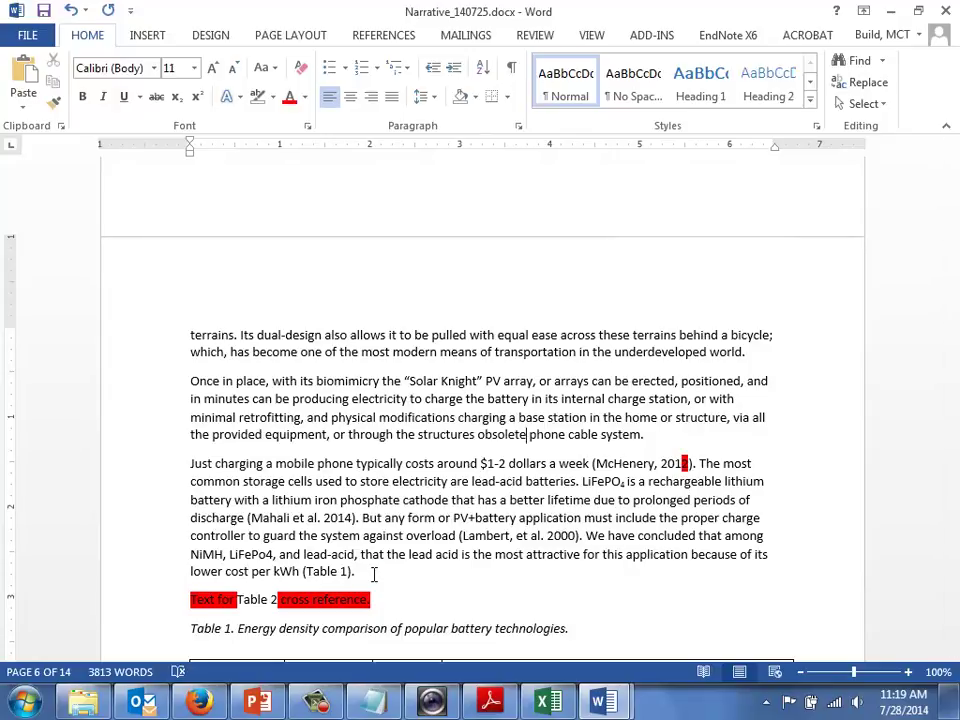
{"action": "key", "text": "Return"}
{"action": "key", "text": "Return"}
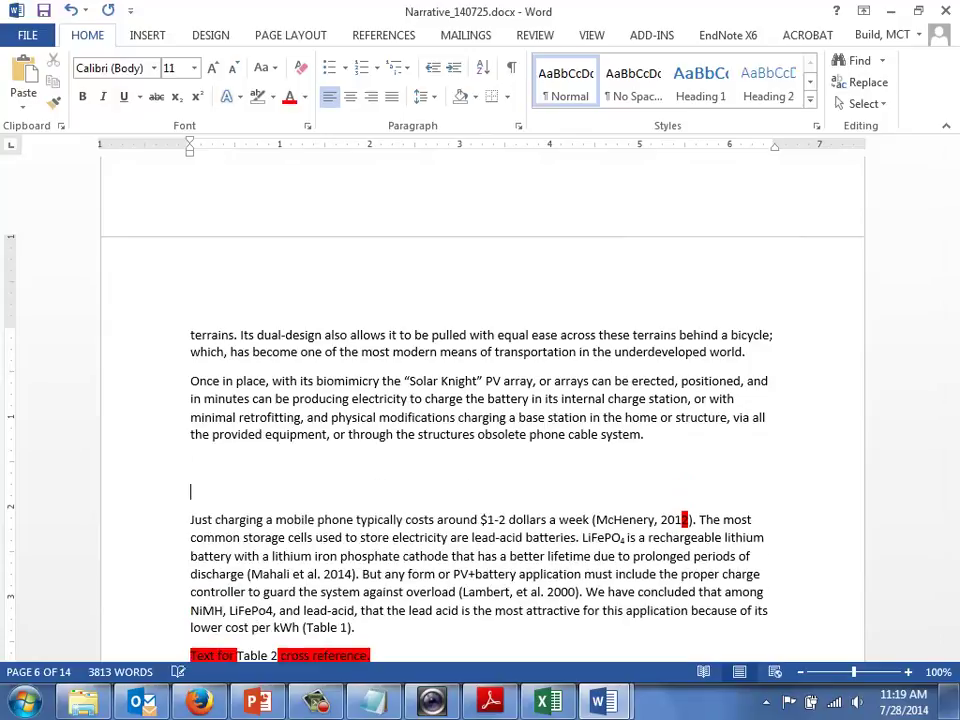
{"action": "key", "text": "ctrl+v"}
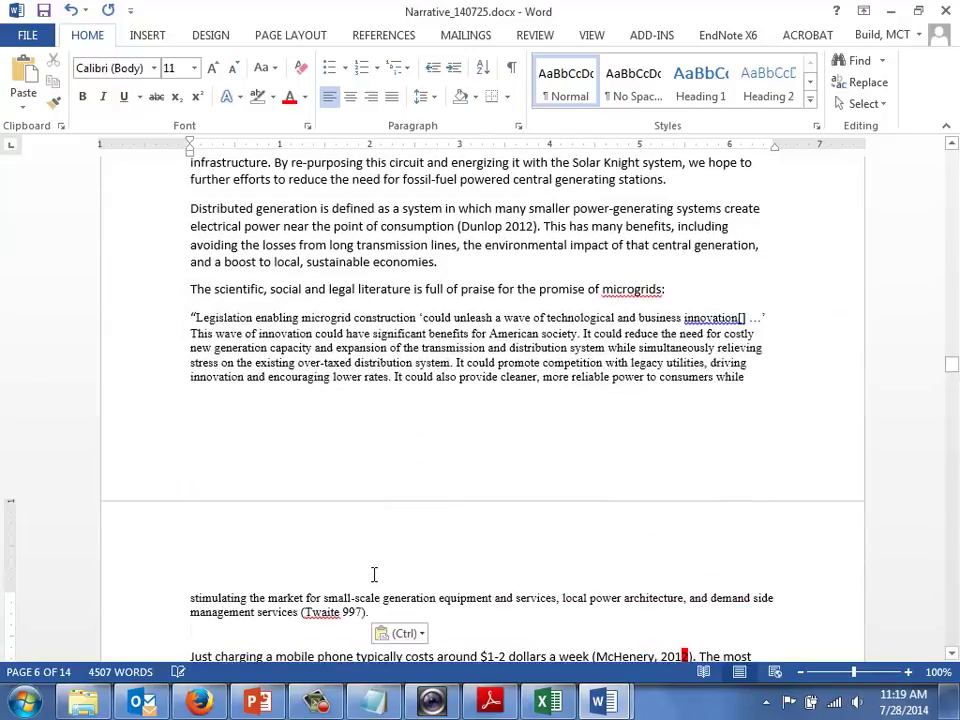
Step: In Theory_Cost_Other_AC-1.docx, copy all the reference entries from "40 3x6 Untabbed Solar Cell Kit" through the Vermont Law Review article
{"action": "left_click_drag", "start_coordinate": [951, 370], "coordinate": [951, 422]}
{"action": "key", "text": "alt+Tab"}
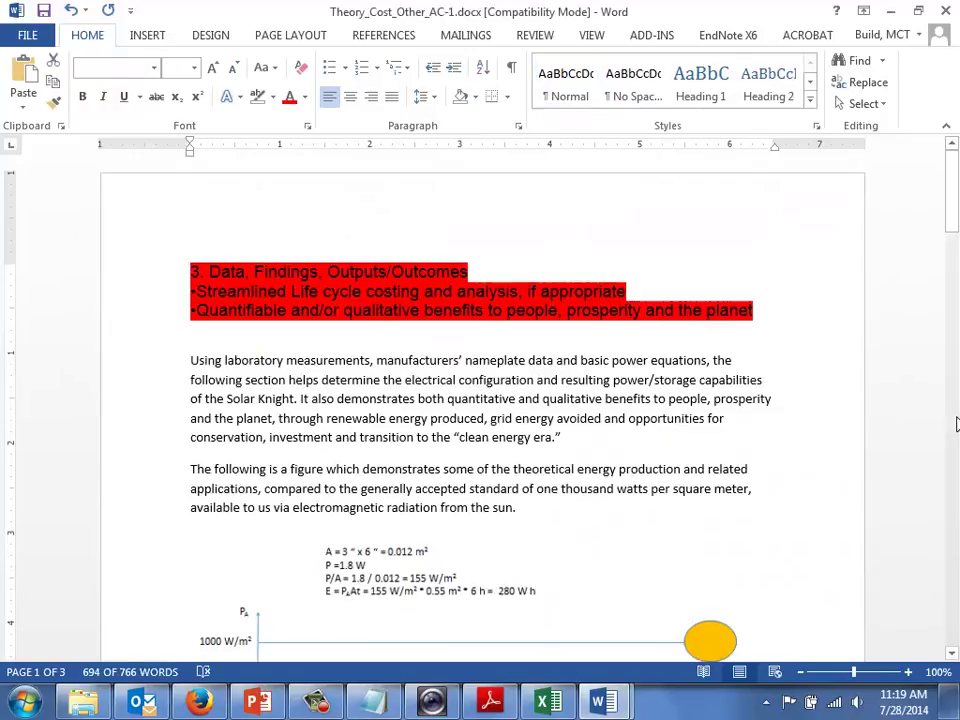
{"action": "key", "text": "ctrl+shift+End"}
{"action": "left_click_drag", "start_coordinate": [952, 195], "coordinate": [953, 515]}
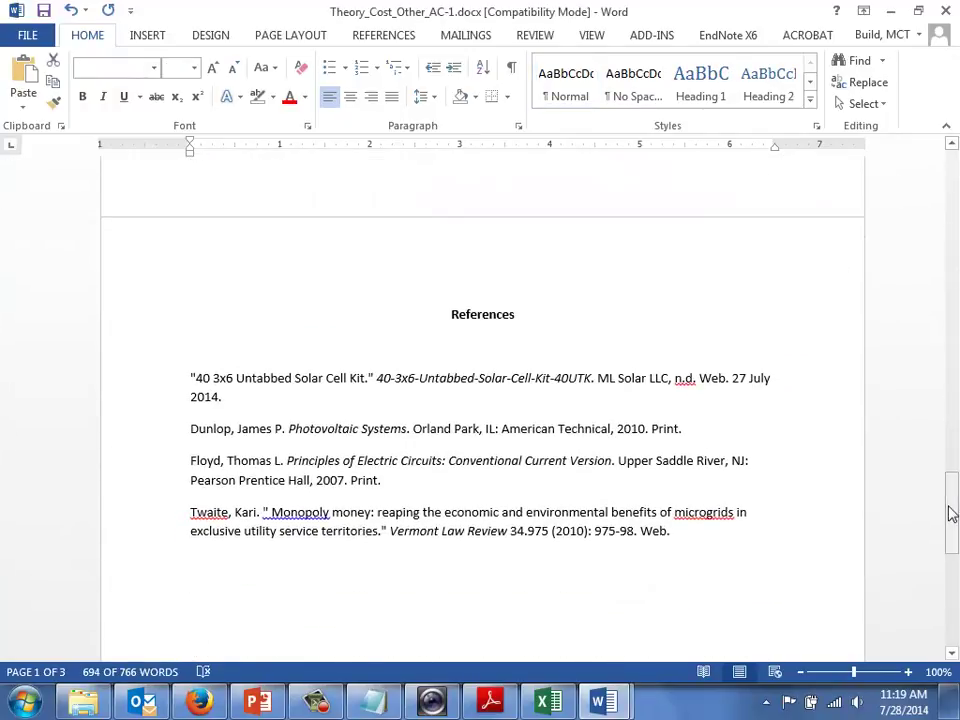
{"action": "left_click_drag", "start_coordinate": [680, 539], "coordinate": [173, 381]}
{"action": "key", "text": "ctrl+c"}
Step: Paste the copied references into Narrative_140725.docx after the 2011 "Innovative business models" entry, above the final "References" heading
{"action": "key", "text": "alt+Tab"}
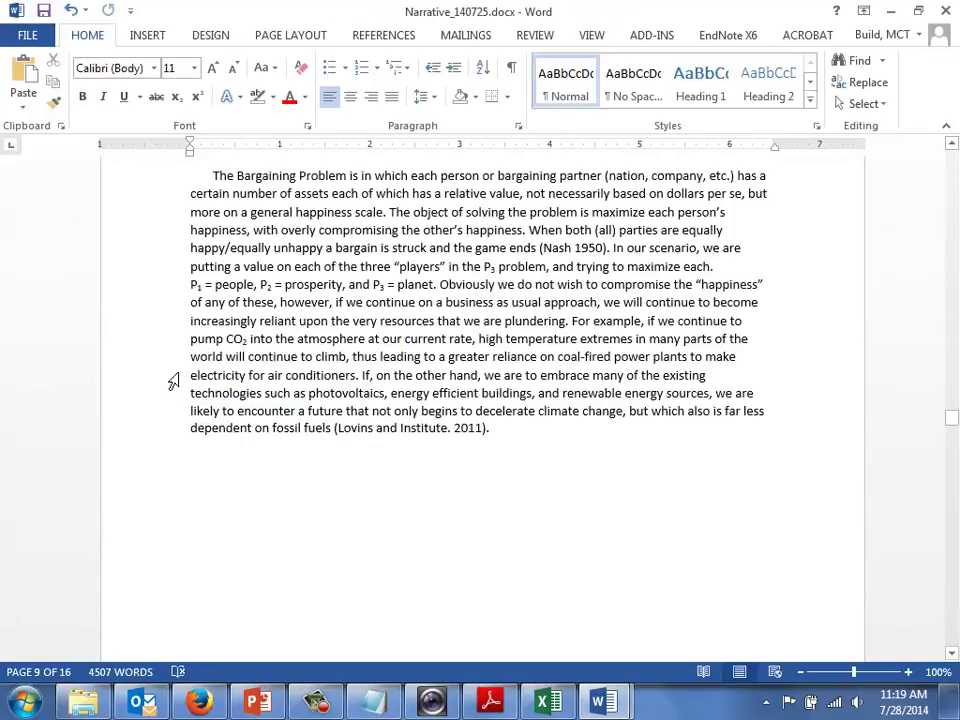
{"action": "left_click_drag", "start_coordinate": [951, 419], "coordinate": [952, 617]}
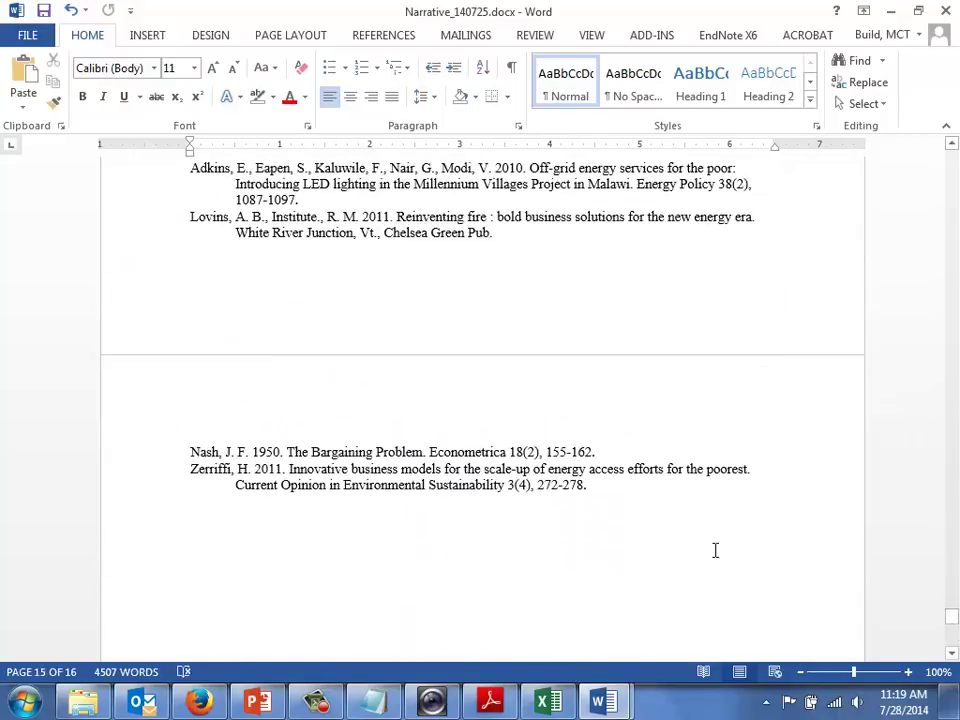
{"action": "key", "text": "ctrl+a"}
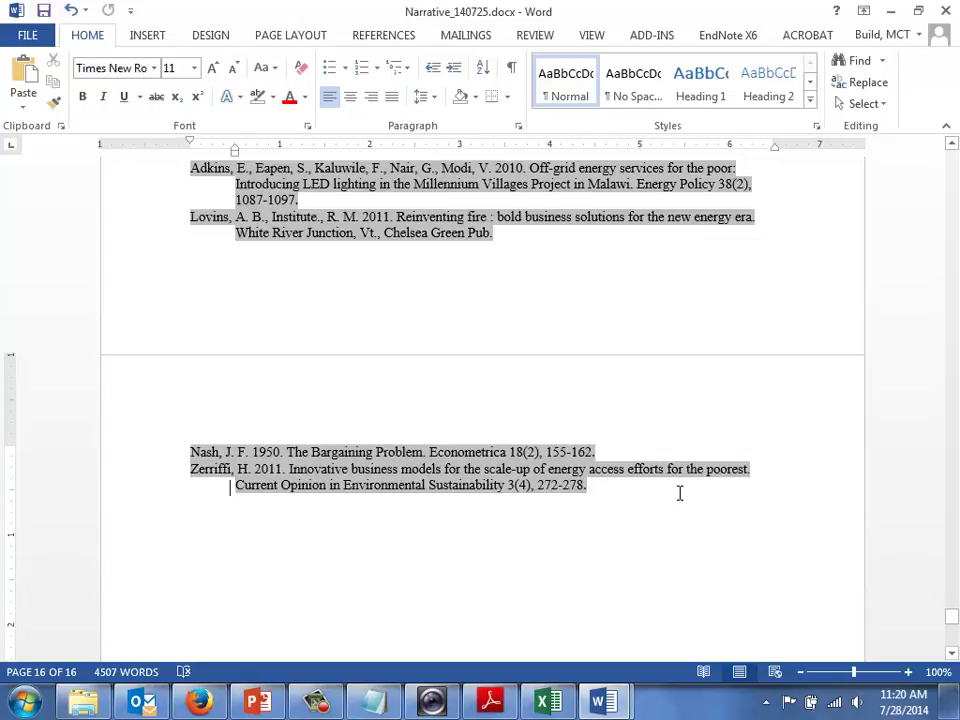
{"action": "left_click", "coordinate": [679, 493]}
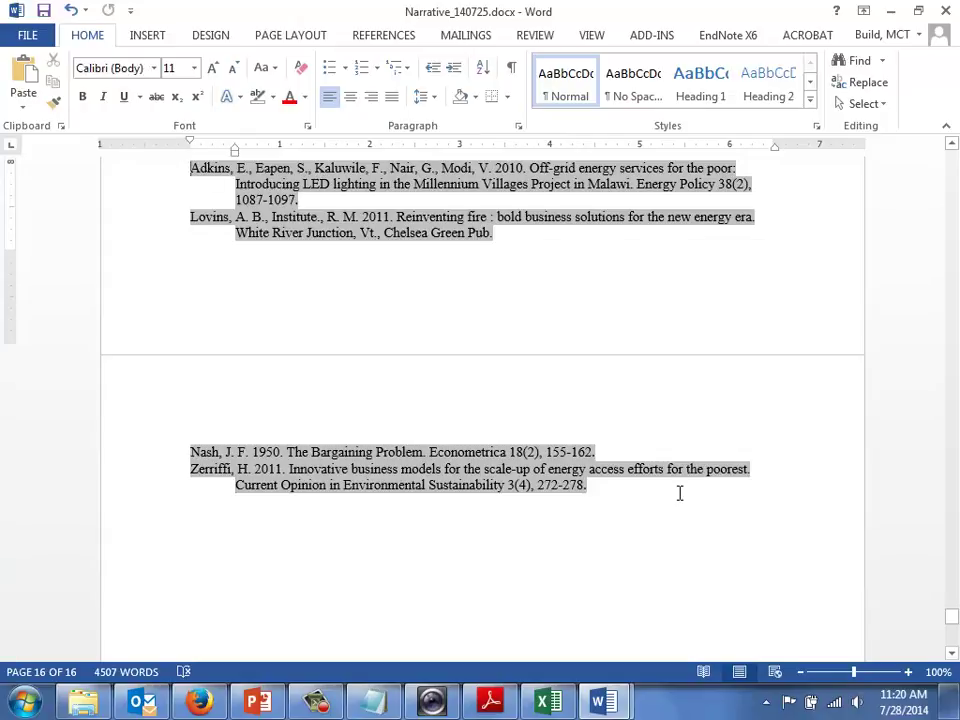
{"action": "scroll", "coordinate": [679, 493], "scroll_direction": "up", "scroll_amount": 3}
{"action": "scroll", "coordinate": [679, 493], "scroll_direction": "up", "scroll_amount": 1}
{"action": "key", "text": "Down"}
{"action": "key", "text": "Down"}
{"action": "key", "text": "ctrl+v"}
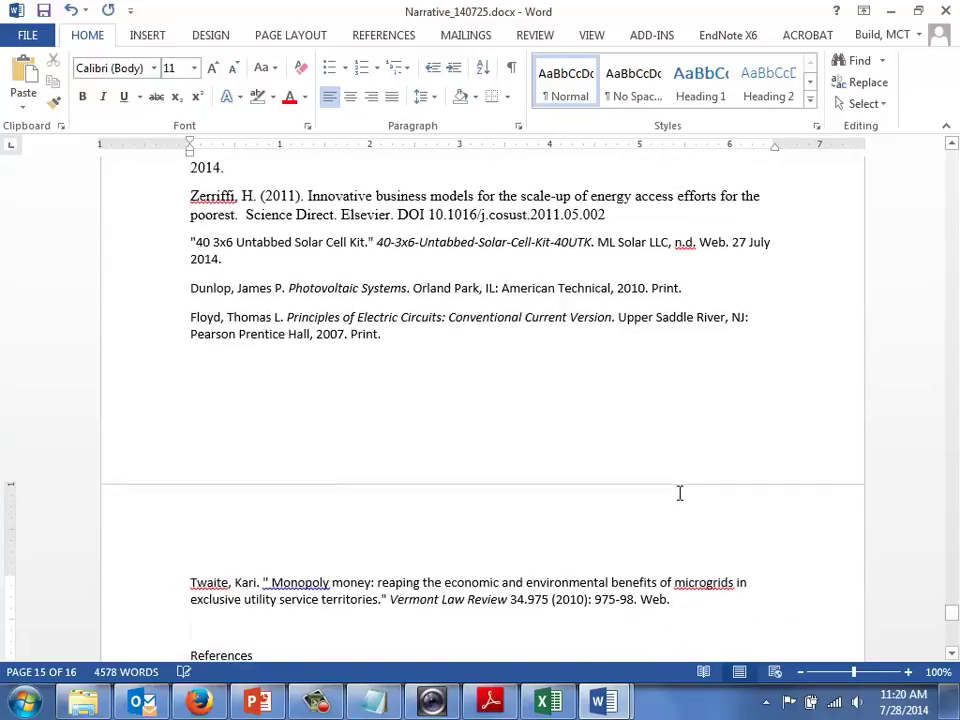
Step: Insert "MLSolar 2014" in front of the pasted "40 3x6 Untabbed Solar Cell Kit" reference
{"action": "left_click", "coordinate": [190, 242]}
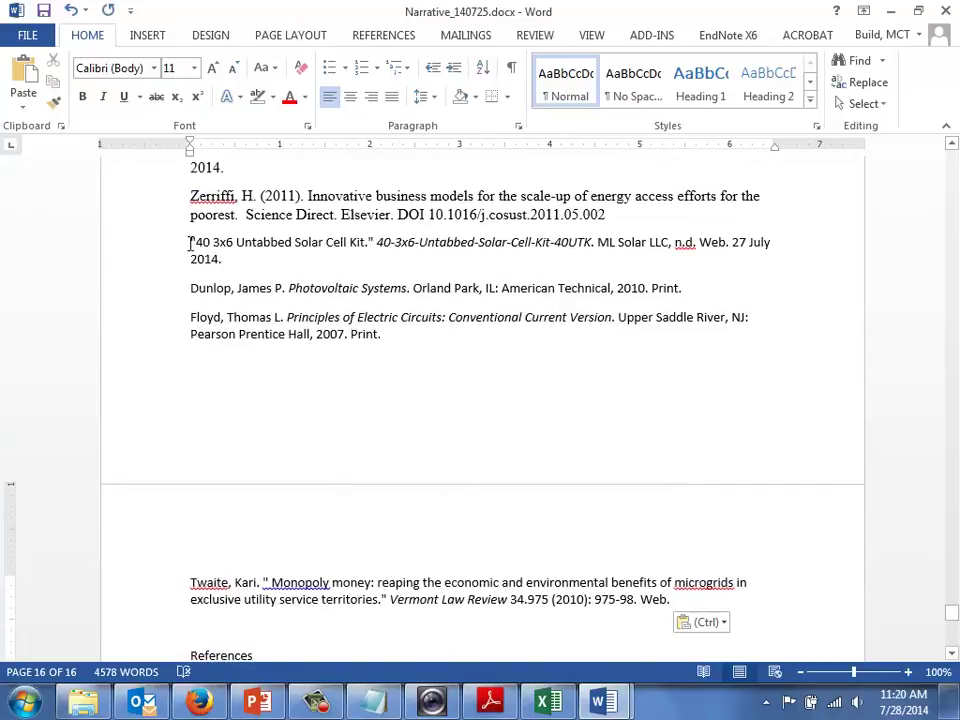
{"action": "type", "text": "MLSolar"}
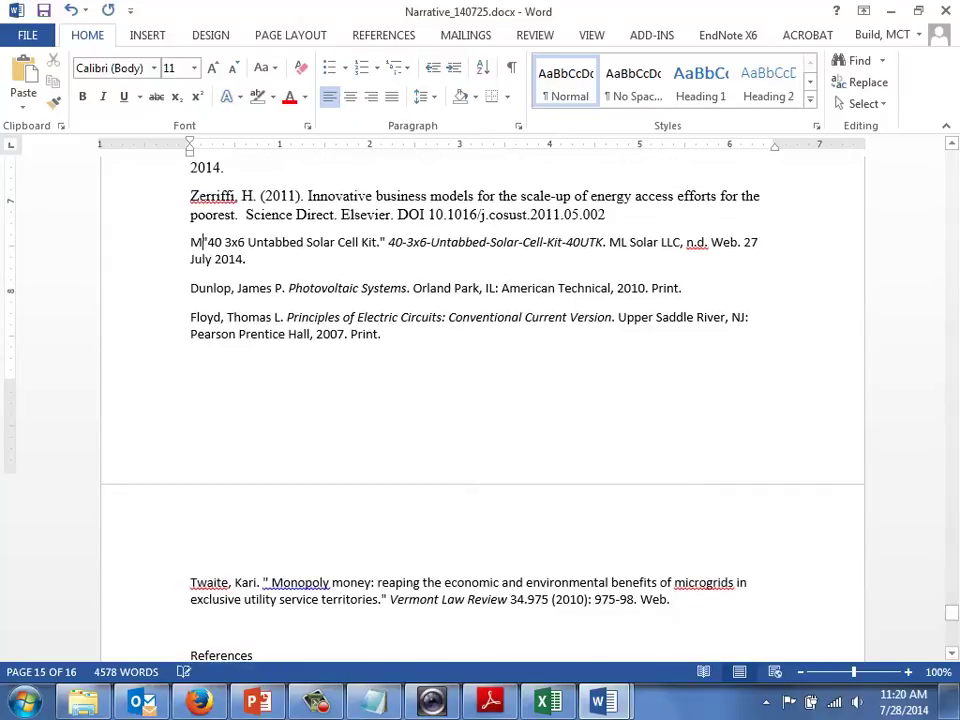
{"action": "type", "text": " 2"}
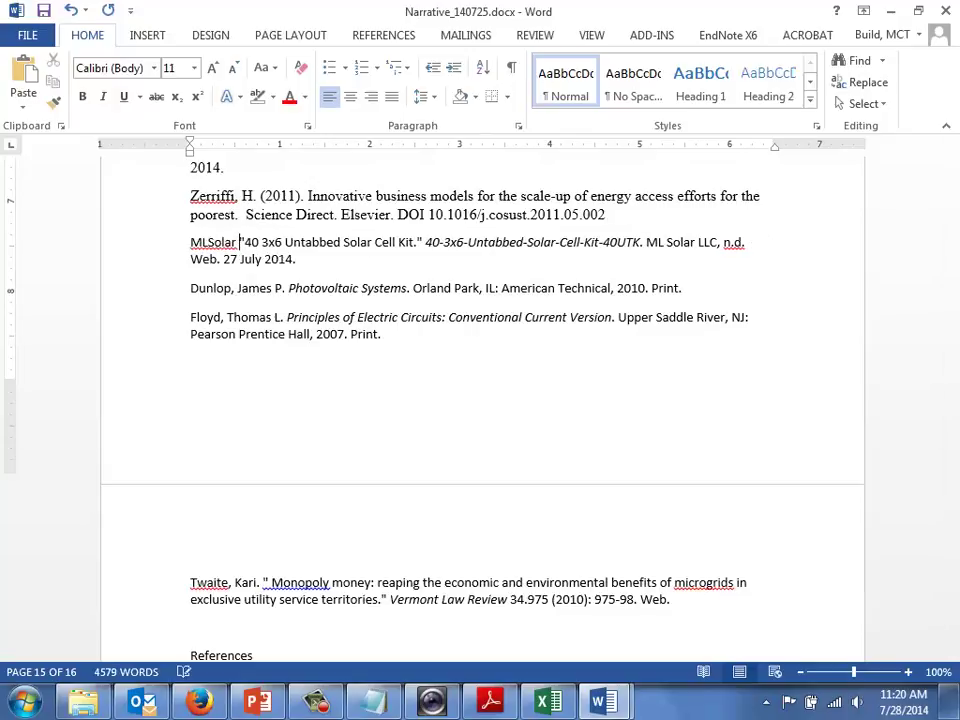
{"action": "type", "text": "014"}
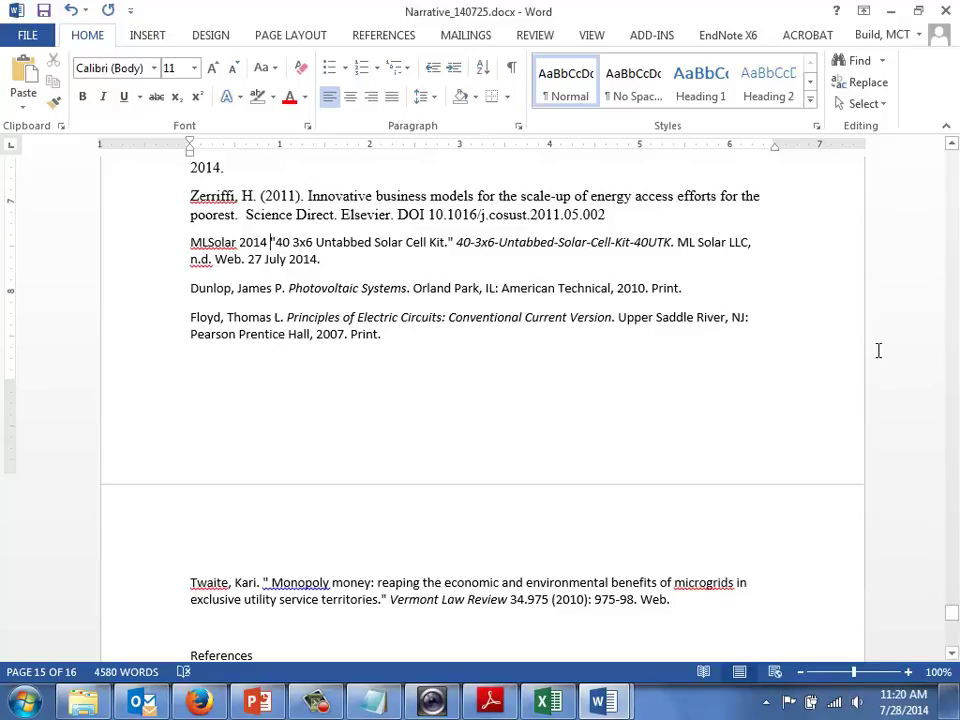
Step: Go back to the narrative's battery comparison table and open Concepts.pptx from the 10 Oct EPA P3 folder
{"action": "left_click_drag", "start_coordinate": [949, 622], "coordinate": [951, 377]}
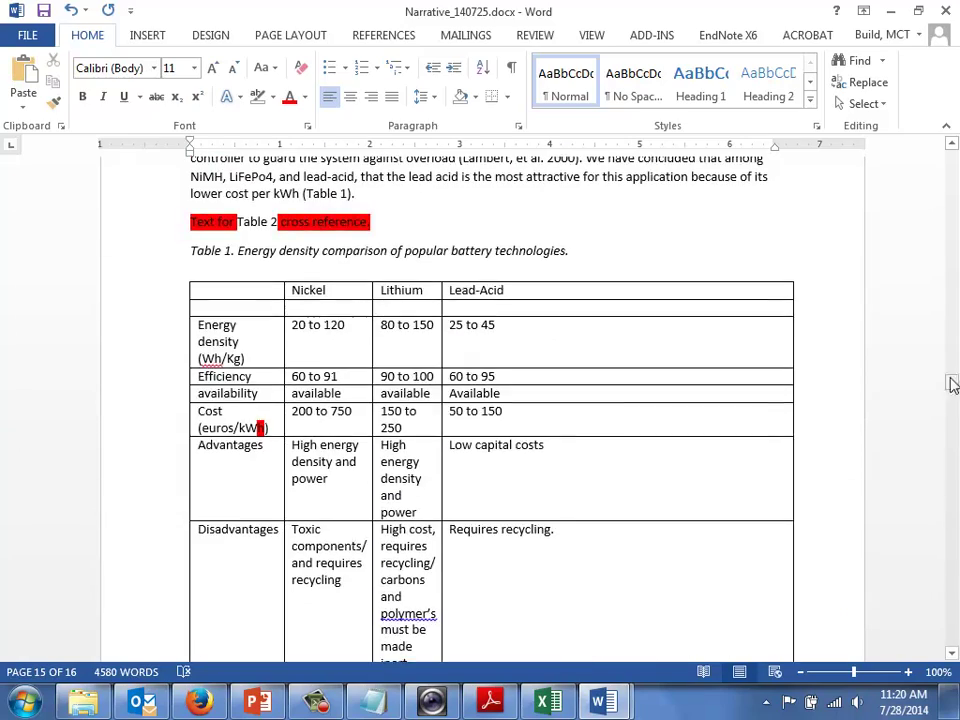
{"action": "left_click", "coordinate": [88, 704]}
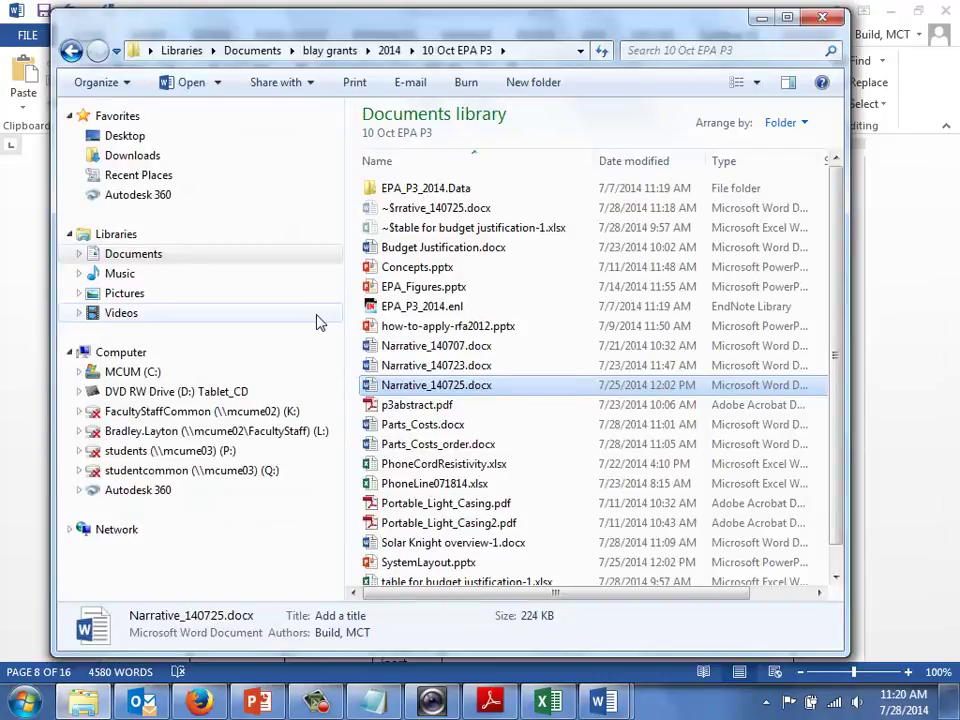
{"action": "double_click", "coordinate": [386, 272]}
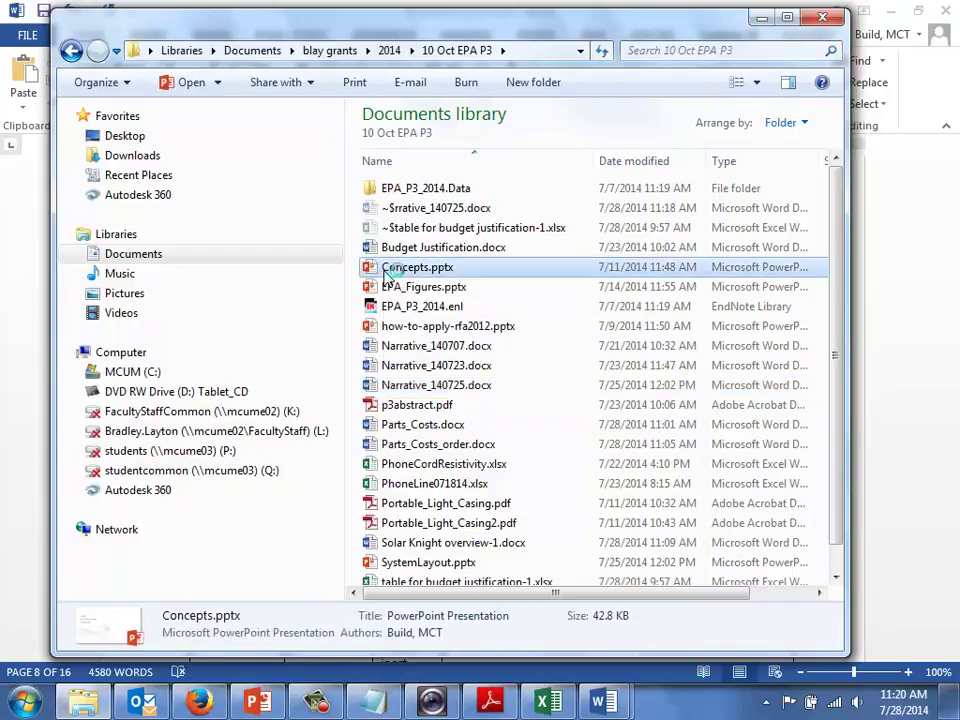
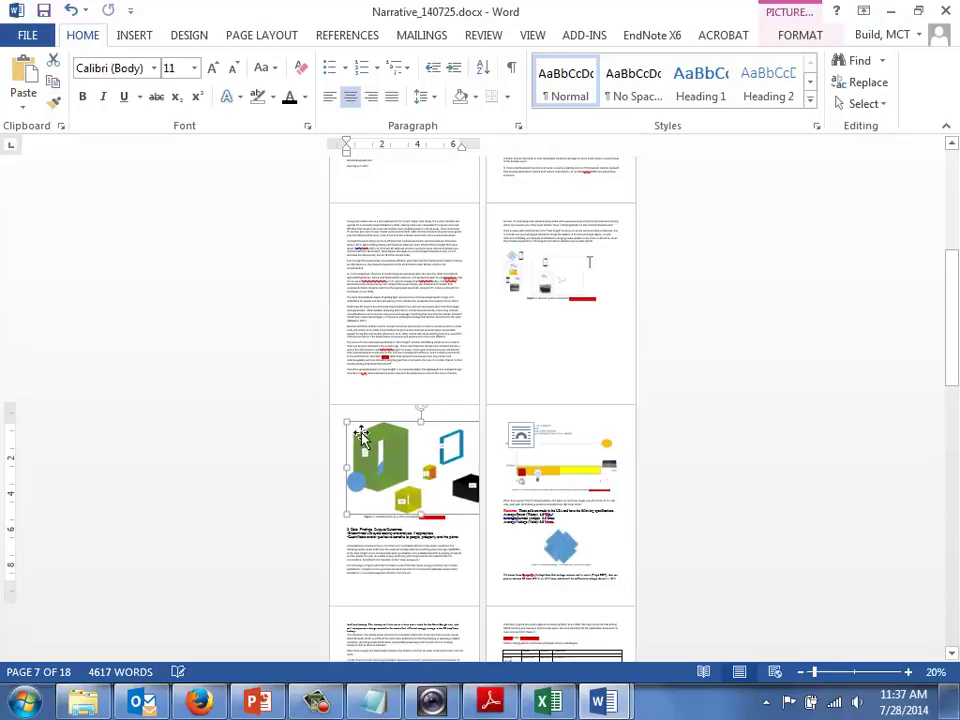
Step: Shrink the exploded-view packaging picture so that it fits beneath the overall system schematic on page 6
{"action": "left_click_drag", "start_coordinate": [346, 421], "coordinate": [556, 345]}
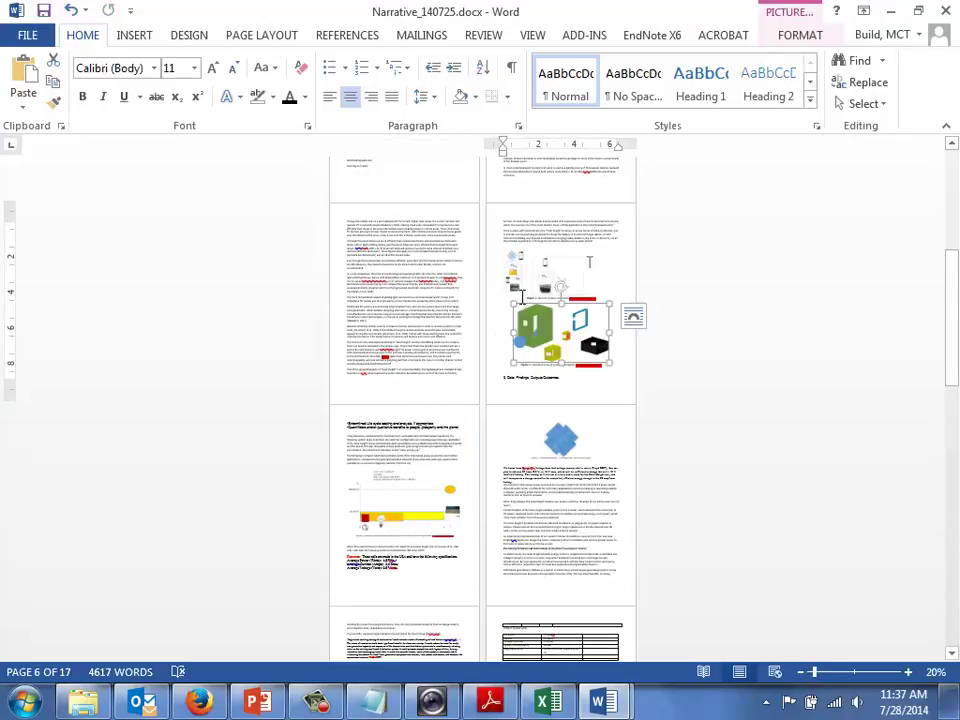
{"action": "left_click_drag", "start_coordinate": [511, 299], "coordinate": [524, 312]}
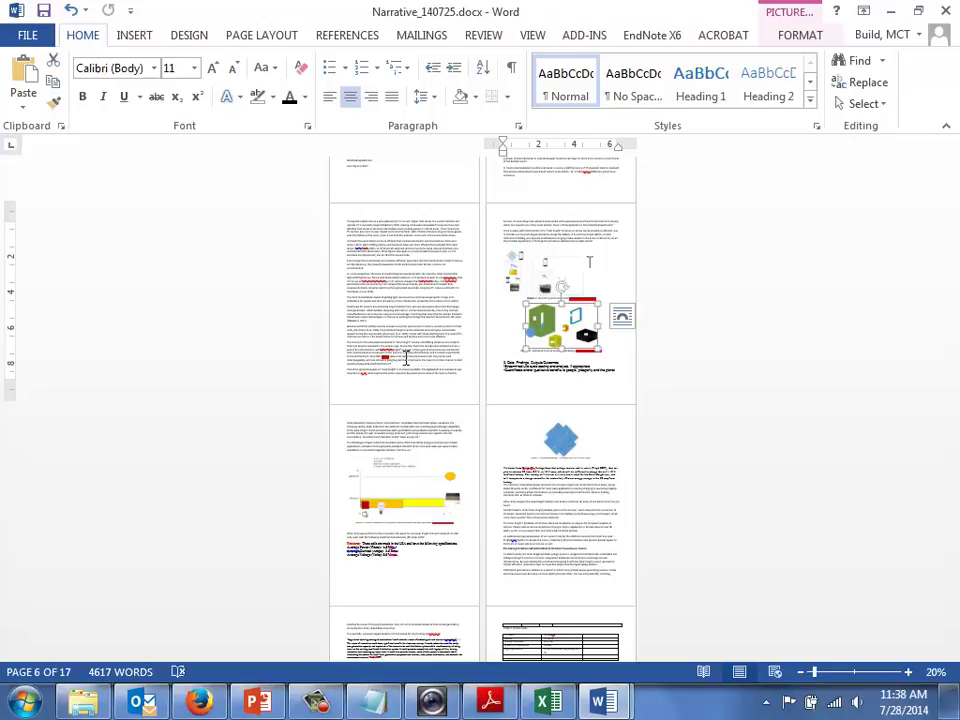
Step: Examine the system schematic and the exploded-view figure with their captions at 110% zoom
{"action": "left_click", "coordinate": [908, 672]}
{"action": "left_click", "coordinate": [908, 672]}
{"action": "left_click", "coordinate": [908, 672]}
{"action": "left_click", "coordinate": [908, 672]}
{"action": "left_click", "coordinate": [908, 672]}
{"action": "left_click", "coordinate": [908, 672]}
{"action": "left_click", "coordinate": [908, 672]}
{"action": "left_click", "coordinate": [908, 672]}
{"action": "left_click", "coordinate": [908, 672]}
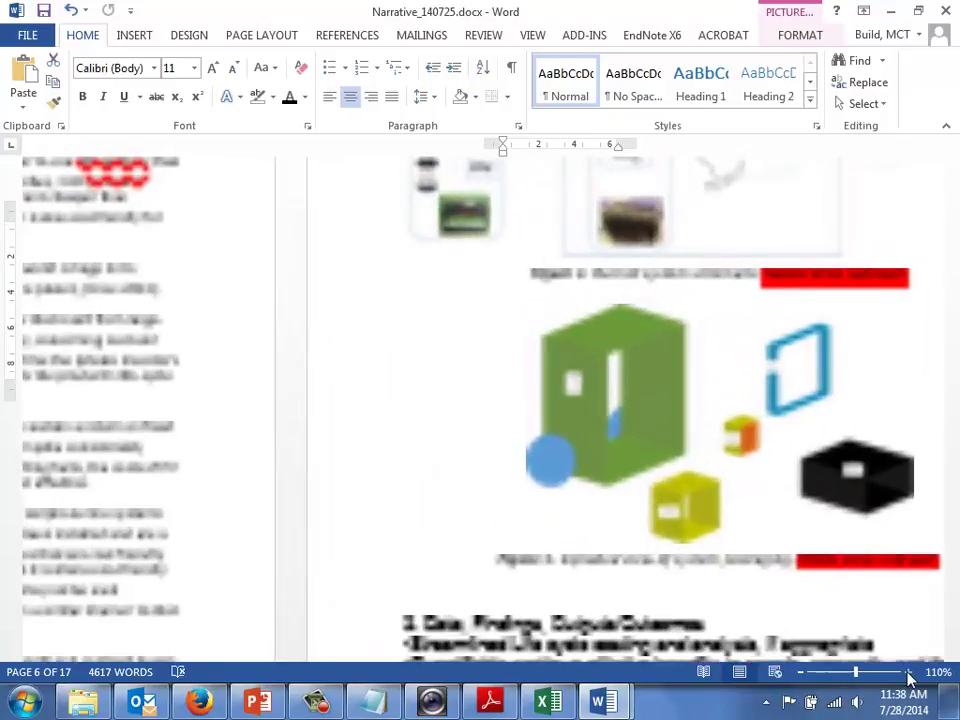
{"action": "left_click", "coordinate": [818, 389]}
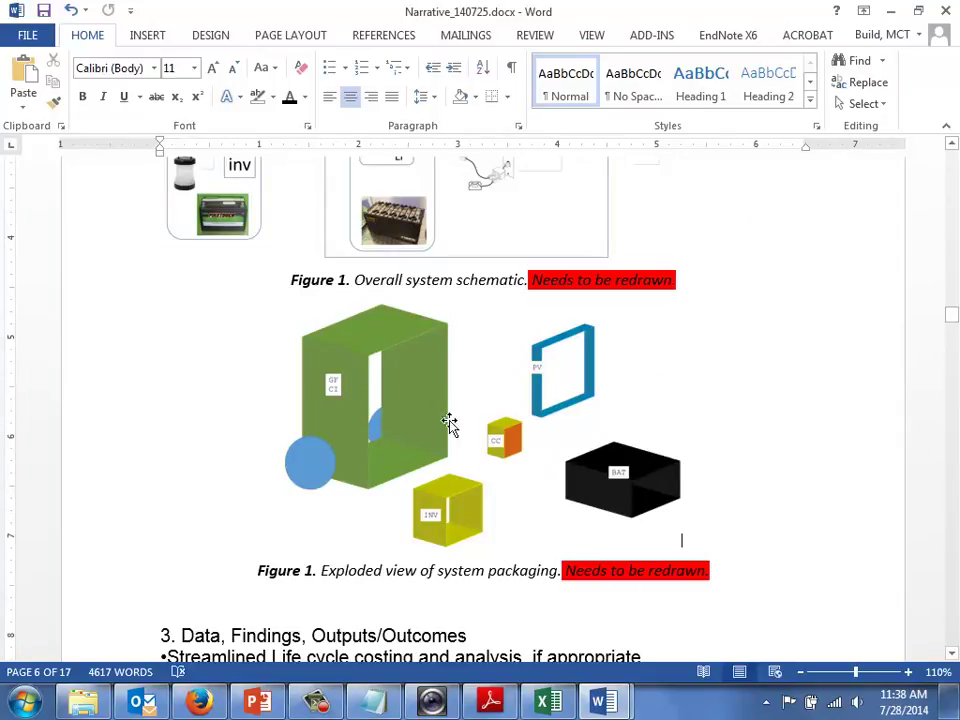
{"action": "mouse_move", "coordinate": [952, 316]}
{"action": "left_mouse_down"}
{"action": "mouse_move", "coordinate": [952, 297]}
{"action": "mouse_move", "coordinate": [952, 314]}
{"action": "left_mouse_up"}
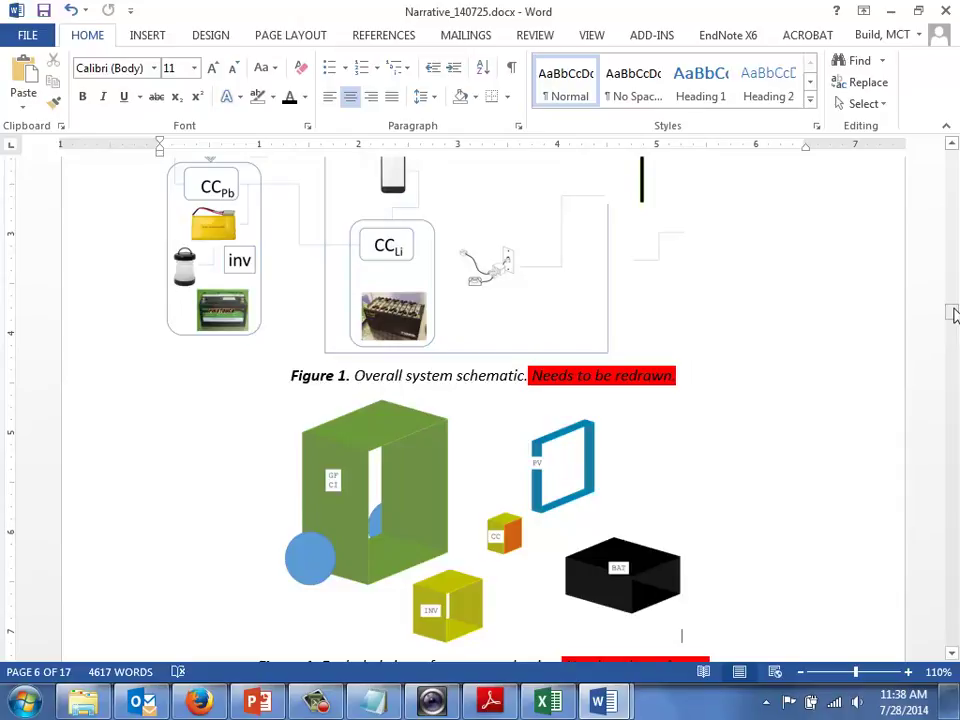
Step: Switch to Firefox, reload the EPA P3 grant files forum and open the "Buget" discussion
{"action": "key", "text": "alt+Tab"}
{"action": "key", "text": "alt+Tab"}
{"action": "key", "text": "alt+Tab"}
{"action": "key", "text": "alt+Tab"}
{"action": "key", "text": "alt+Tab"}
{"action": "key", "text": "alt+Tab"}
{"action": "key", "text": "F5"}
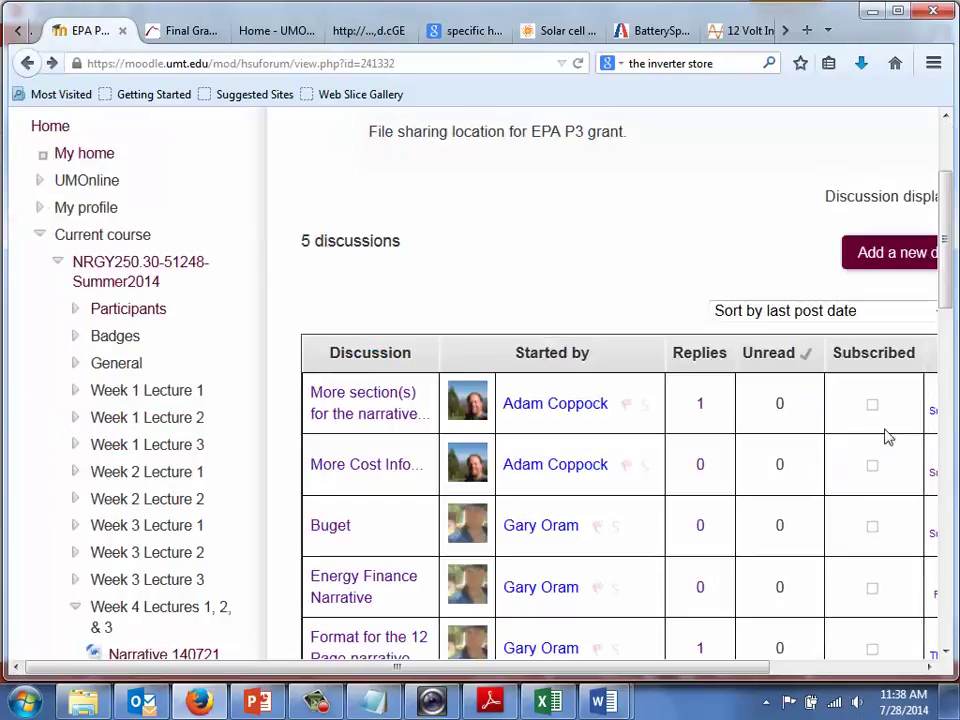
{"action": "left_click_drag", "start_coordinate": [943, 232], "coordinate": [946, 303]}
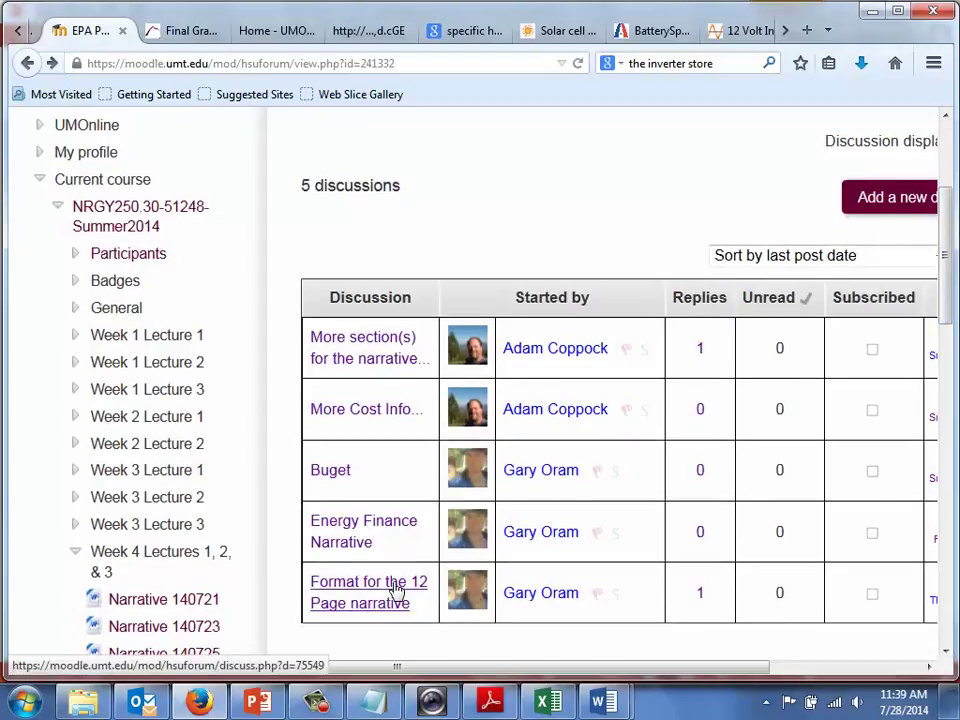
{"action": "left_click", "coordinate": [332, 472]}
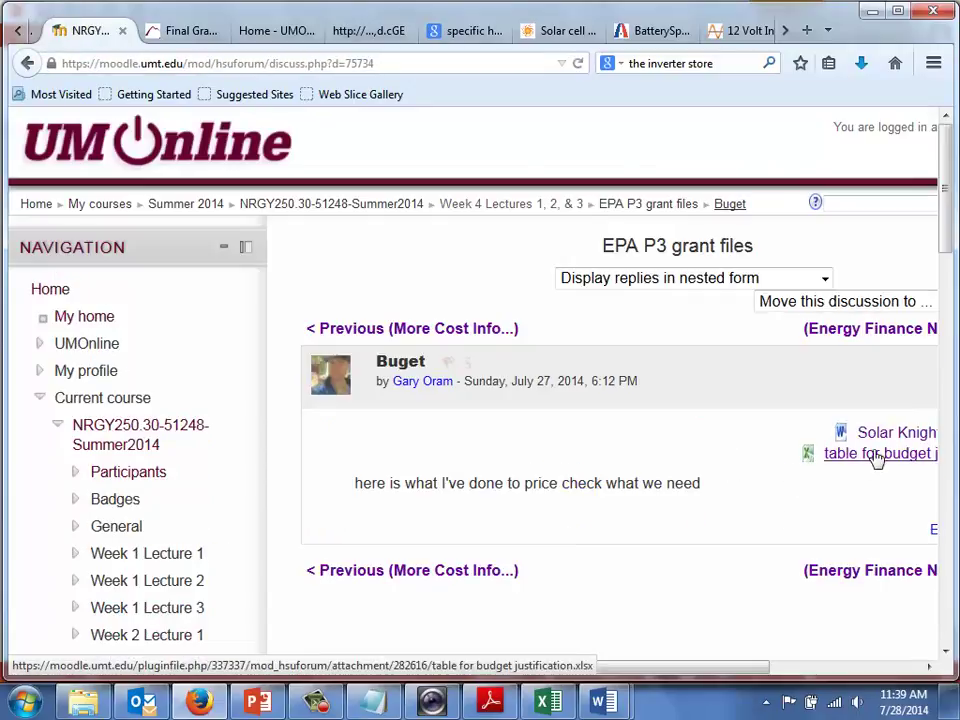
Step: Open the attached Solar Knight overview.docx in Word with editing enabled, review its component price list to the end and put the document away
{"action": "left_click", "coordinate": [895, 436]}
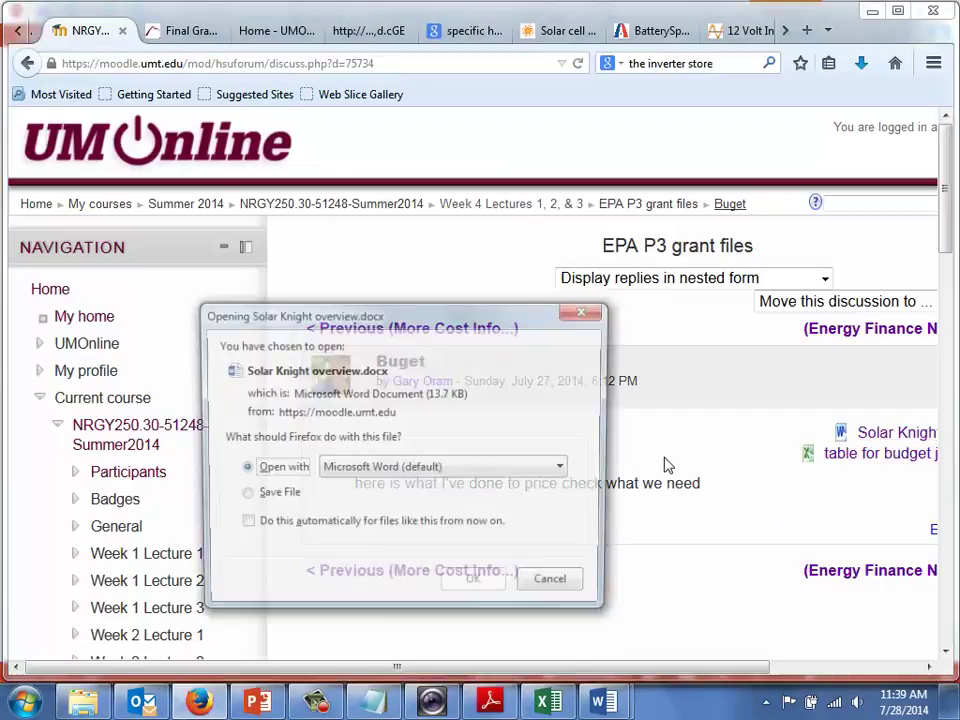
{"action": "left_click", "coordinate": [484, 584]}
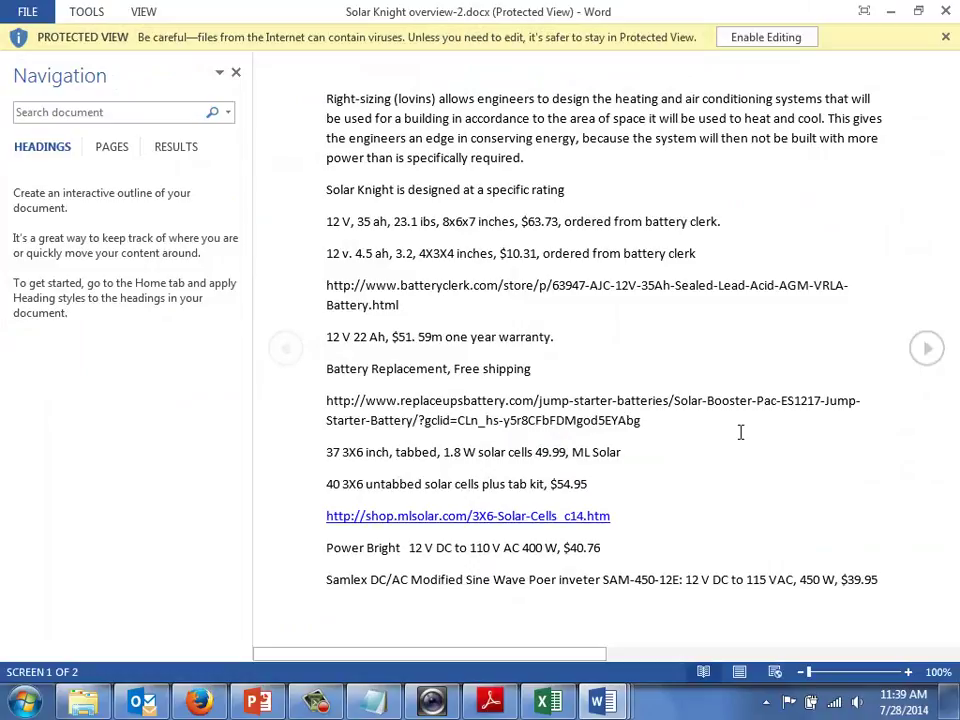
{"action": "left_click", "coordinate": [757, 38]}
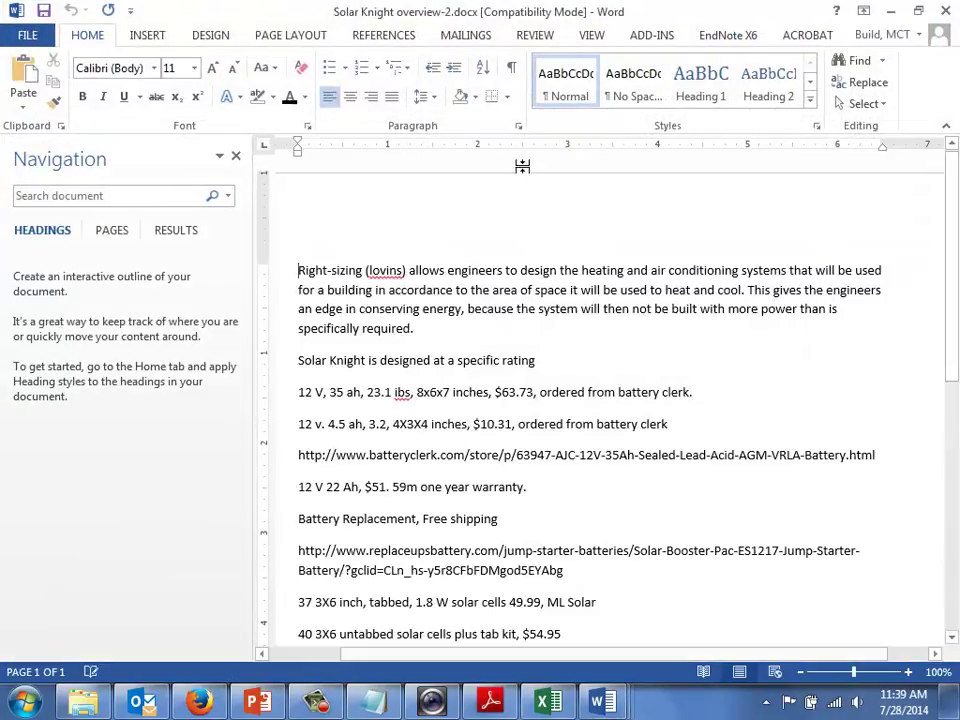
{"action": "left_click", "coordinate": [236, 156]}
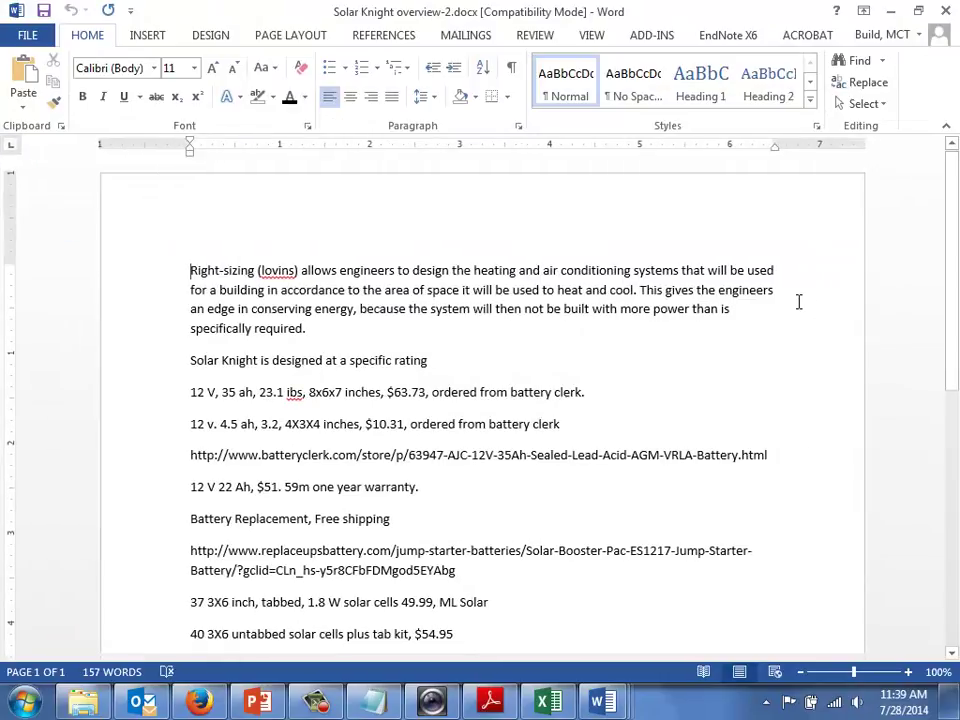
{"action": "left_click_drag", "start_coordinate": [953, 210], "coordinate": [953, 360]}
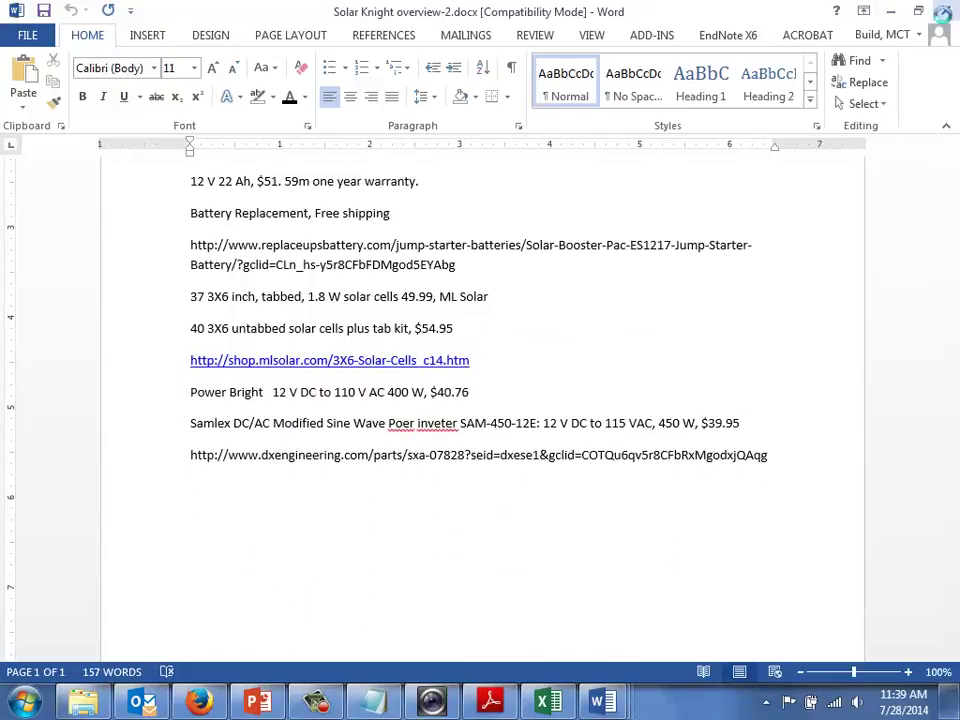
{"action": "left_click", "coordinate": [891, 11]}
Step: Return to Theory_Cost_Other_AC-1.docx and close it, saving its changes
{"action": "key", "text": "alt+Tab"}
{"action": "key", "text": "alt+Tab"}
{"action": "key", "text": "alt+Tab"}
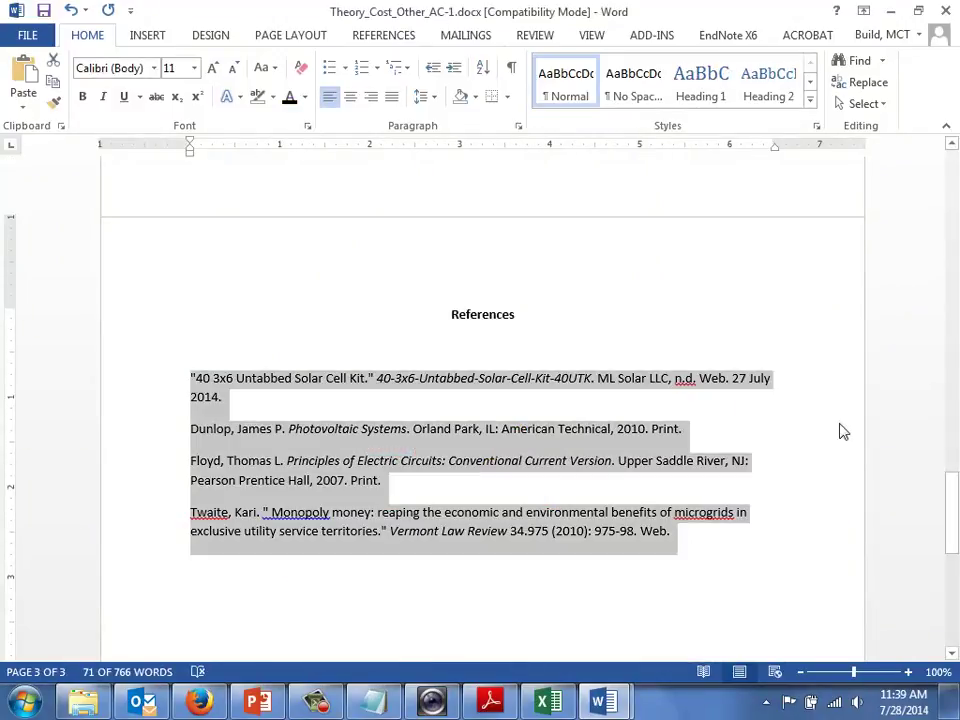
{"action": "left_click_drag", "start_coordinate": [951, 540], "coordinate": [955, 166]}
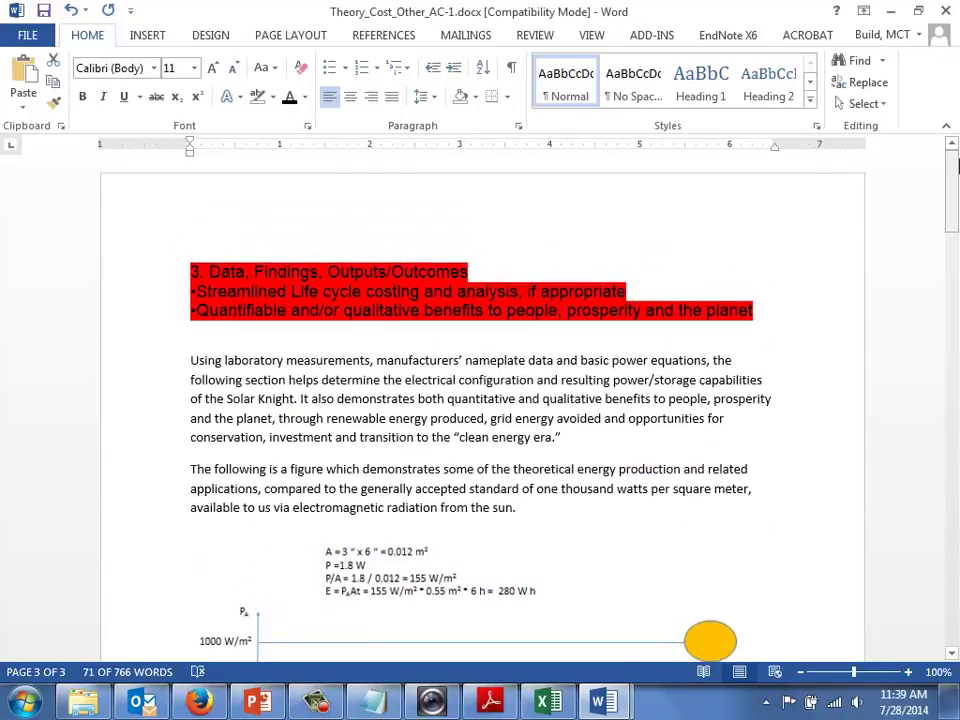
{"action": "left_click", "coordinate": [945, 10]}
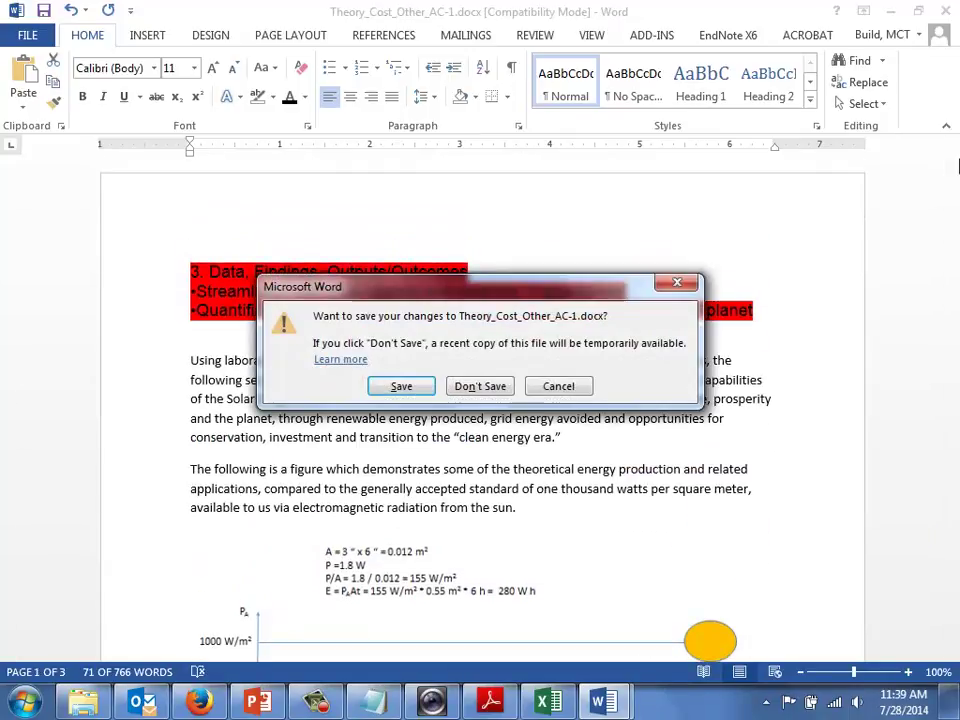
{"action": "left_click", "coordinate": [421, 390]}
Step: Dismiss the Firefox update notification
{"action": "key", "text": "alt+Tab"}
{"action": "key", "text": "Tab"}
{"action": "key", "text": "Tab"}
{"action": "key", "text": "Tab"}
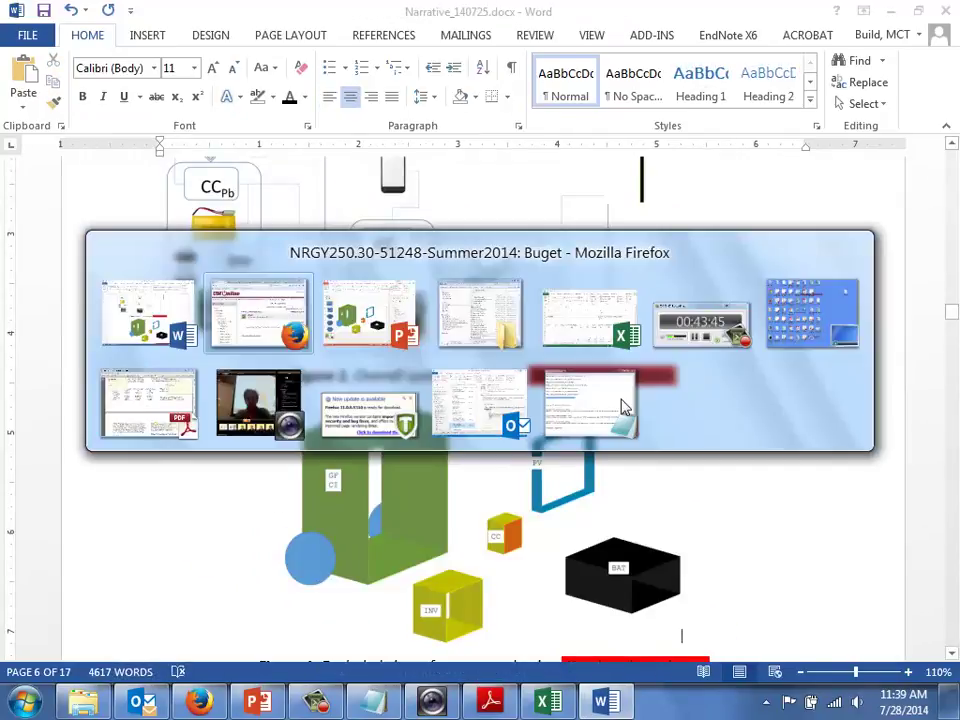
{"action": "key", "text": "Tab"}
{"action": "key", "text": "Tab"}
{"action": "key", "text": "Tab"}
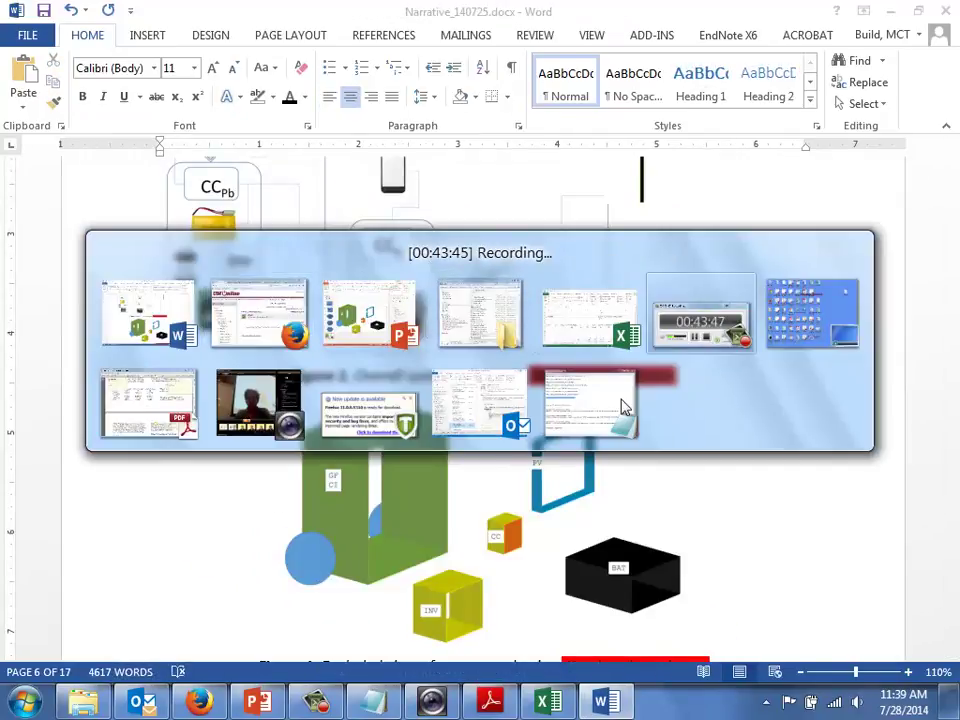
{"action": "key", "text": "Escape"}
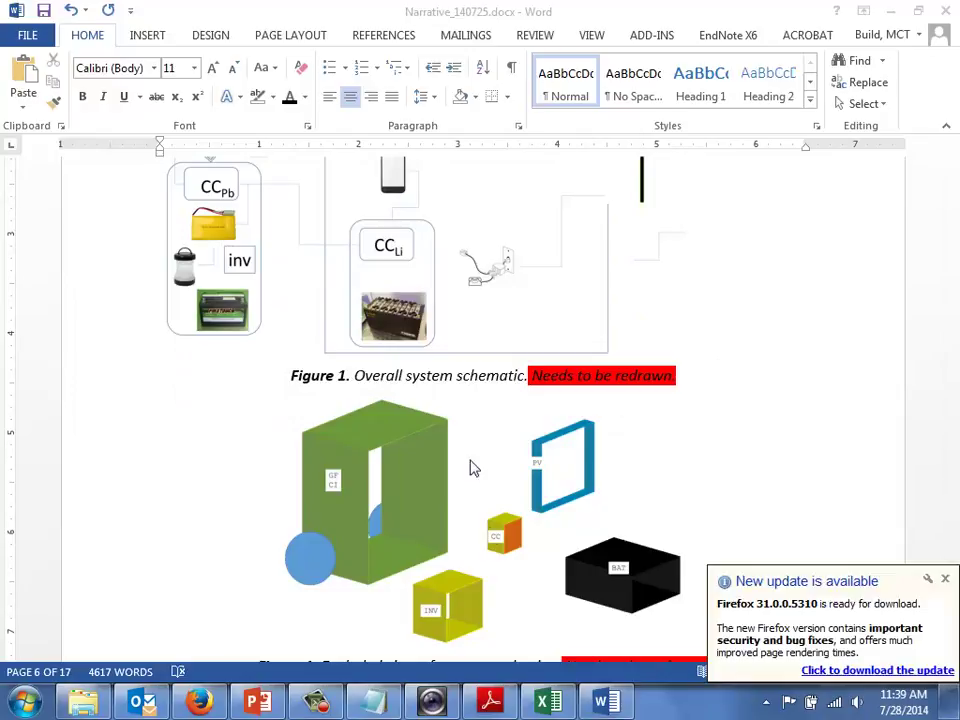
{"action": "left_click", "coordinate": [945, 581]}
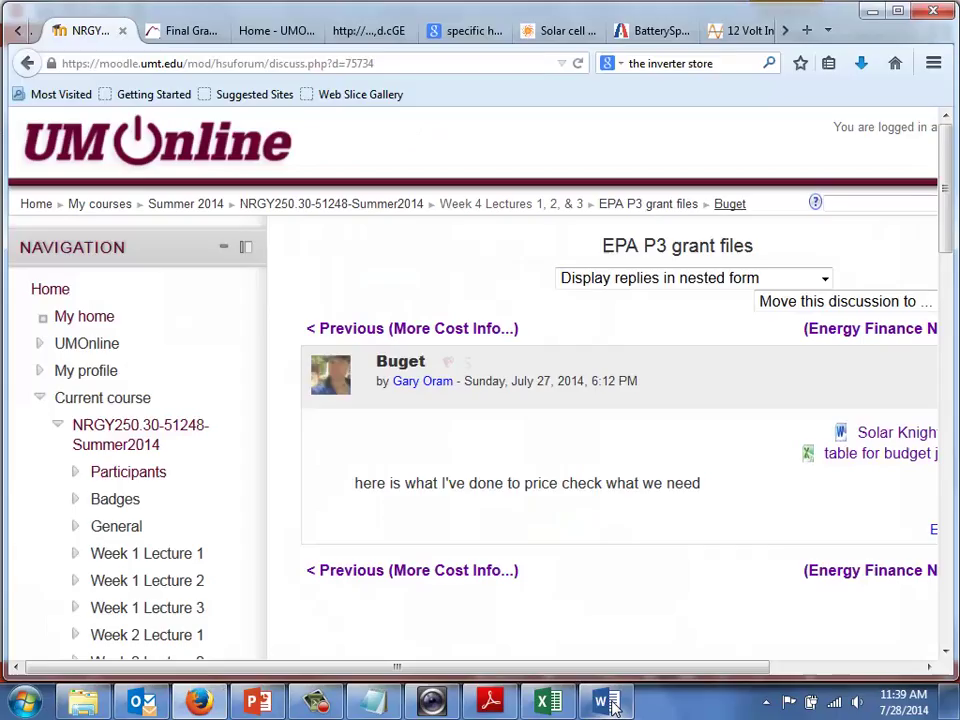
{"action": "key", "text": "alt+Tab"}
{"action": "left_click", "coordinate": [602, 702]}
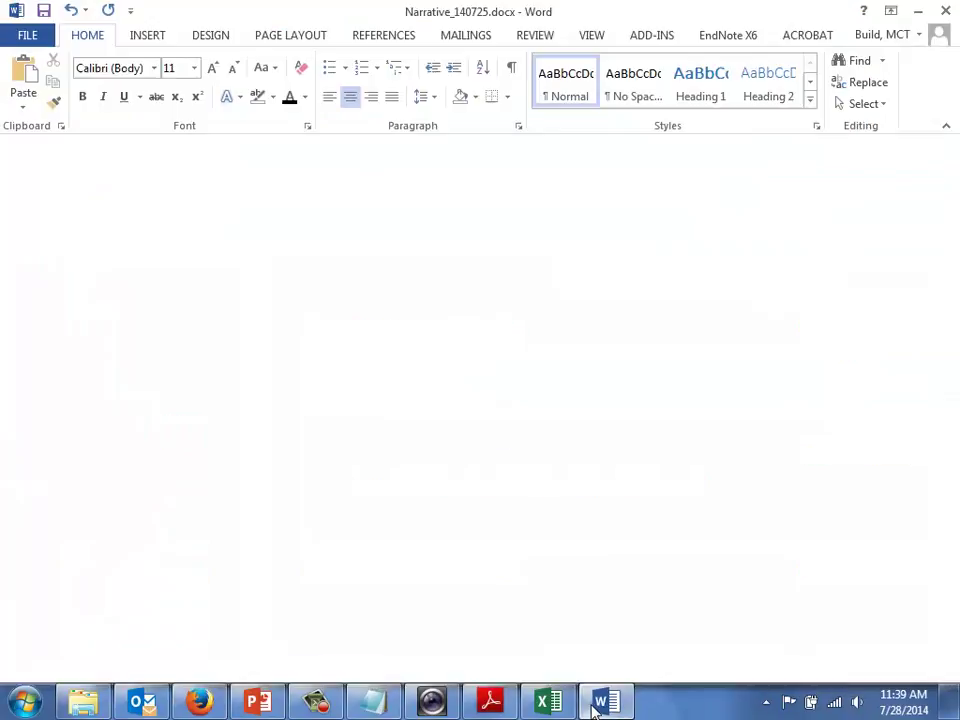
{"action": "left_click", "coordinate": [44, 40]}
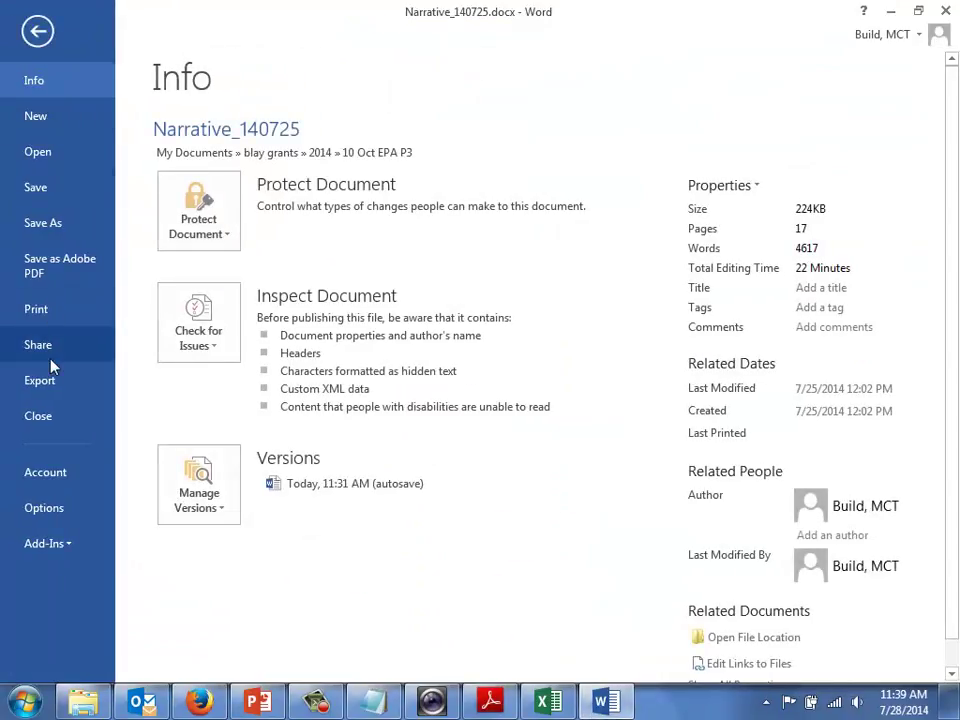
{"action": "left_click", "coordinate": [37, 151]}
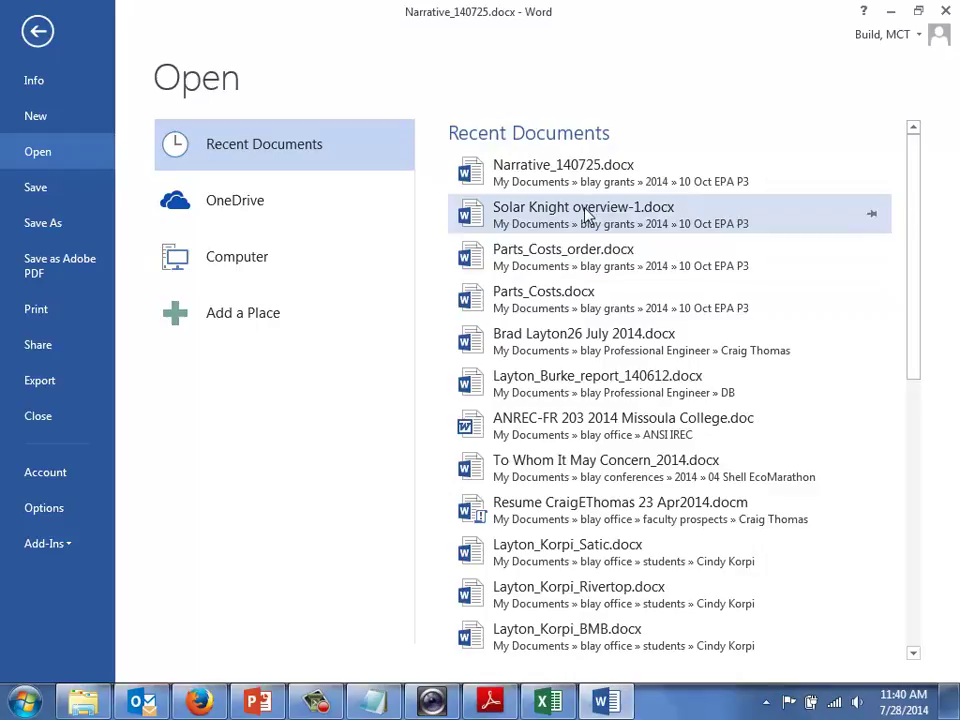
{"action": "key", "text": "Escape"}
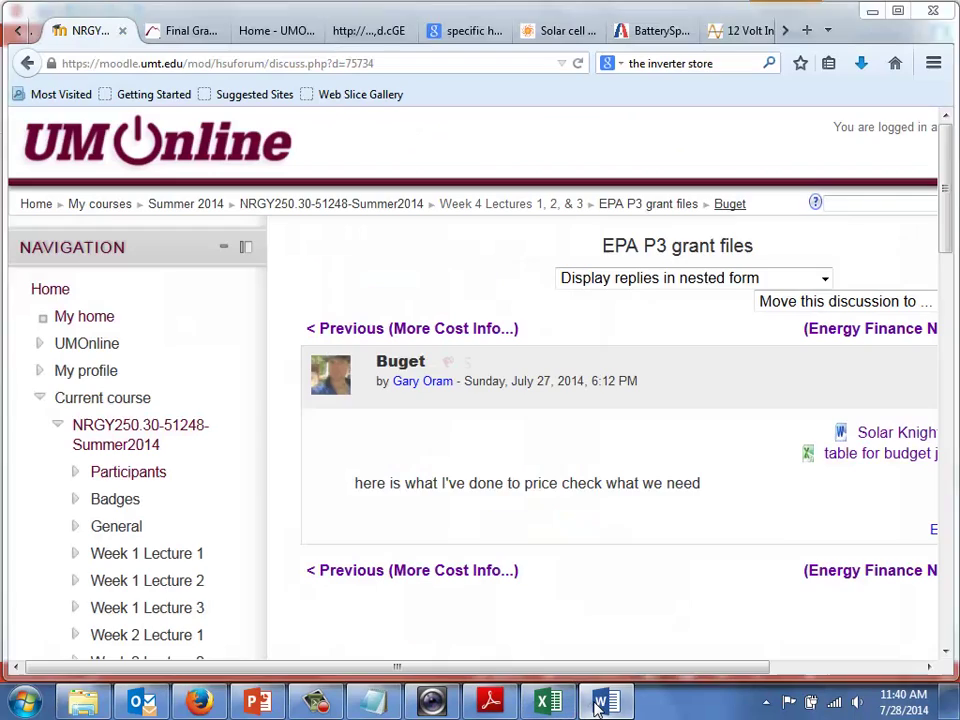
{"action": "left_click", "coordinate": [600, 704]}
{"action": "left_click", "coordinate": [600, 704]}
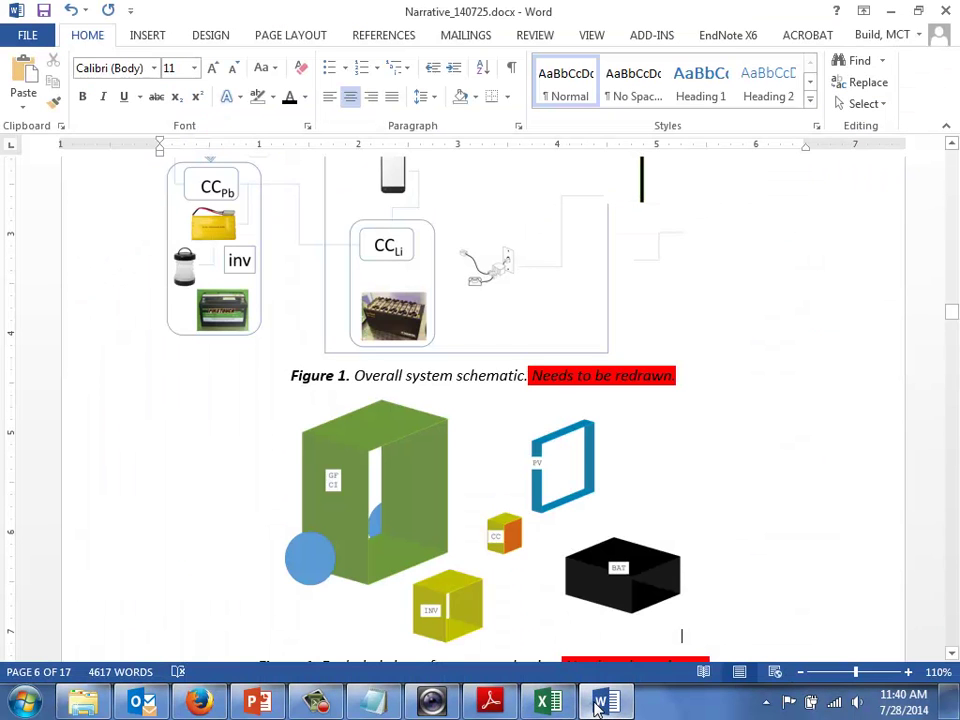
{"action": "key", "text": "alt+Tab"}
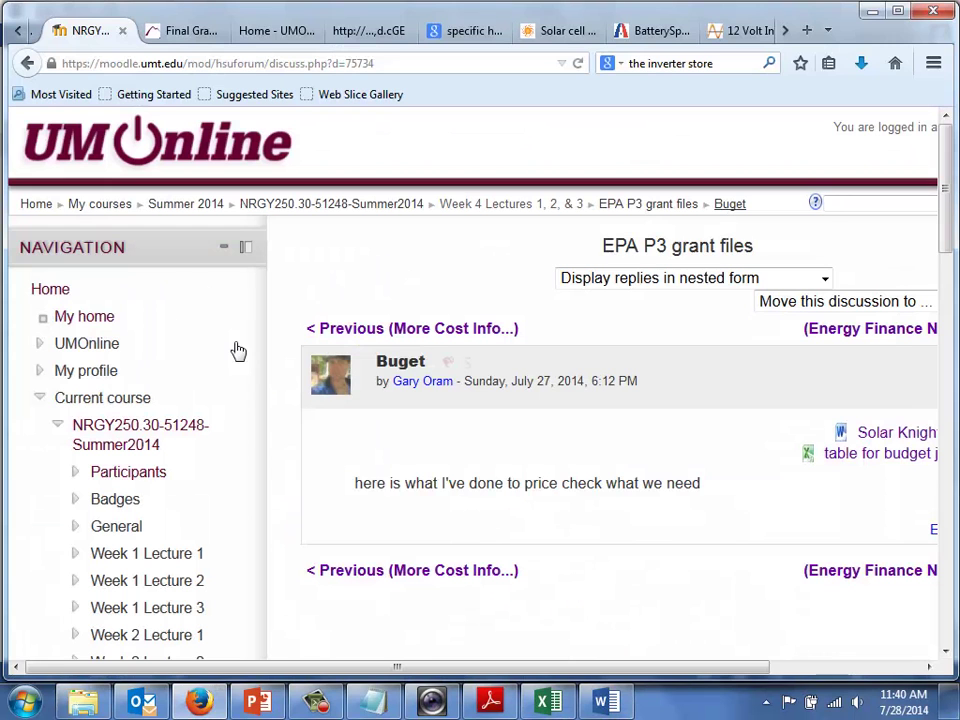
{"action": "key", "text": "alt+Tab"}
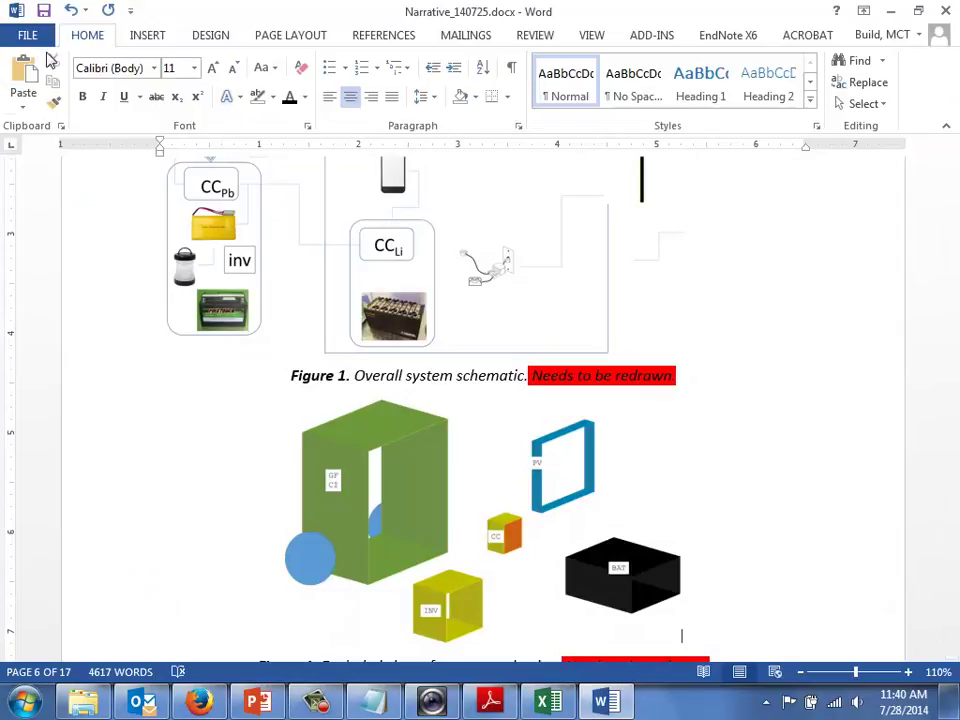
Step: Open the recent document Solar Knight overview-1.docx and go through its component price list to the end
{"action": "key", "text": "ctrl+o"}
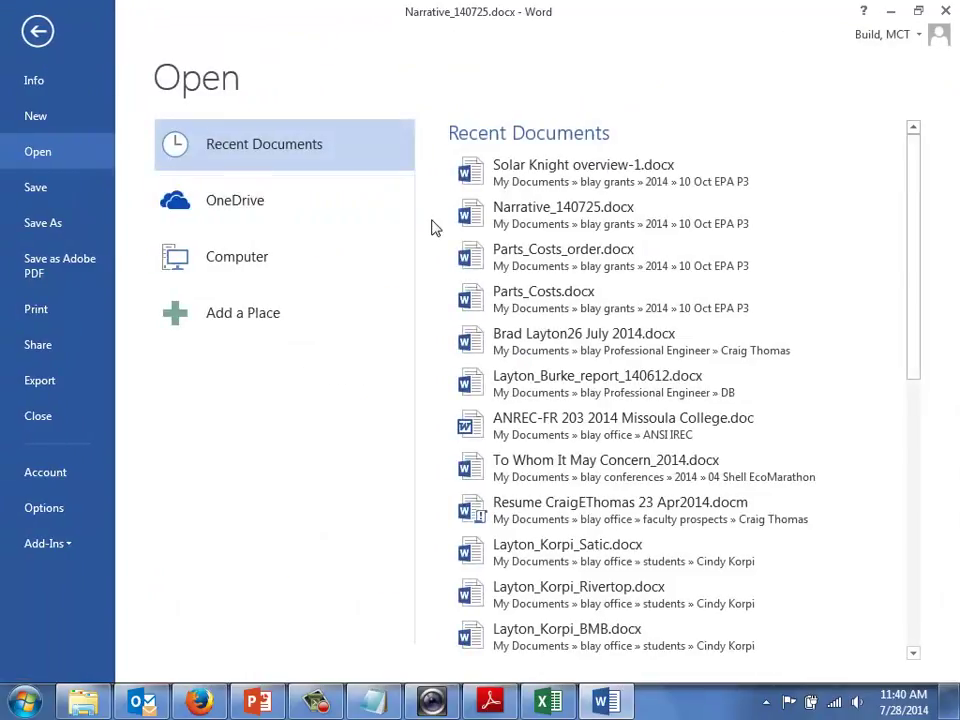
{"action": "left_click", "coordinate": [530, 206]}
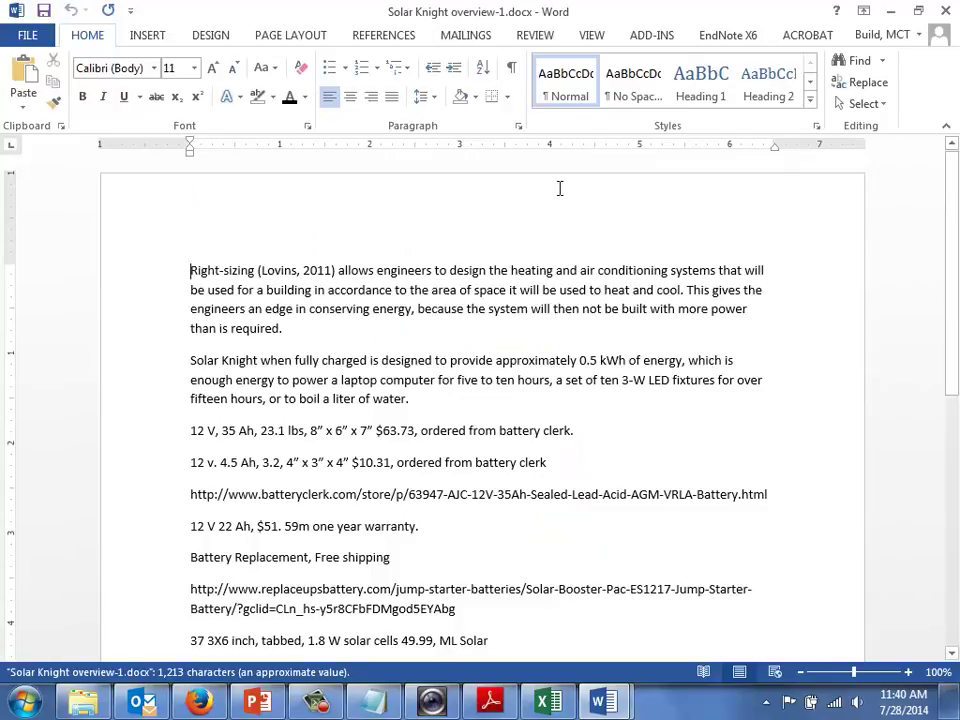
{"action": "key", "text": "Down"}
{"action": "key", "text": "Down"}
{"action": "key", "text": "Down"}
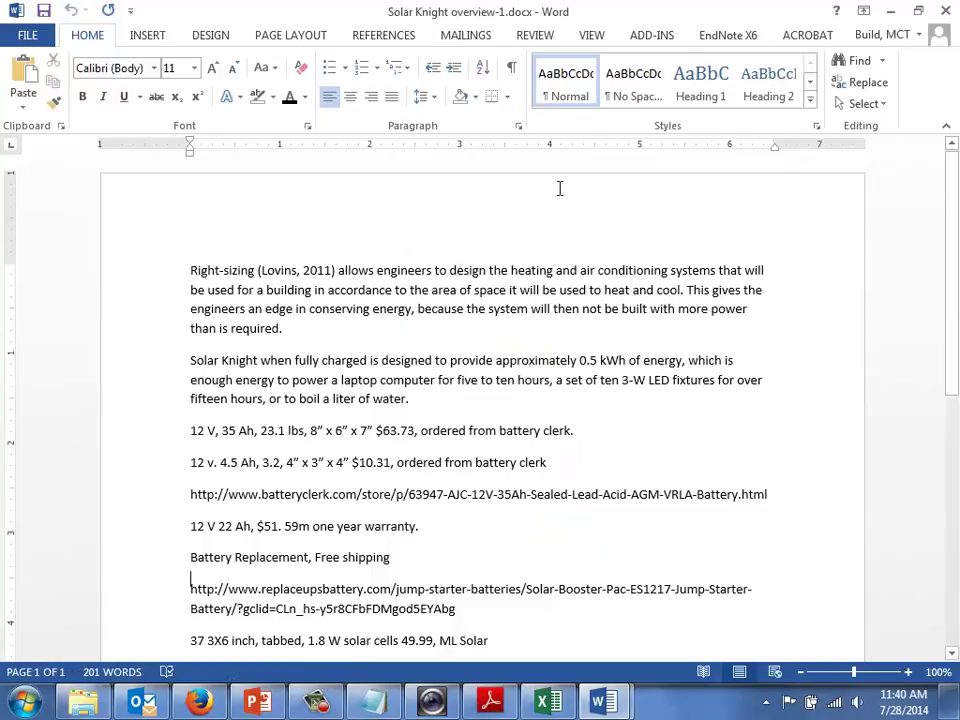
{"action": "key", "text": "Down"}
{"action": "key", "text": "Down"}
{"action": "key", "text": "Down"}
{"action": "key", "text": "Down"}
{"action": "key", "text": "Down"}
{"action": "key", "text": "Down"}
{"action": "key", "text": "Down"}
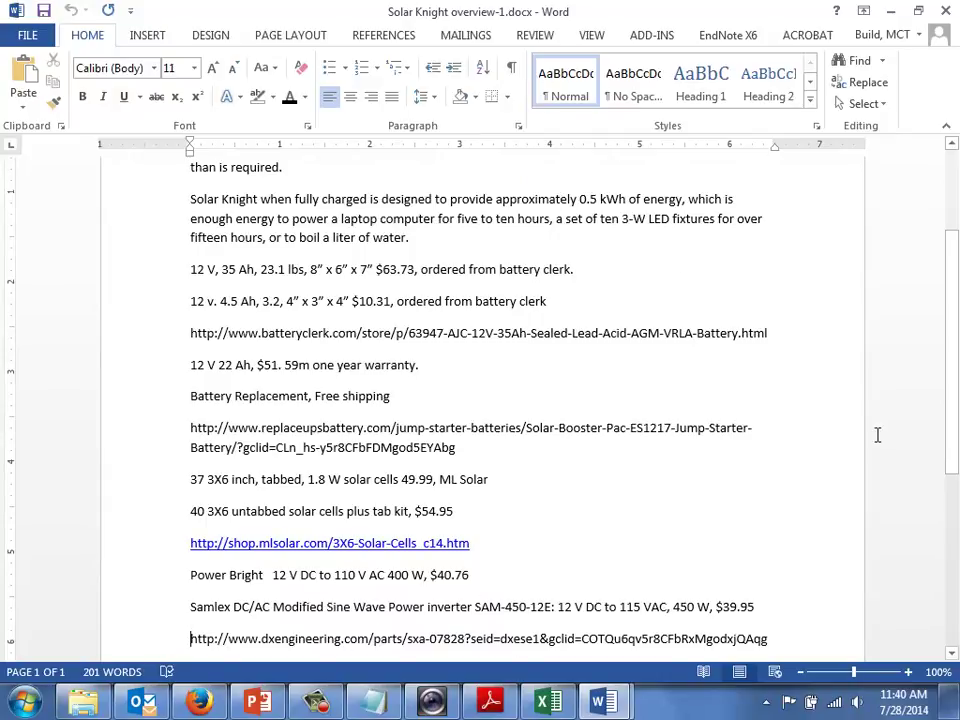
{"action": "left_click_drag", "start_coordinate": [950, 424], "coordinate": [761, 484]}
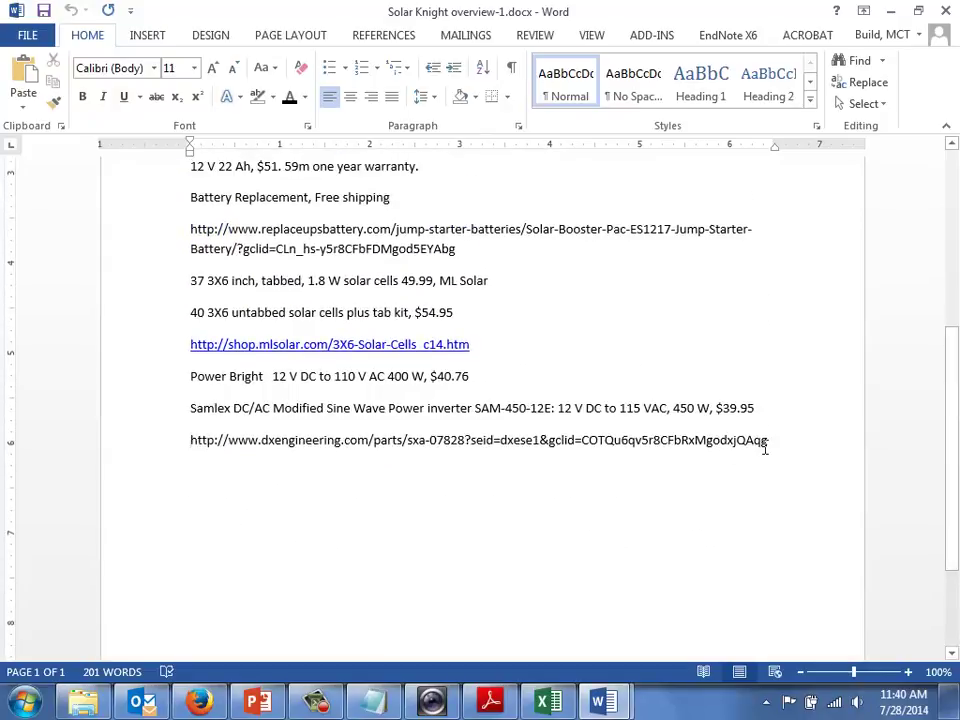
Step: Copy the dxengineering.com link from the end of the document, load it in Firefox's 12 volt inverters tab and copy the product page's address
{"action": "left_click_drag", "start_coordinate": [773, 441], "coordinate": [196, 450]}
{"action": "key", "text": "ctrl+c"}
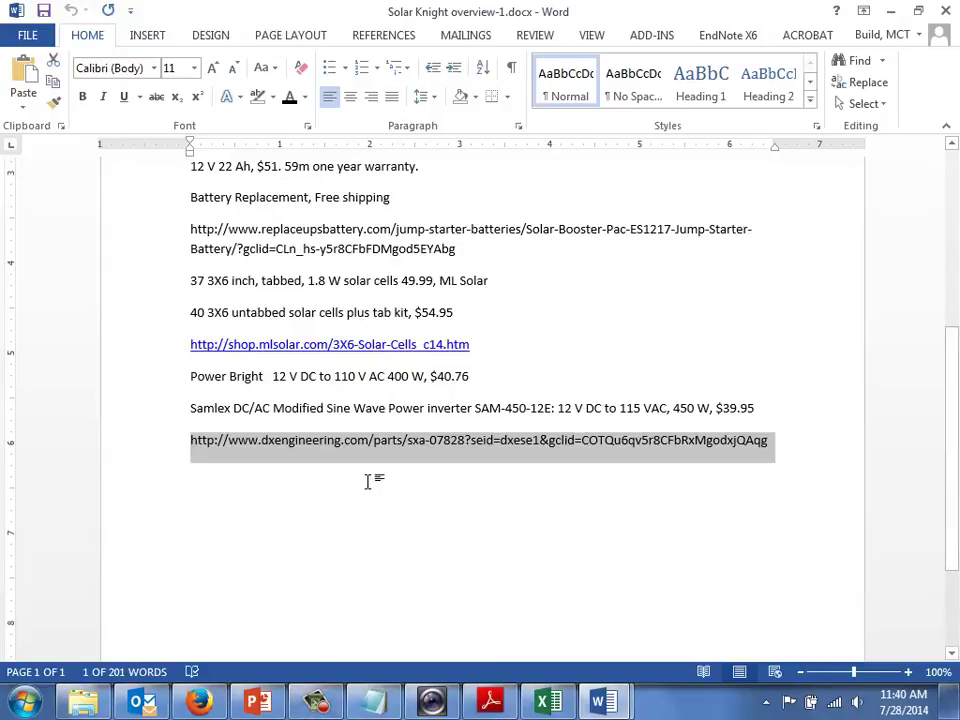
{"action": "left_click", "coordinate": [205, 705]}
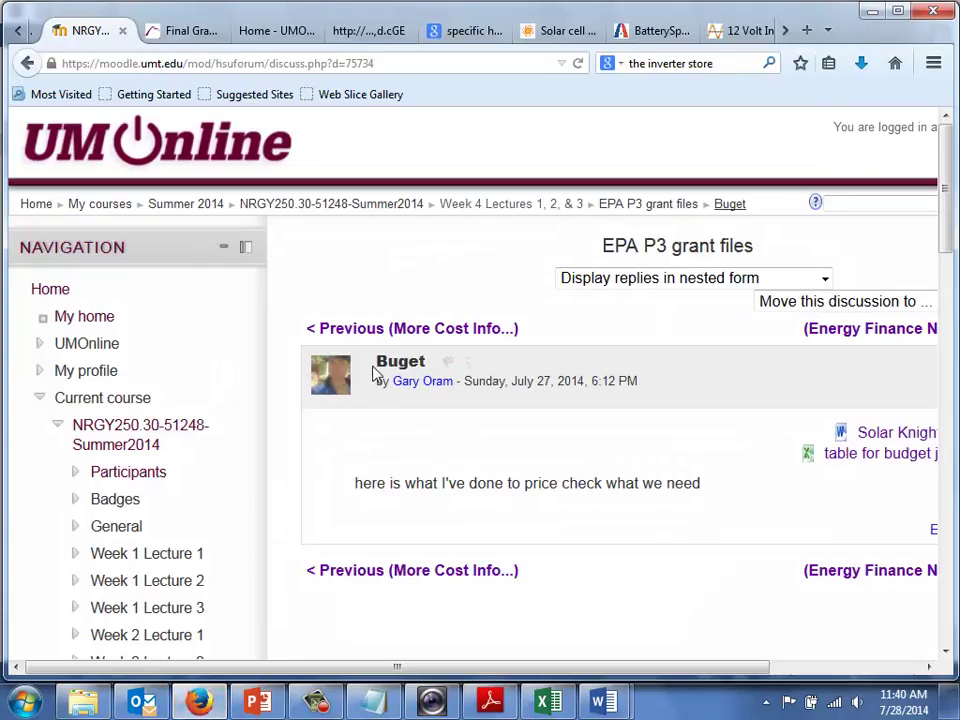
{"action": "left_click", "coordinate": [750, 32]}
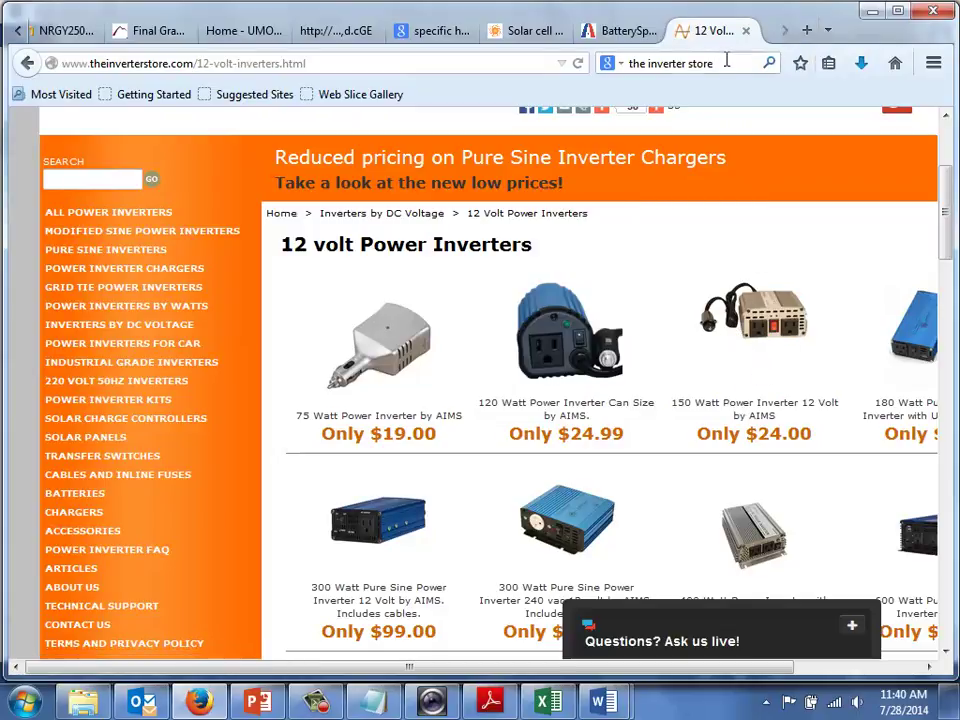
{"action": "left_click", "coordinate": [458, 66]}
{"action": "key", "text": "ctrl+v"}
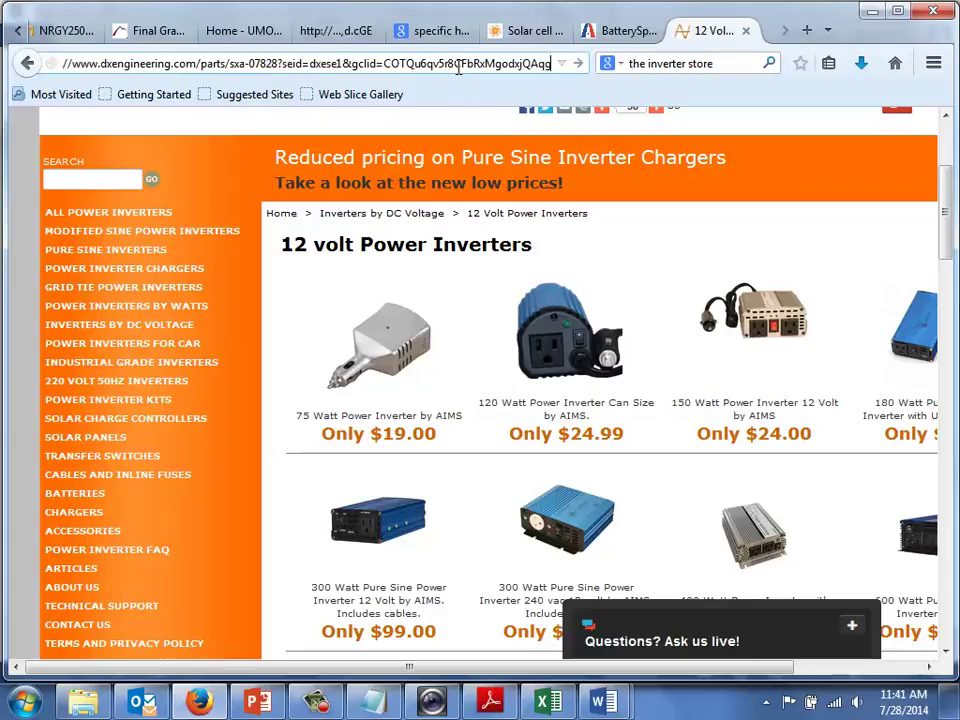
{"action": "key", "text": "Return"}
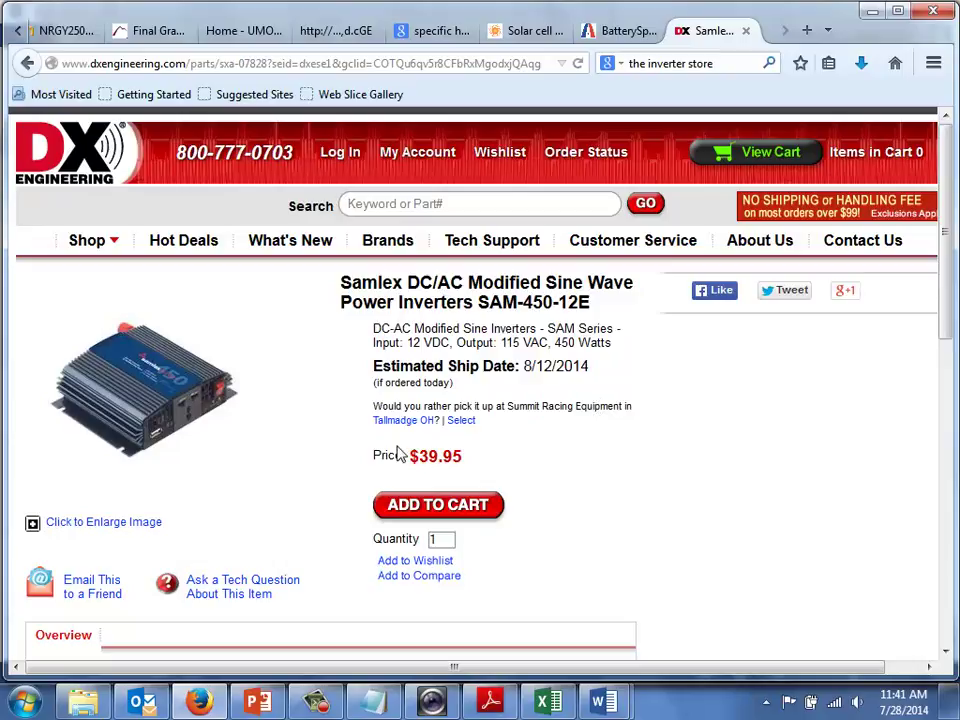
{"action": "left_click", "coordinate": [470, 62]}
{"action": "key", "text": "ctrl+c"}
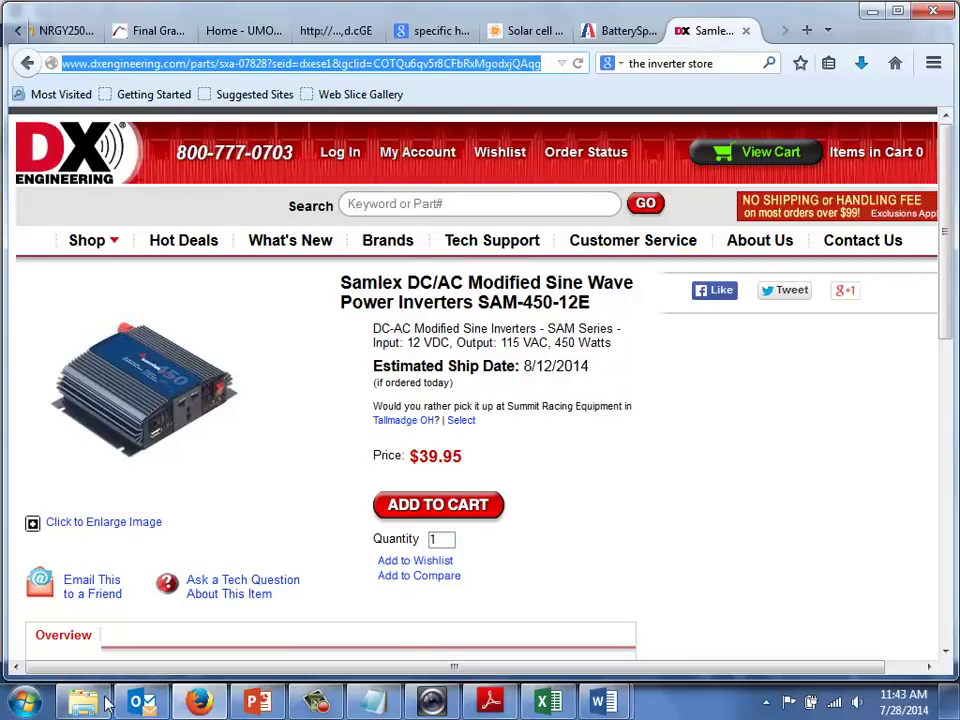
Step: Switch to Outlook and start a new e-mail addressed to the two main recipients
{"action": "left_click", "coordinate": [140, 705]}
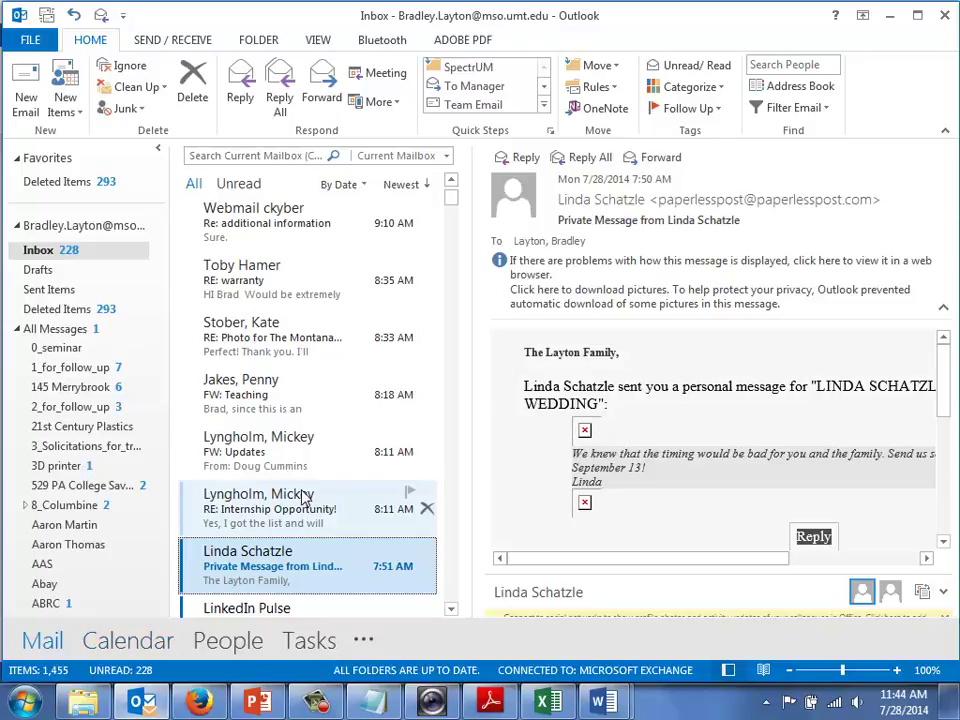
{"action": "key", "text": "ctrl+n"}
{"action": "type", "text": "ted"}
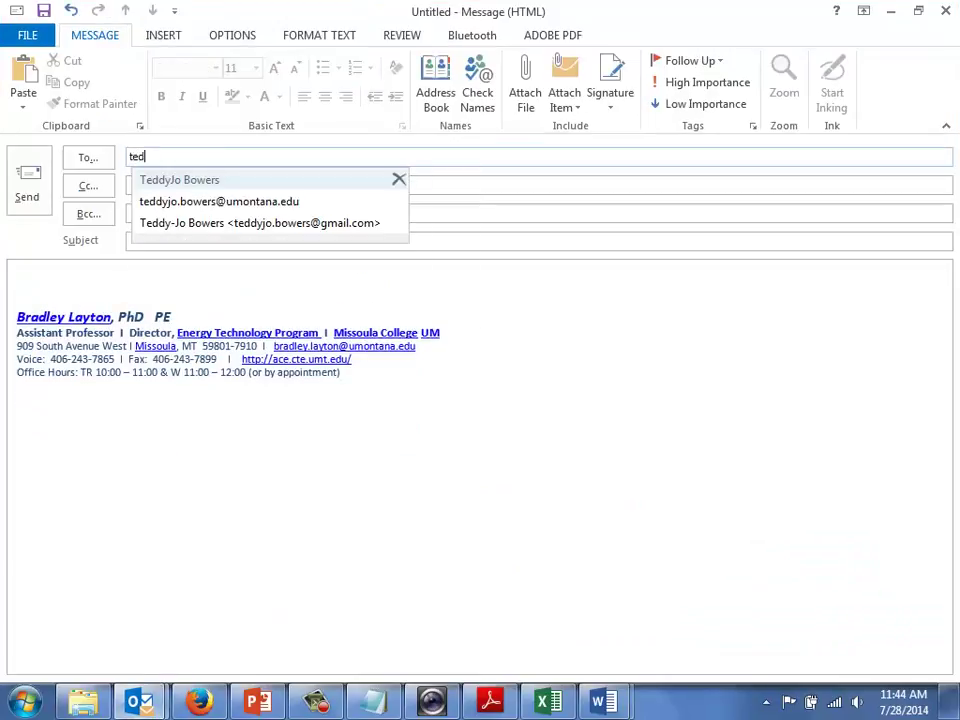
{"action": "key", "text": "Return"}
{"action": "type", "text": "pen"}
{"action": "key", "text": "Tab"}
Step: Add the three colleagues as copy recipients of the e-mail
{"action": "type", "text": "vid"}
{"action": "key", "text": "Return"}
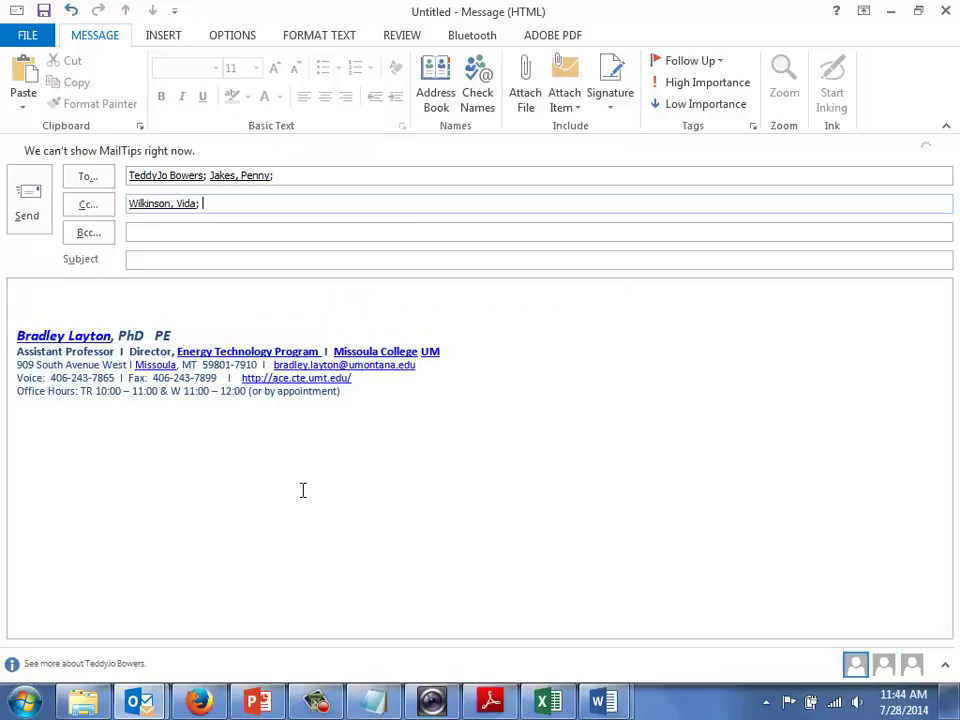
{"action": "type", "text": "ly"}
{"action": "key", "text": "Down"}
{"action": "key", "text": "Return"}
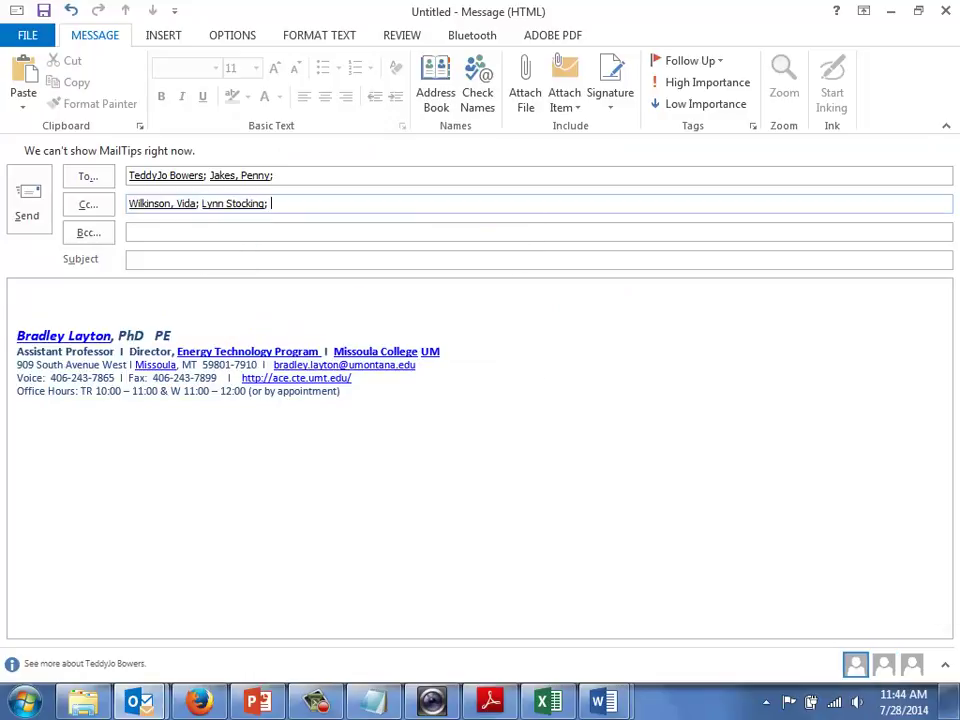
{"action": "type", "text": "ke"}
{"action": "key", "text": "Return"}
{"action": "key", "text": "Tab"}
{"action": "key", "text": "Tab"}
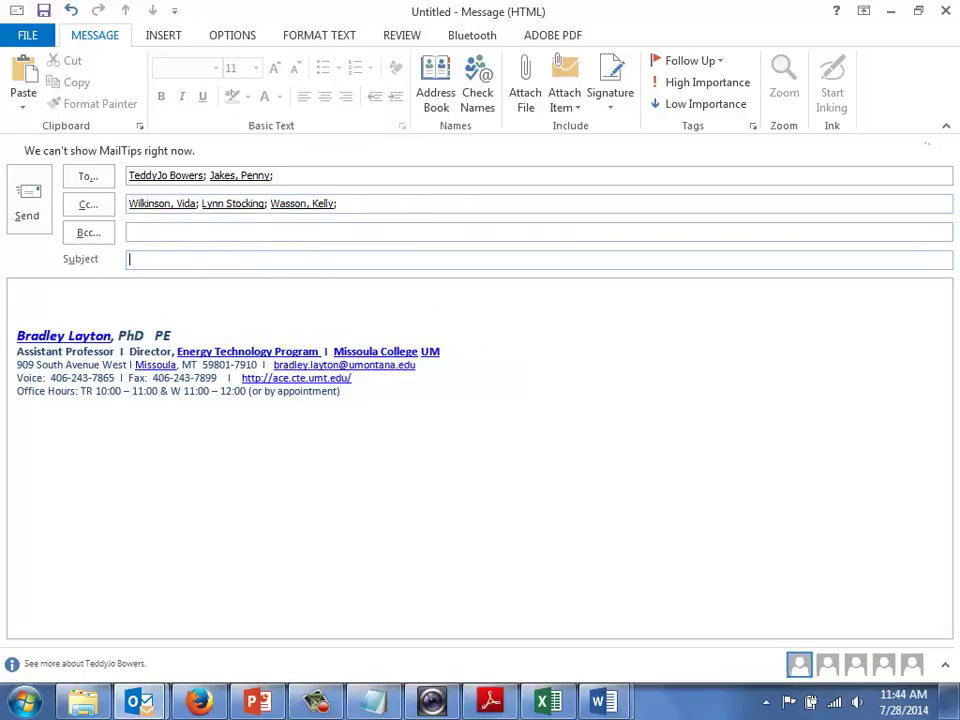
Step: Give the e-mail the subject "two more inverters for Electrician's helper"
{"action": "type", "text": "two more inverters for Electrican's helper"}
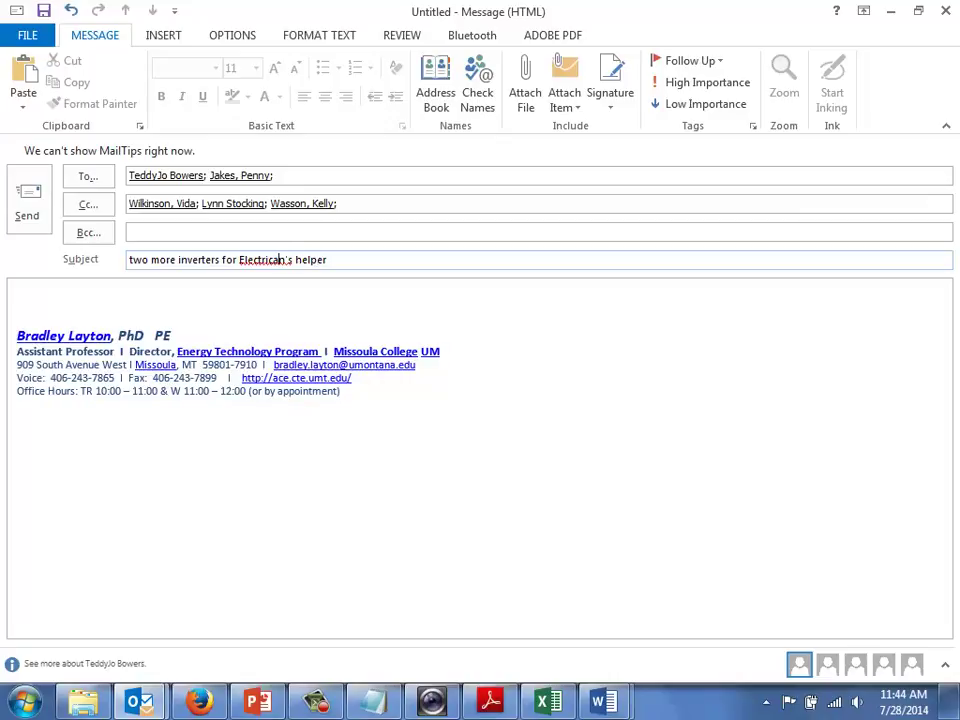
{"action": "type", "text": "i"}
{"action": "right_click", "coordinate": [260, 260]}
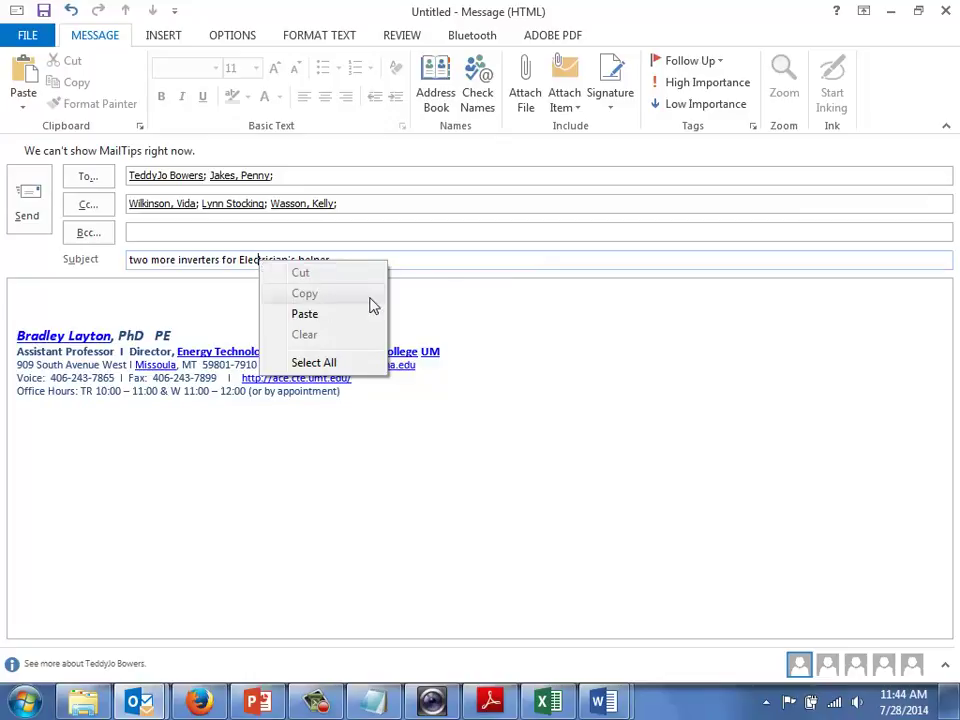
Step: Write a greeting to the recipient and the line "Two more items for the Electrician's Helper Trailer" in the message body
{"action": "left_click", "coordinate": [431, 289]}
{"action": "type", "text": "Hi TJ,"}
{"action": "key", "text": "Return"}
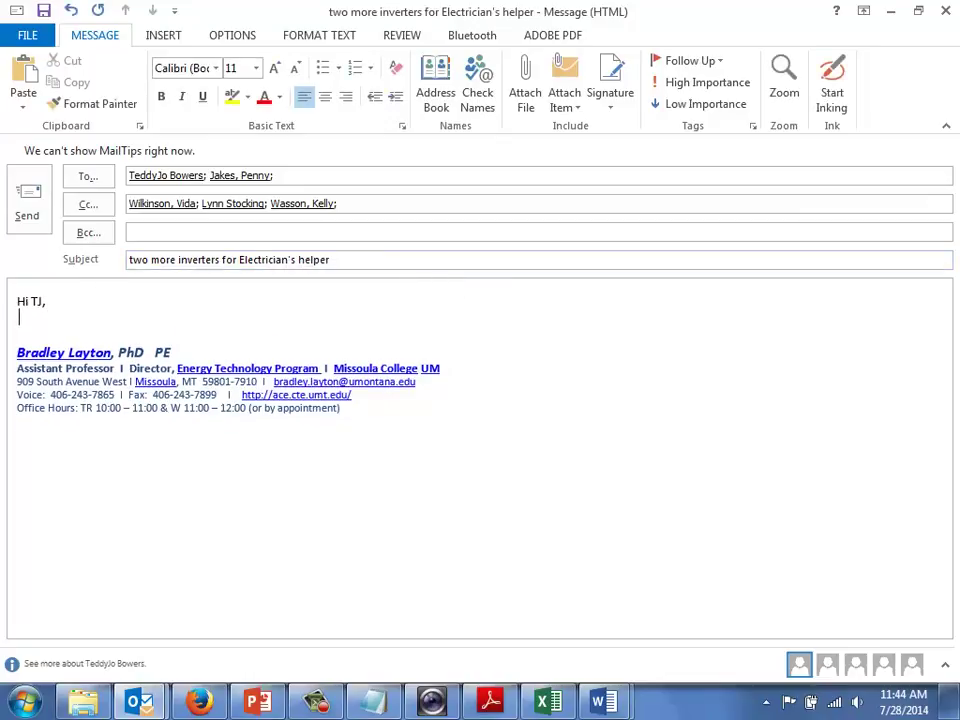
{"action": "key", "text": "Return"}
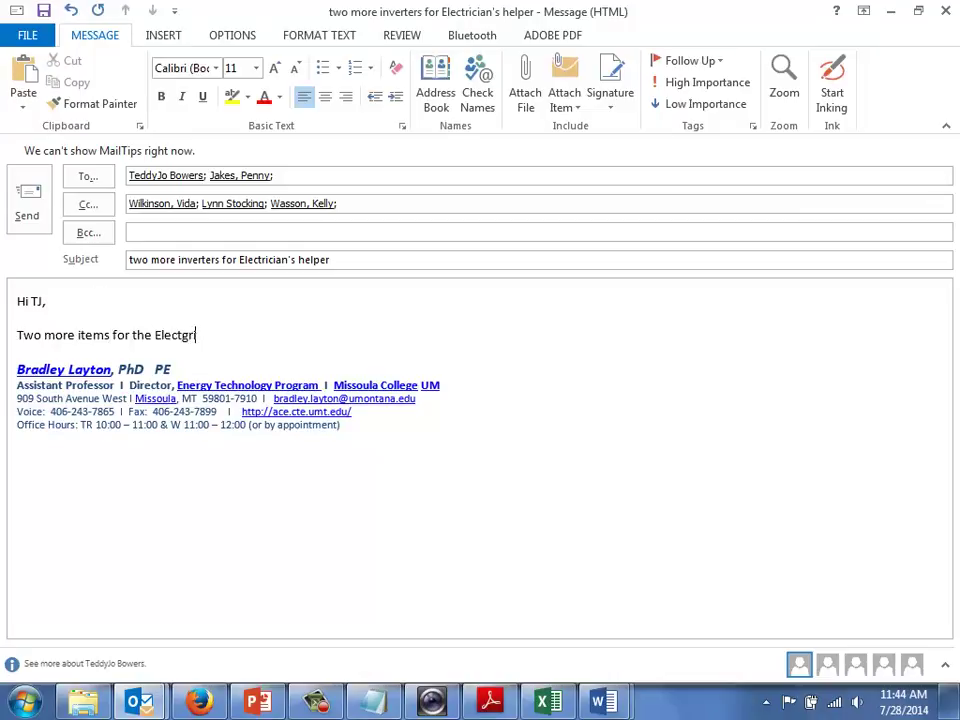
{"action": "type", "text": "lec"}
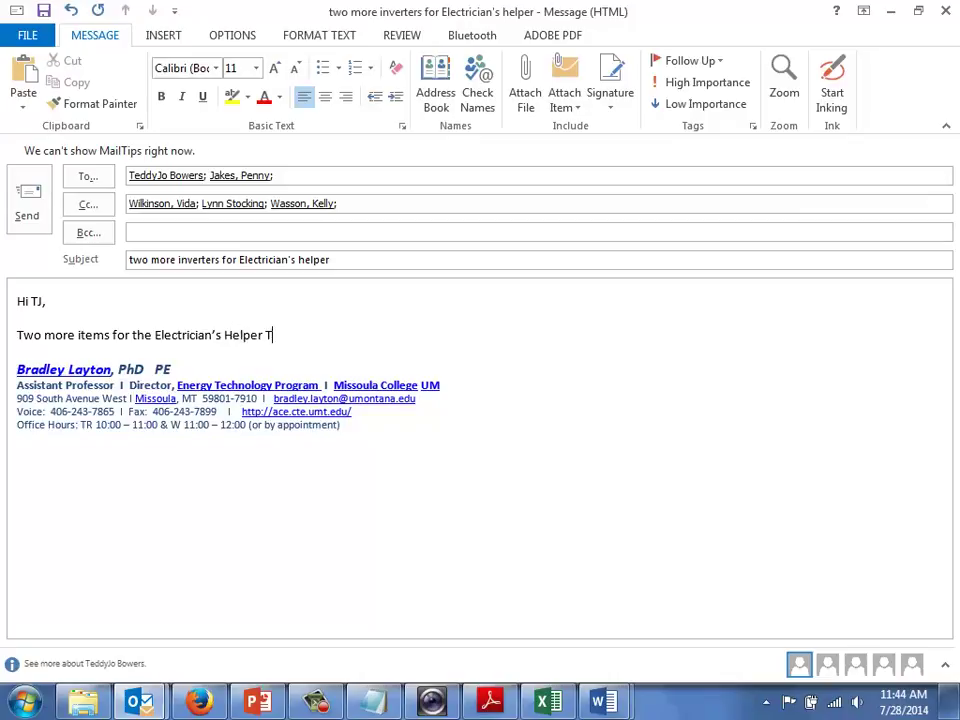
{"action": "key", "text": "Return"}
{"action": "key", "text": "Return"}
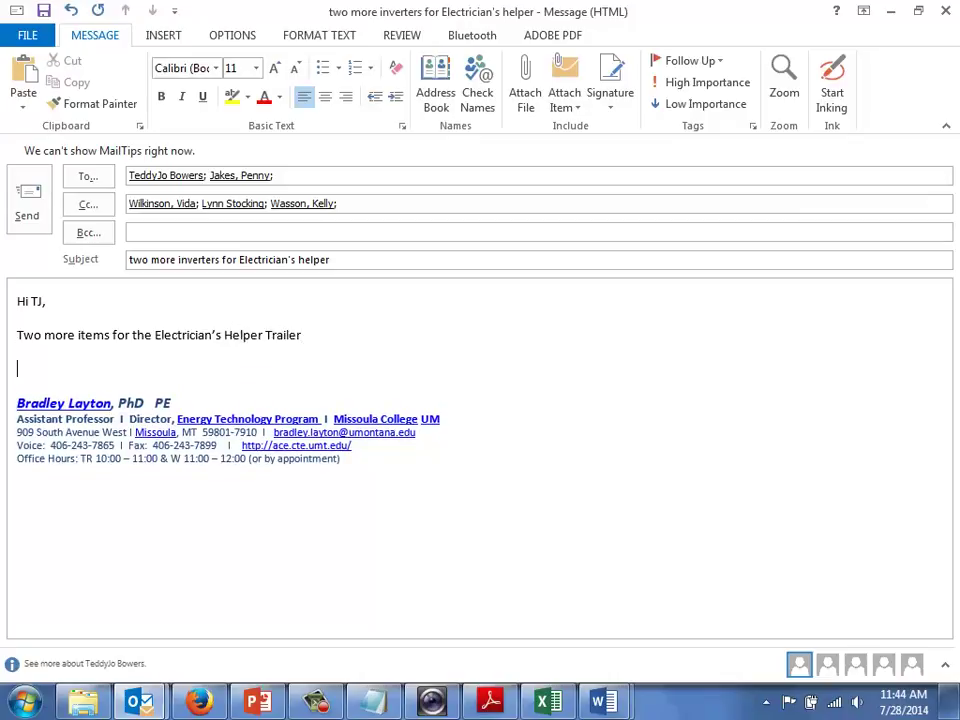
Step: Paste the inverter page's address into the message, close it with "Thanks," and the sender's initial, and send the e-mail
{"action": "key", "text": "ctrl+v"}
{"action": "key", "text": "Return"}
{"action": "key", "text": "Return"}
{"action": "type", "text": "Thanks,"}
{"action": "key", "text": "Return"}
{"action": "type", "text": "B"}
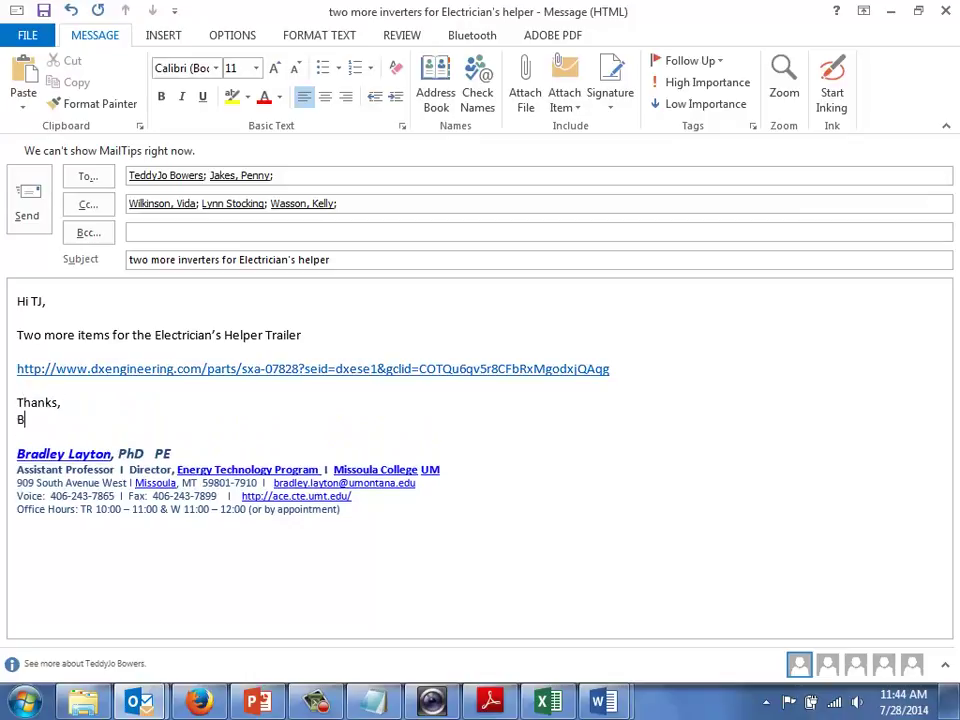
{"action": "left_click", "coordinate": [313, 337]}
{"action": "key", "text": "ctrl+Return"}
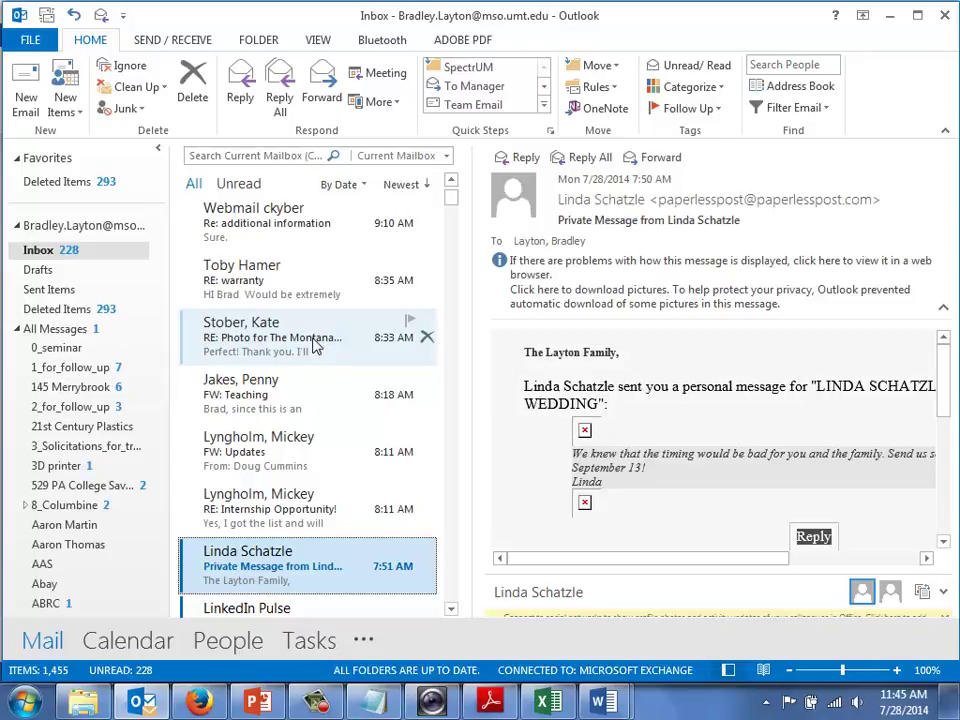
Step: View the "FW: Teaching" e-mail in the inbox and minimize Outlook to return to the inverter page in Firefox
{"action": "left_click", "coordinate": [317, 386]}
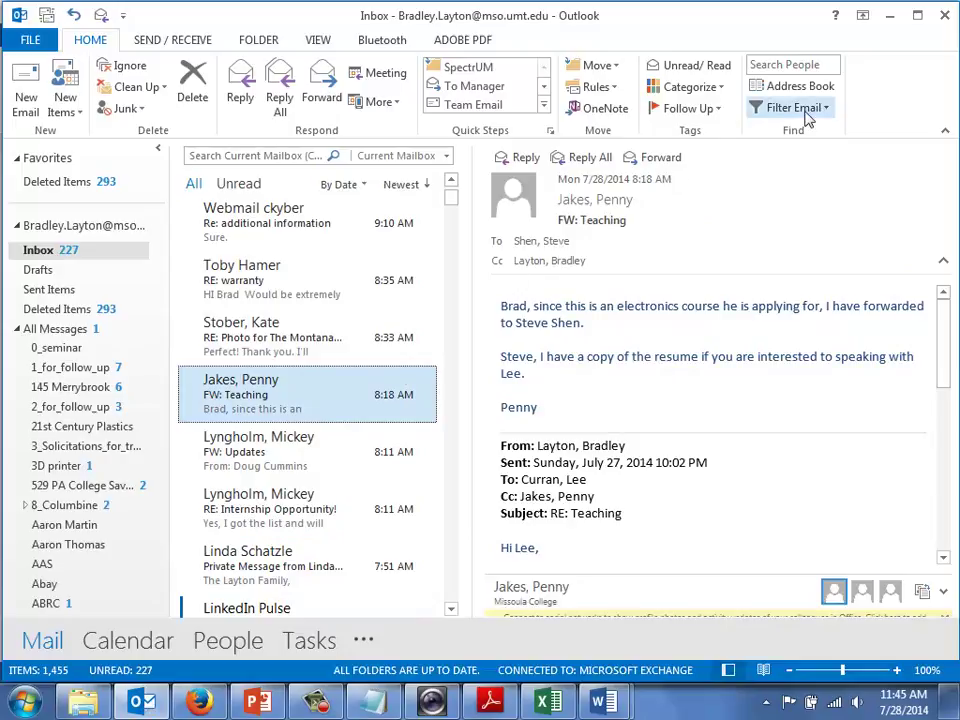
{"action": "left_click", "coordinate": [890, 13]}
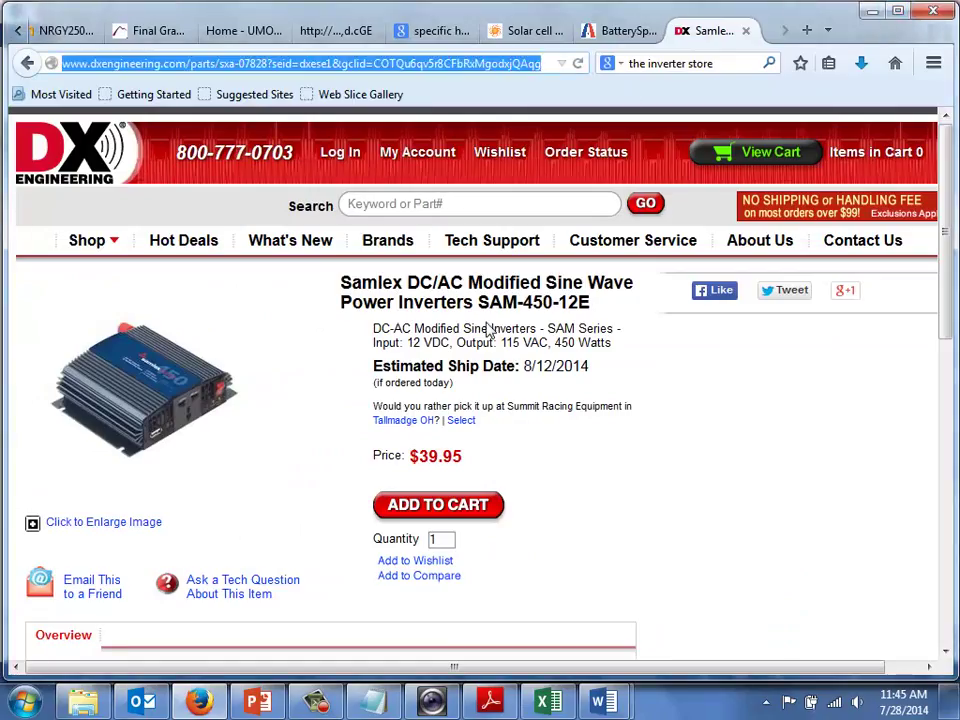
{"action": "left_click", "coordinate": [432, 706]}
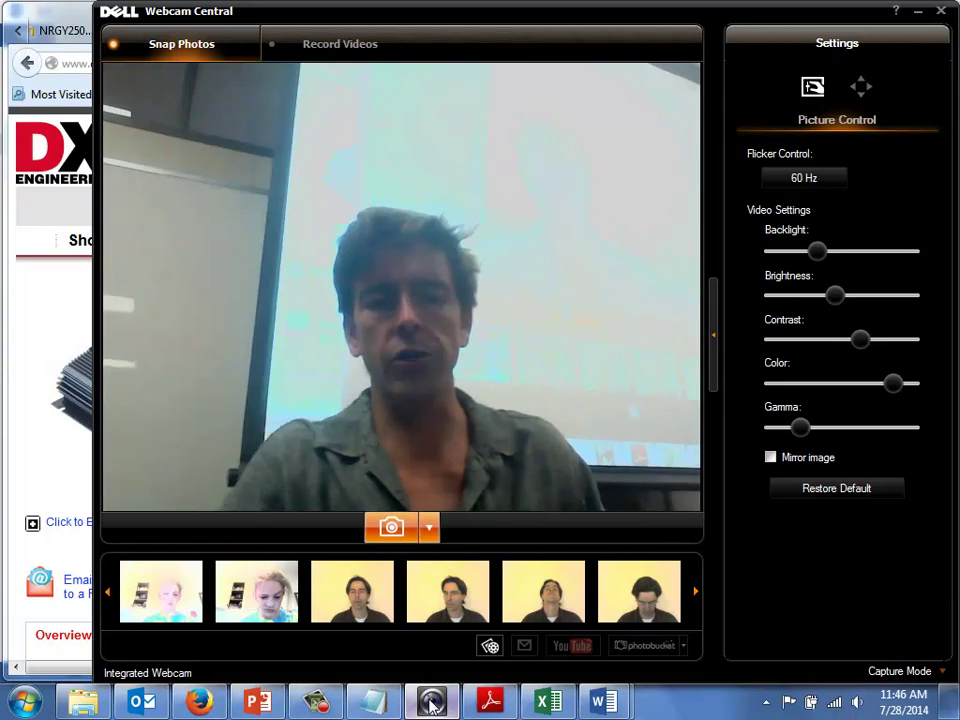
{"action": "key", "text": "alt+Tab"}
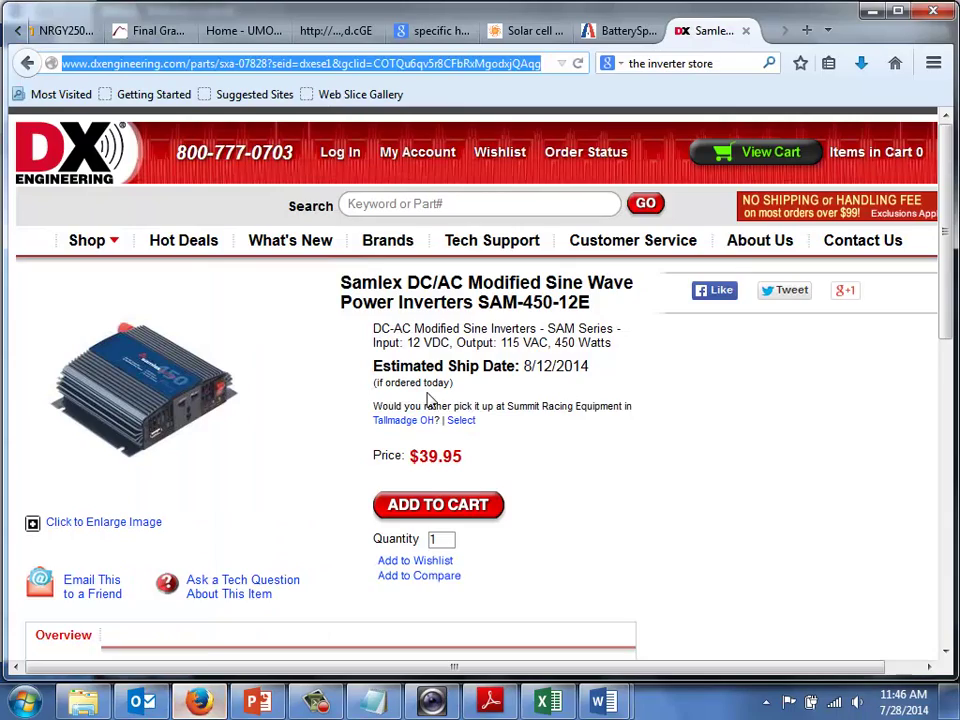
Step: Search Google for "lego mindstorms jack"
{"action": "left_click", "coordinate": [743, 63]}
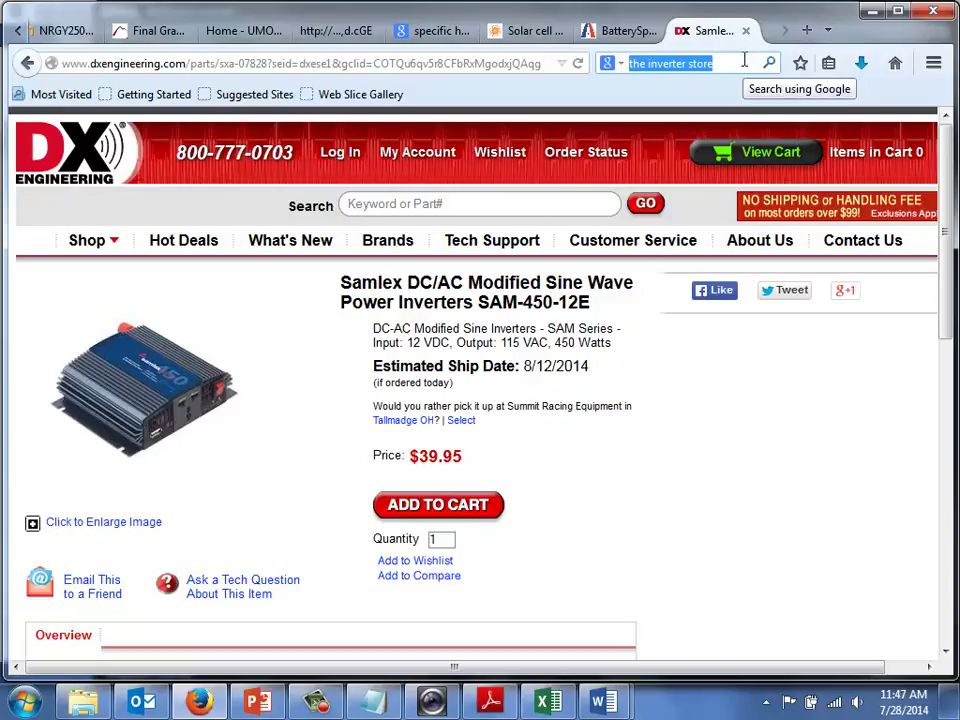
{"action": "type", "text": "lego"}
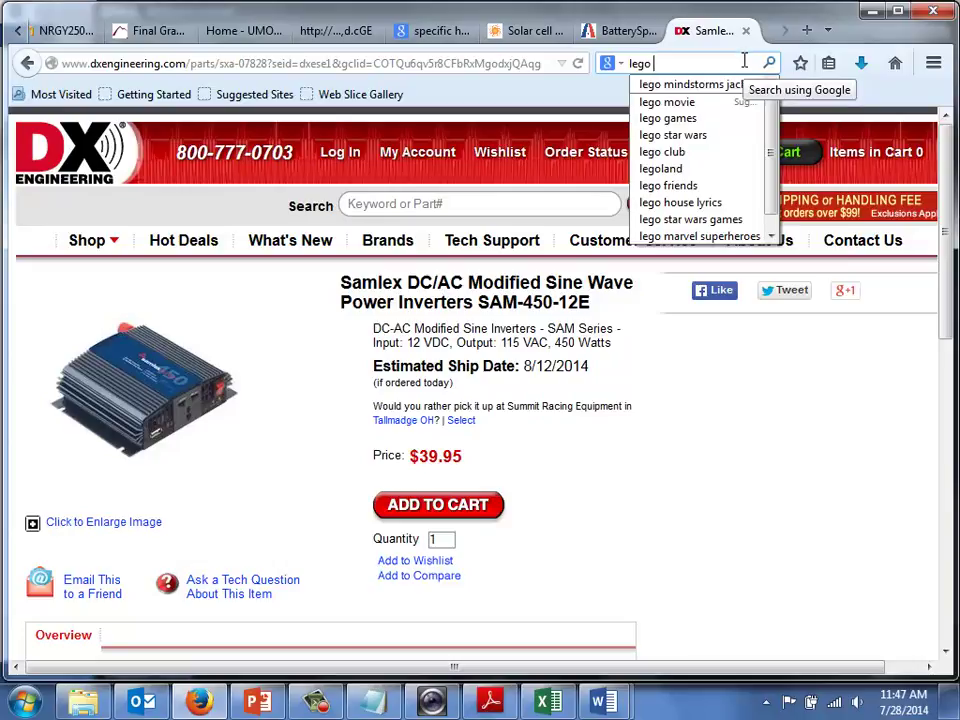
{"action": "key", "text": "Down"}
{"action": "key", "text": "Return"}
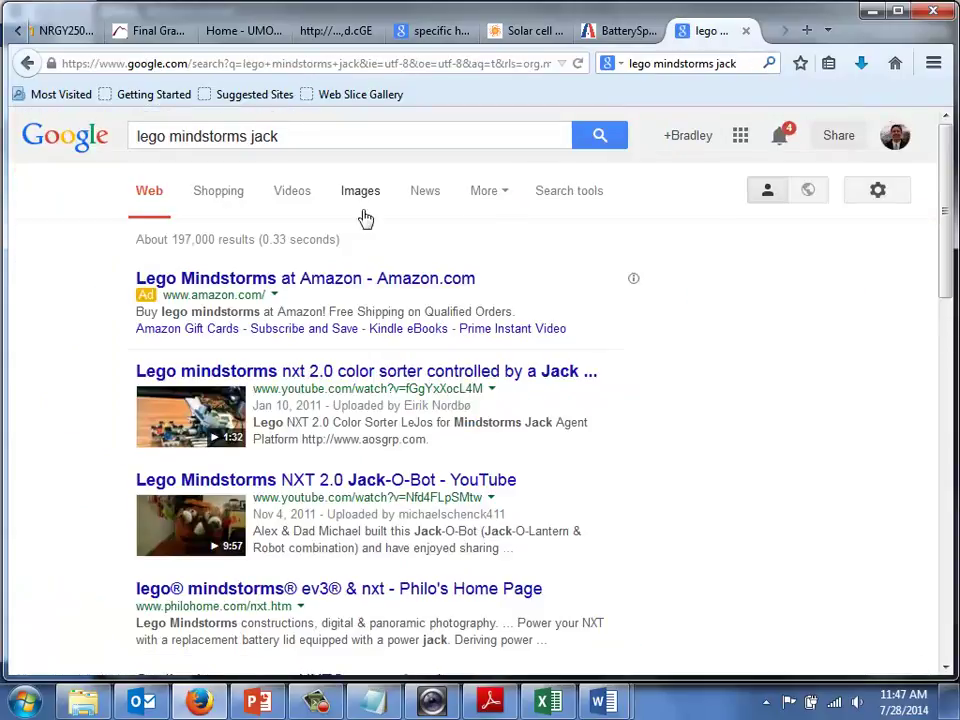
Step: Open Amazon's Lego Mindstorms results and look over the prices of the EV3 31313 and NXT 2.0 kits
{"action": "left_click", "coordinate": [345, 280]}
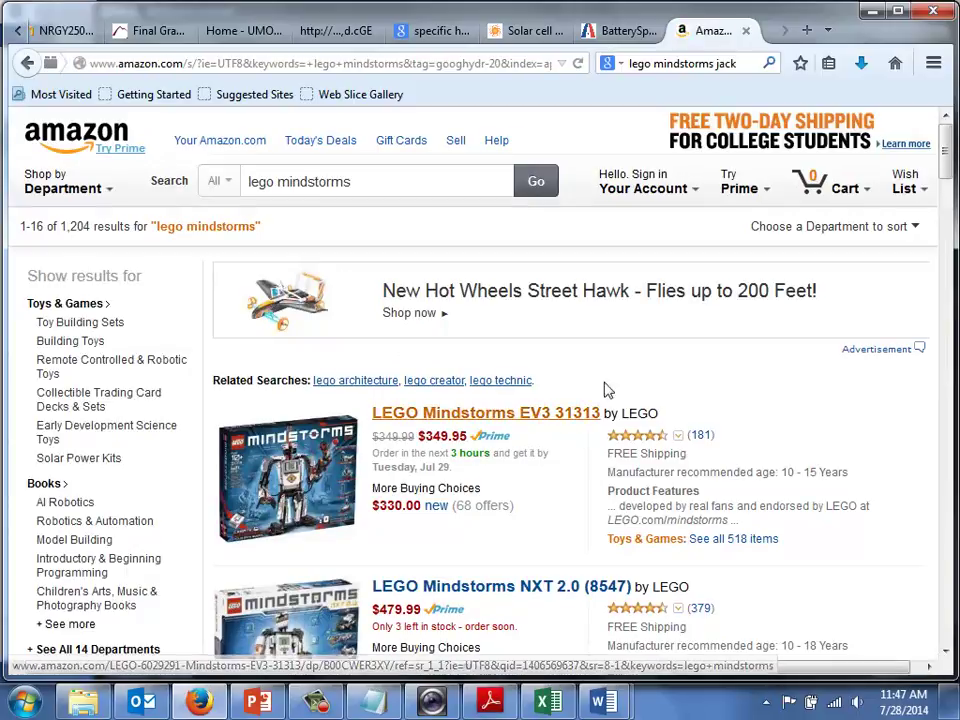
{"action": "scroll", "coordinate": [945, 180], "scroll_direction": "down", "scroll_amount": 2}
{"action": "mouse_move", "coordinate": [945, 180]}
{"action": "left_mouse_down"}
{"action": "mouse_move", "coordinate": [945, 220]}
{"action": "mouse_move", "coordinate": [945, 190]}
{"action": "left_mouse_up"}
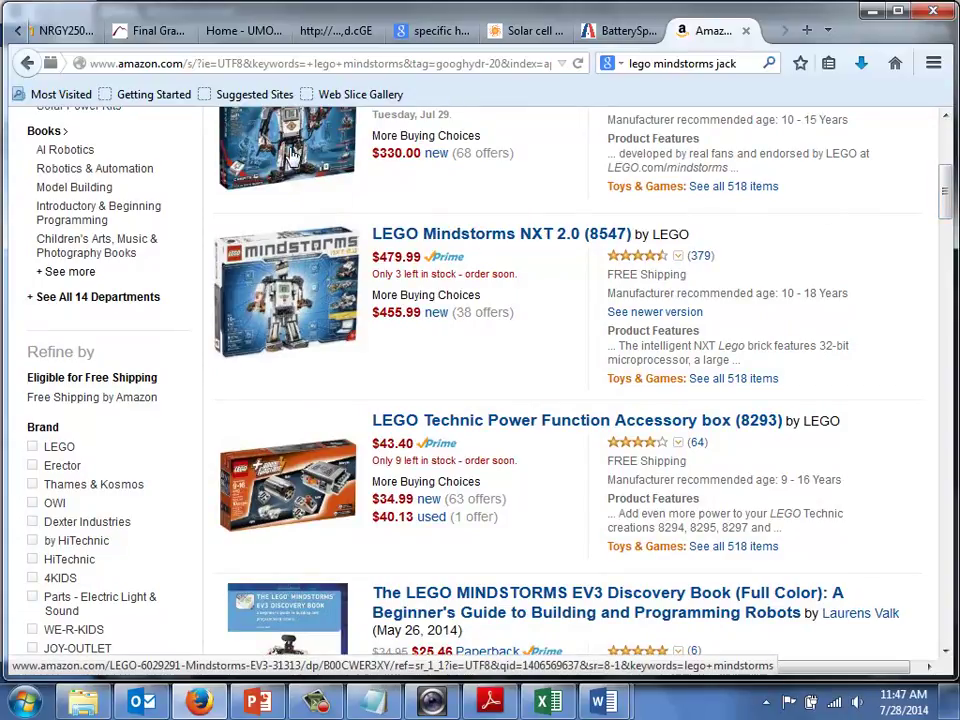
{"action": "left_click", "coordinate": [946, 116]}
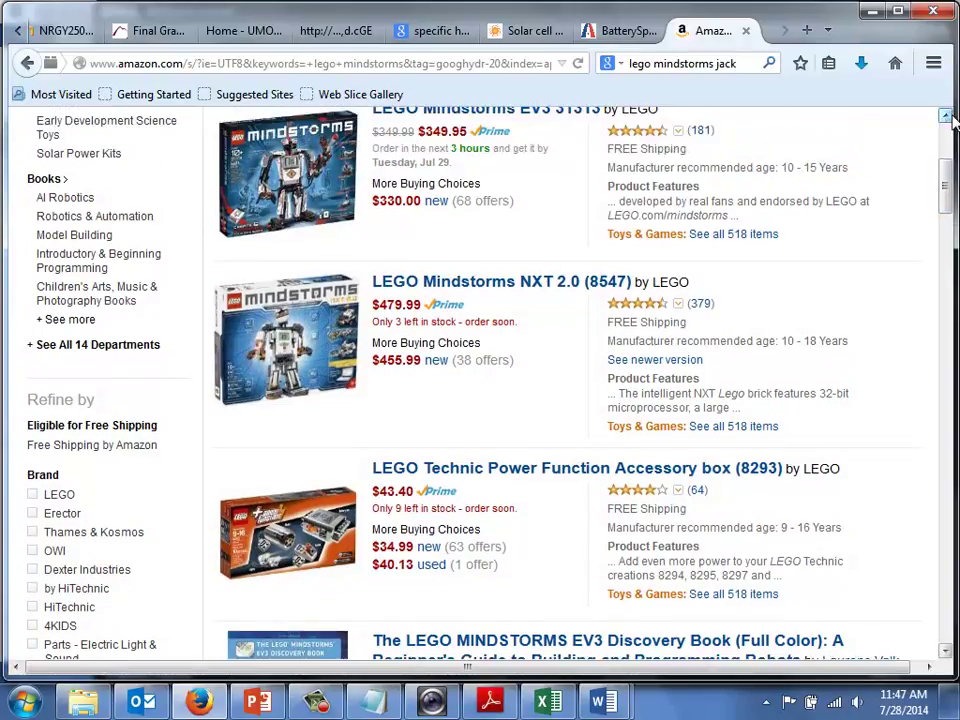
{"action": "left_click", "coordinate": [946, 116]}
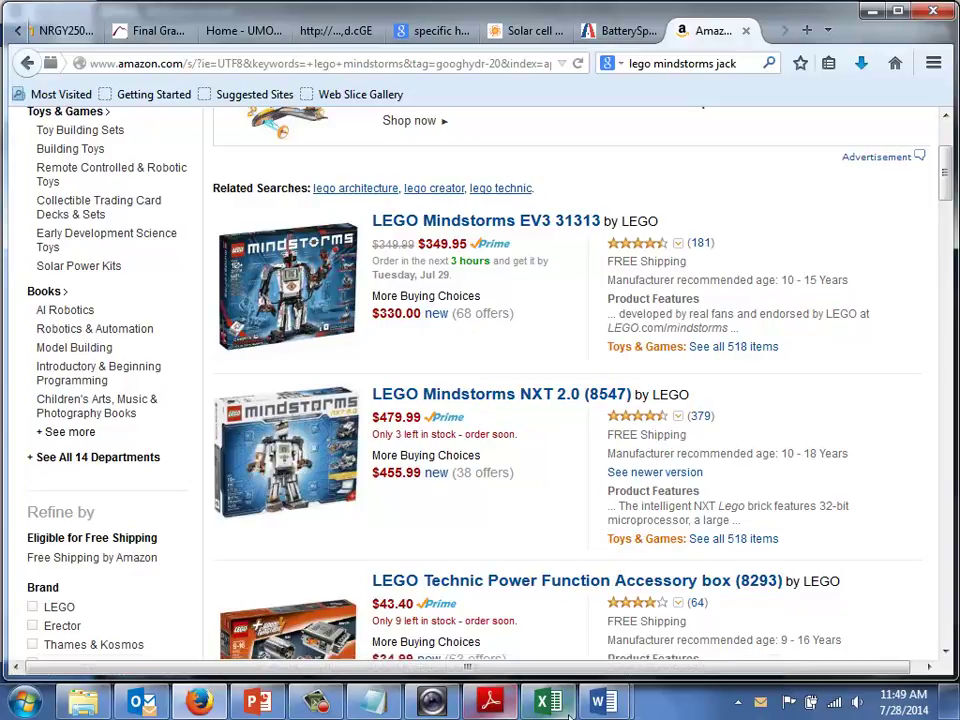
Step: Switch to Narrative_140725 in Word, save it as Narrative_140728.docx in the 10 Oct EPA P3 folder, and close it
{"action": "mouse_move", "coordinate": [612, 708]}
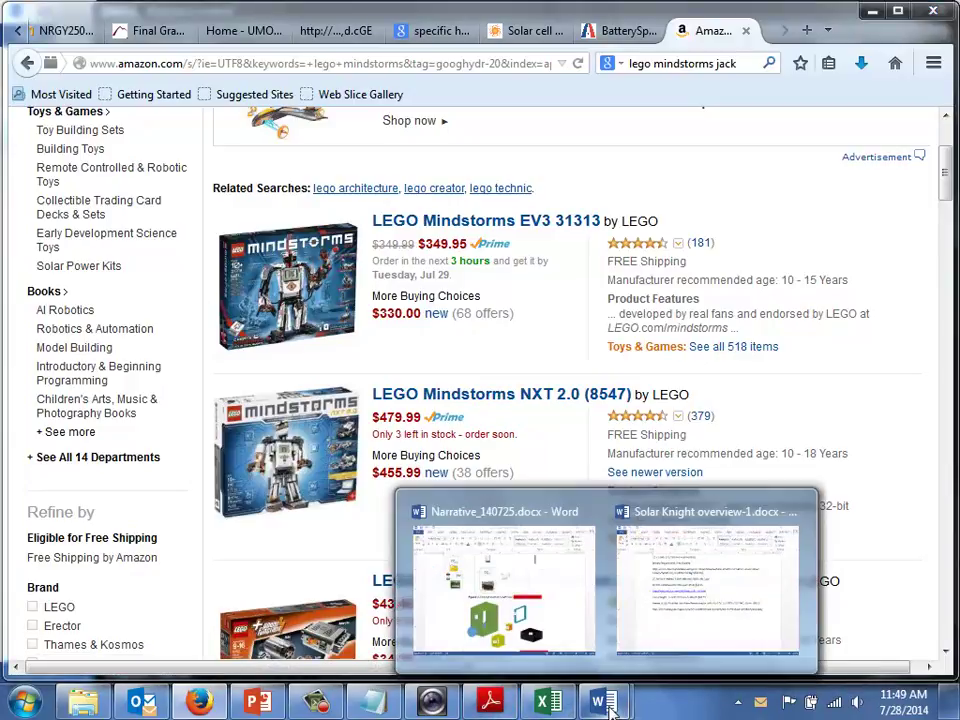
{"action": "left_click", "coordinate": [553, 618]}
{"action": "left_click", "coordinate": [27, 34]}
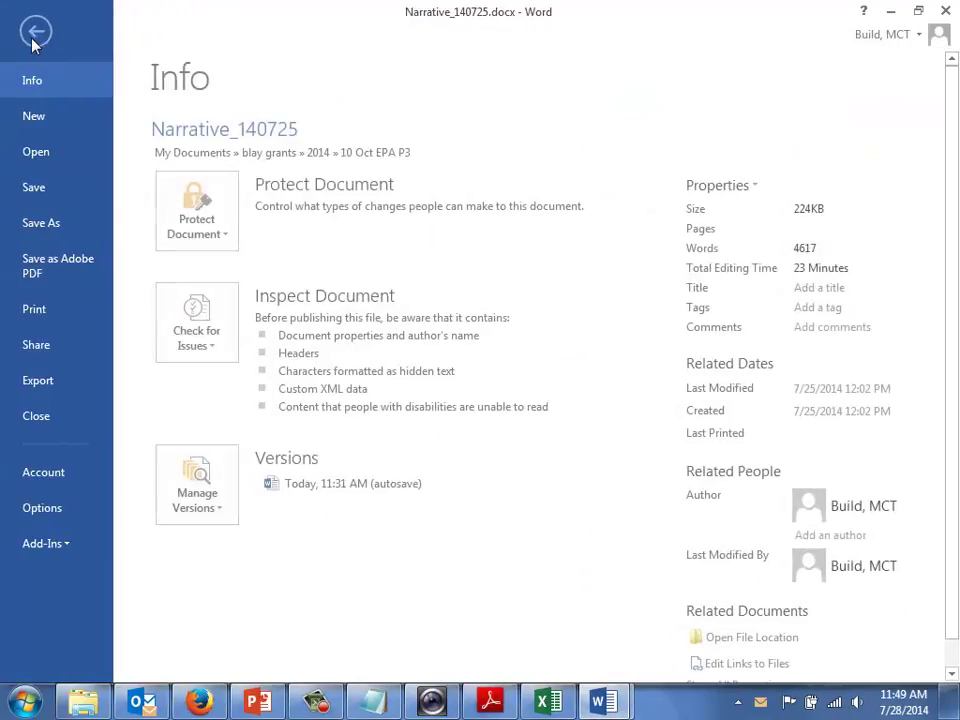
{"action": "left_click", "coordinate": [61, 224]}
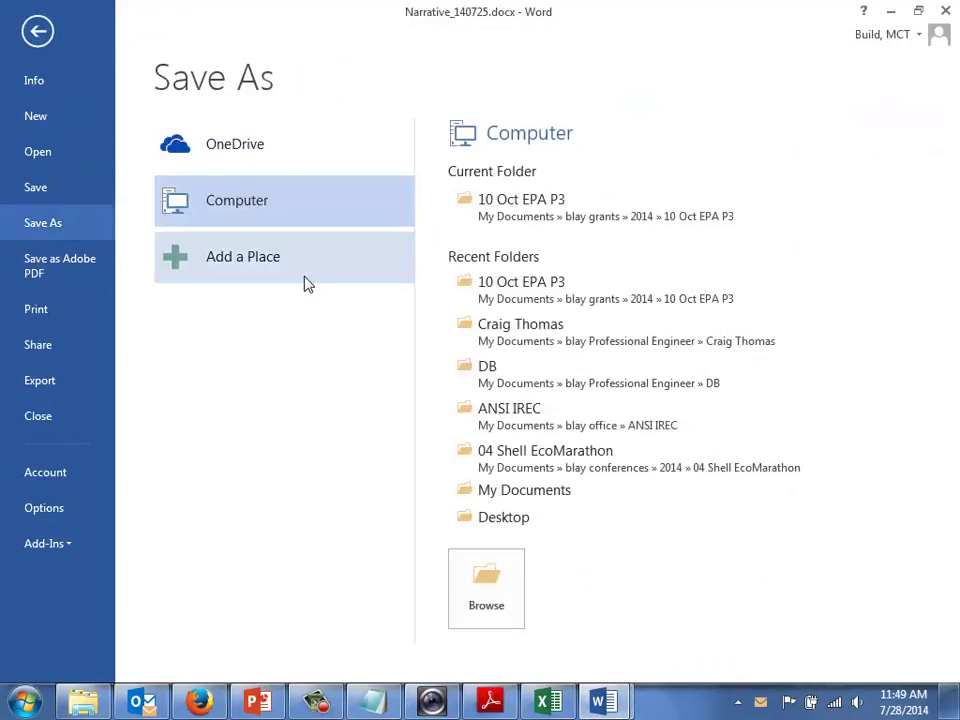
{"action": "left_click", "coordinate": [570, 214]}
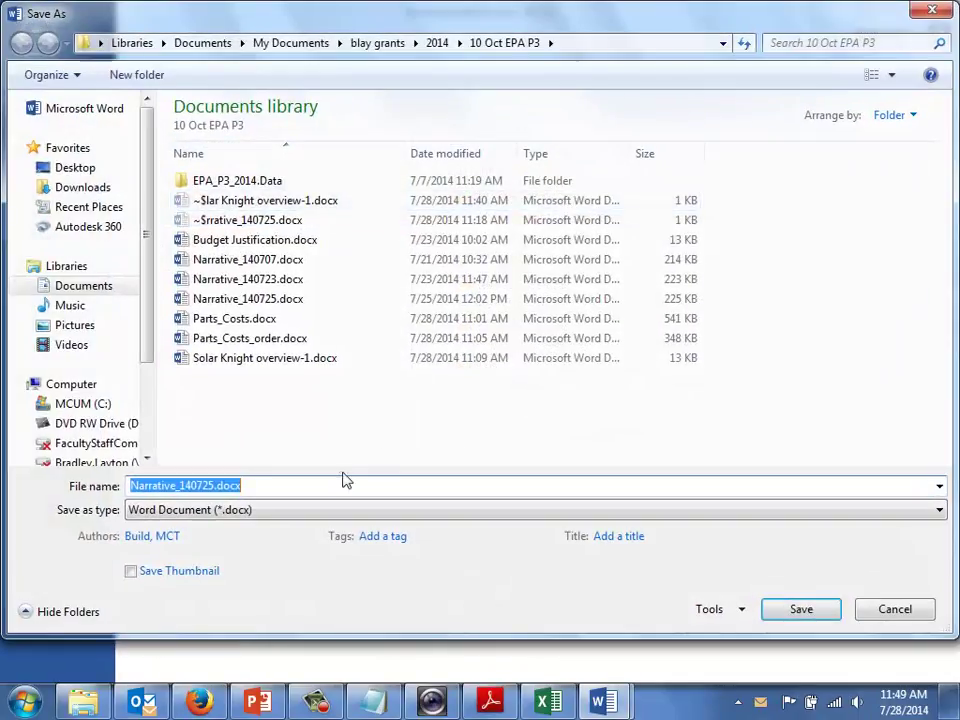
{"action": "key", "text": "End"}
{"action": "key", "text": "Left"}
{"action": "key", "text": "Left"}
{"action": "key", "text": "Left"}
{"action": "key", "text": "Left"}
{"action": "key", "text": "Left"}
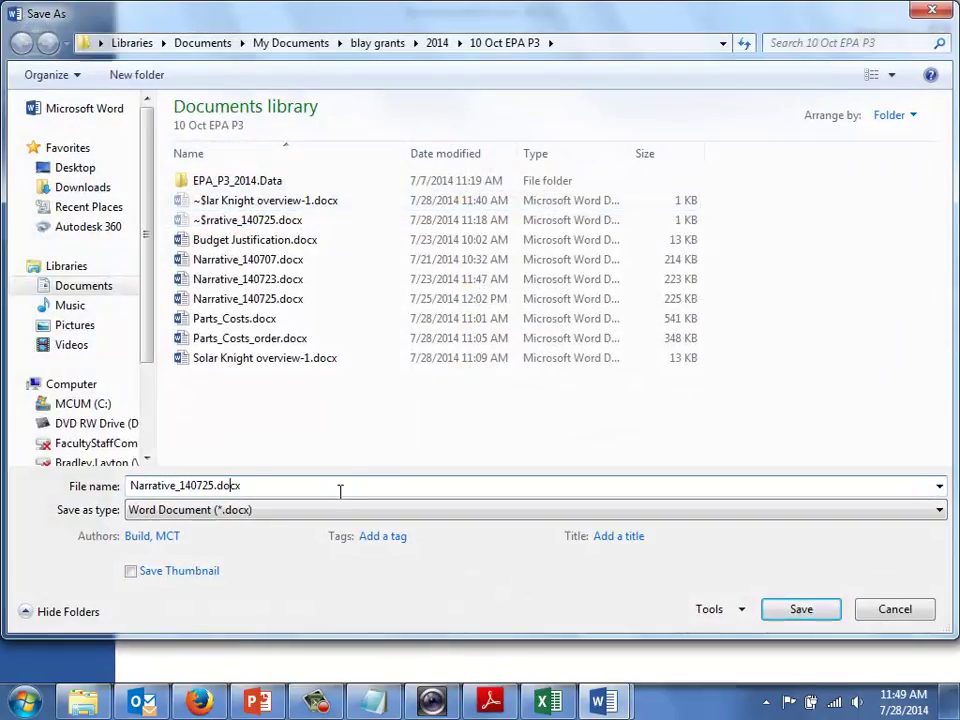
{"action": "key", "text": "BackSpace"}
{"action": "type", "text": "8"}
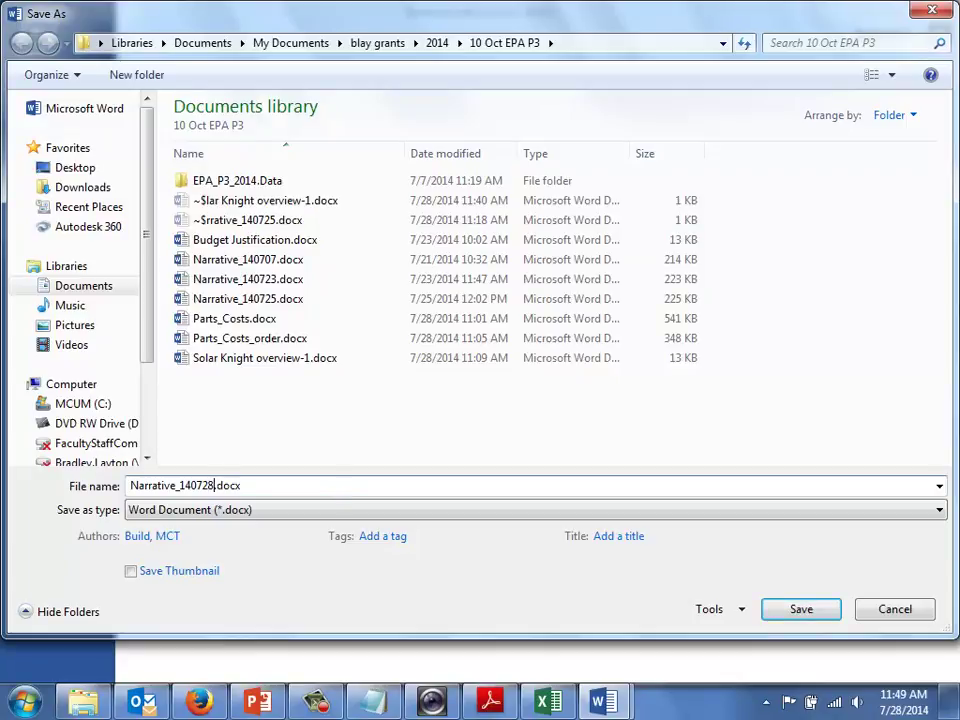
{"action": "left_click", "coordinate": [795, 612]}
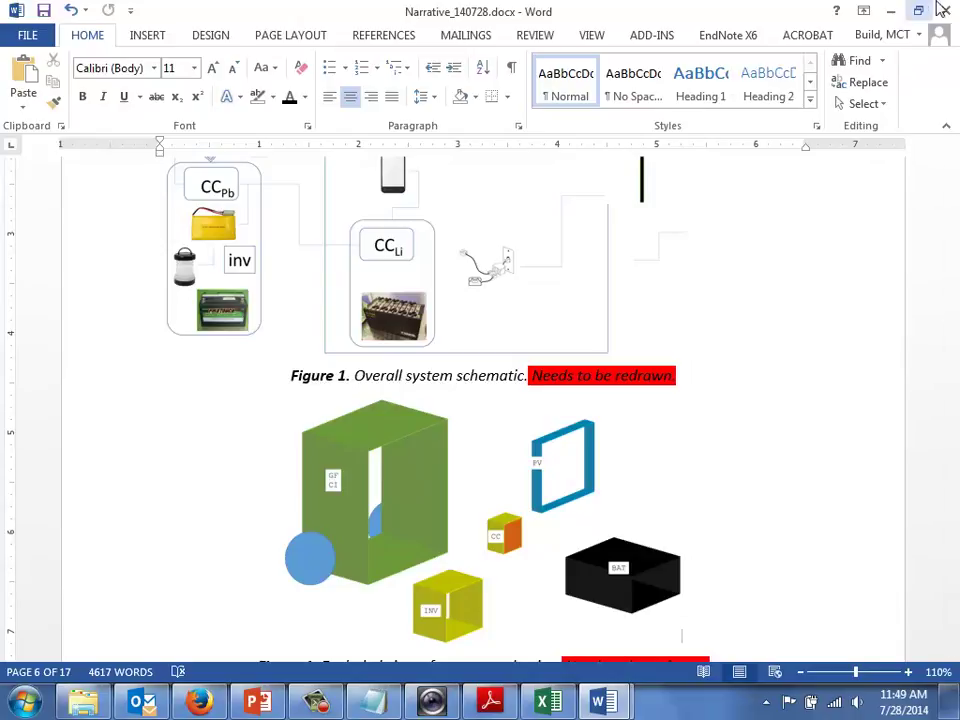
{"action": "left_click", "coordinate": [948, 10]}
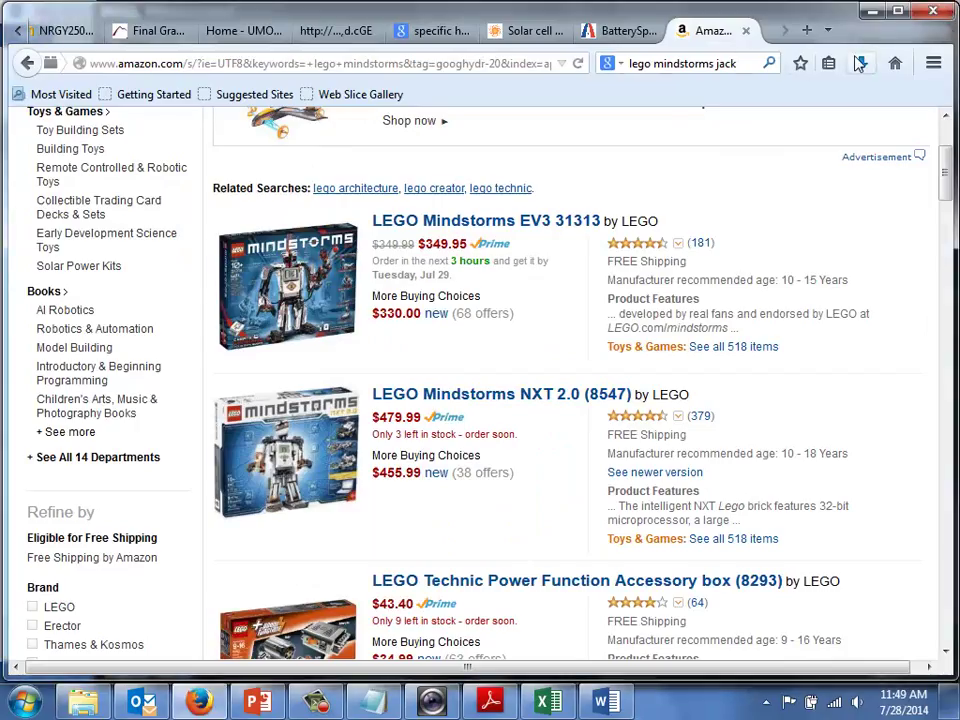
Step: Close the Amazon tab in Firefox and shrink the browser window to the right-hand part of the desktop
{"action": "left_click", "coordinate": [747, 31]}
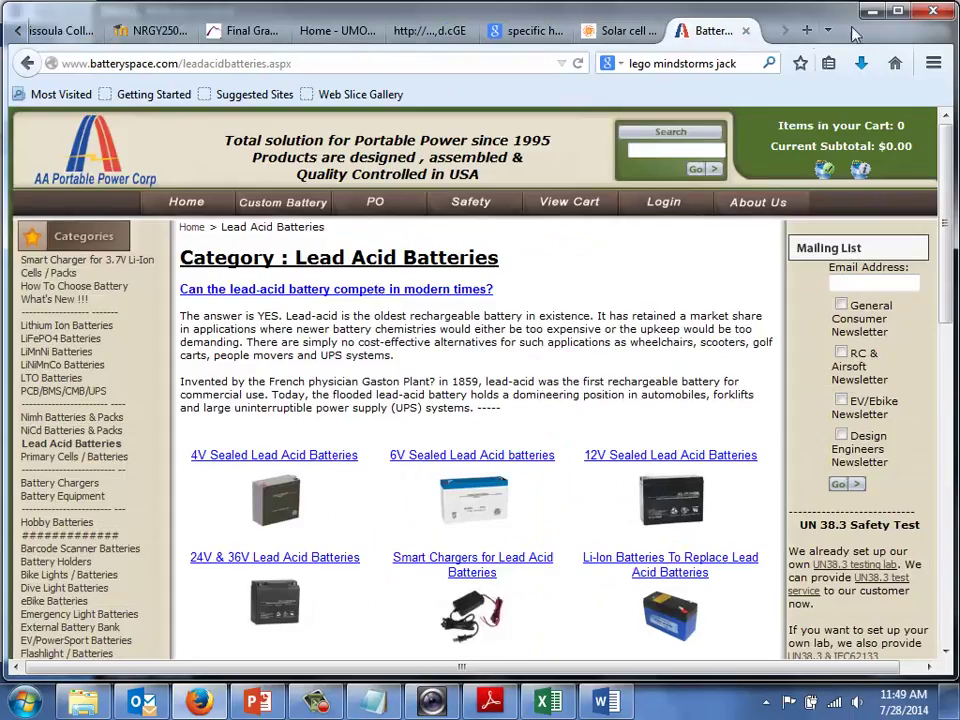
{"action": "double_click", "coordinate": [668, 10]}
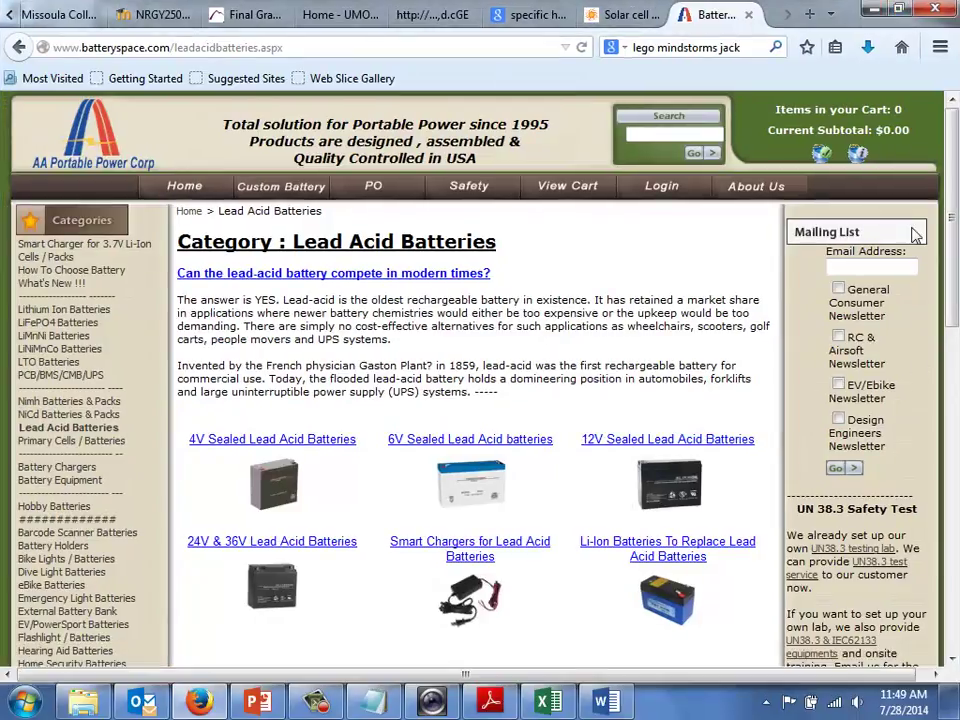
{"action": "left_click_drag", "start_coordinate": [866, 8], "coordinate": [770, 148]}
{"action": "left_click_drag", "start_coordinate": [885, 300], "coordinate": [326, 302]}
{"action": "left_click_drag", "start_coordinate": [163, 141], "coordinate": [598, 15]}
Step: Close Dell Webcam Central and the remaining Word document, Solar Knight overview-1
{"action": "left_click", "coordinate": [422, 21]}
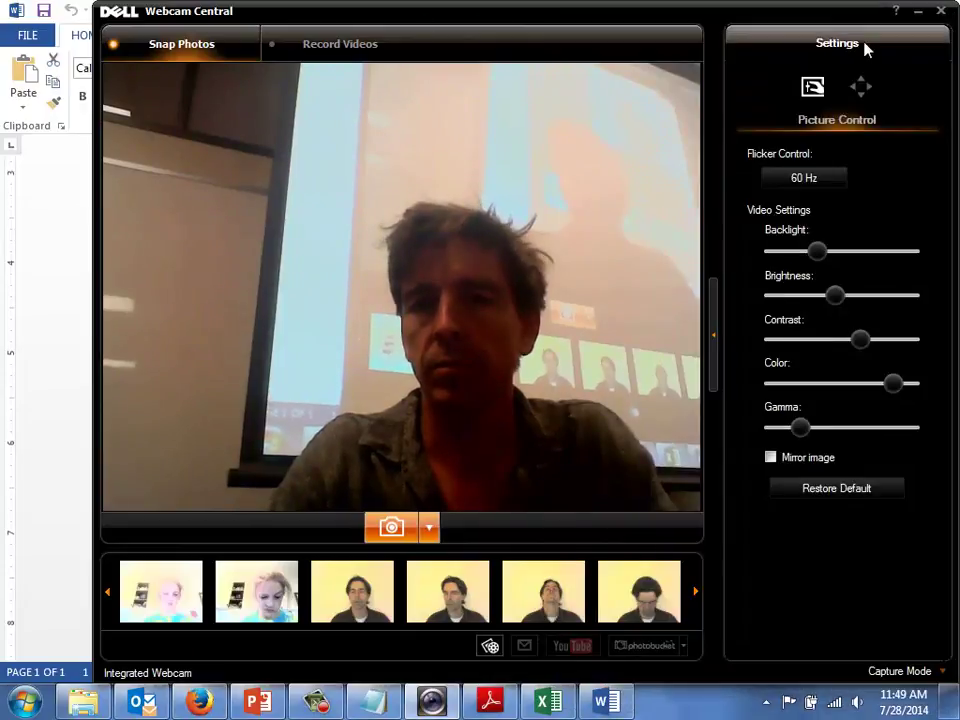
{"action": "left_click", "coordinate": [943, 14]}
{"action": "left_click", "coordinate": [234, 287]}
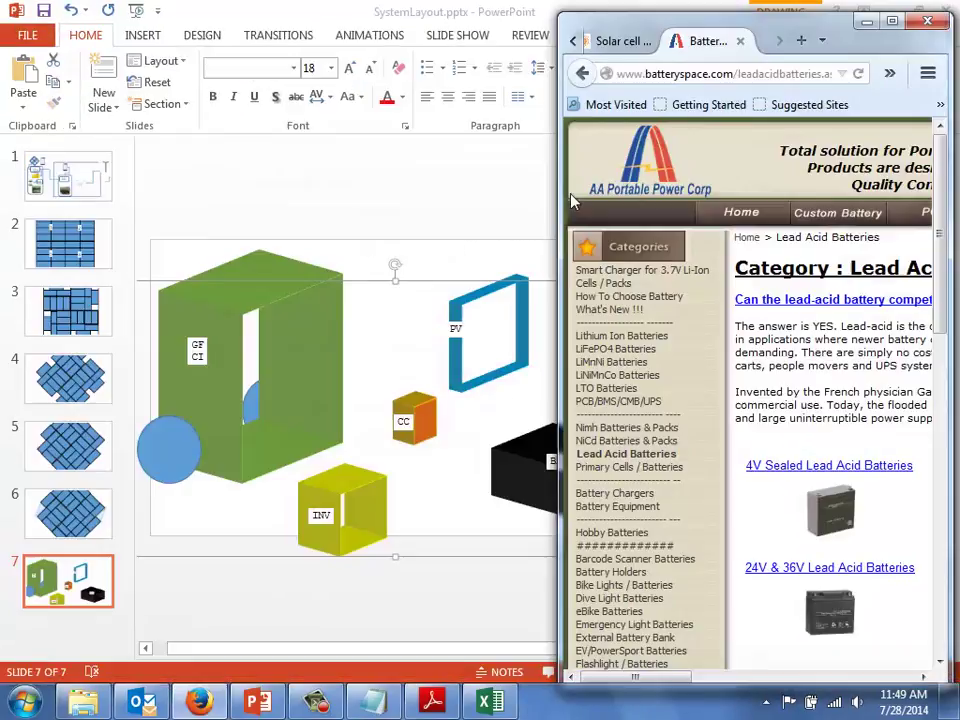
{"action": "left_click", "coordinate": [945, 10]}
Step: Bring the SystemLayout.pptx presentation to the front and close it, saving its changes
{"action": "left_click", "coordinate": [422, 189]}
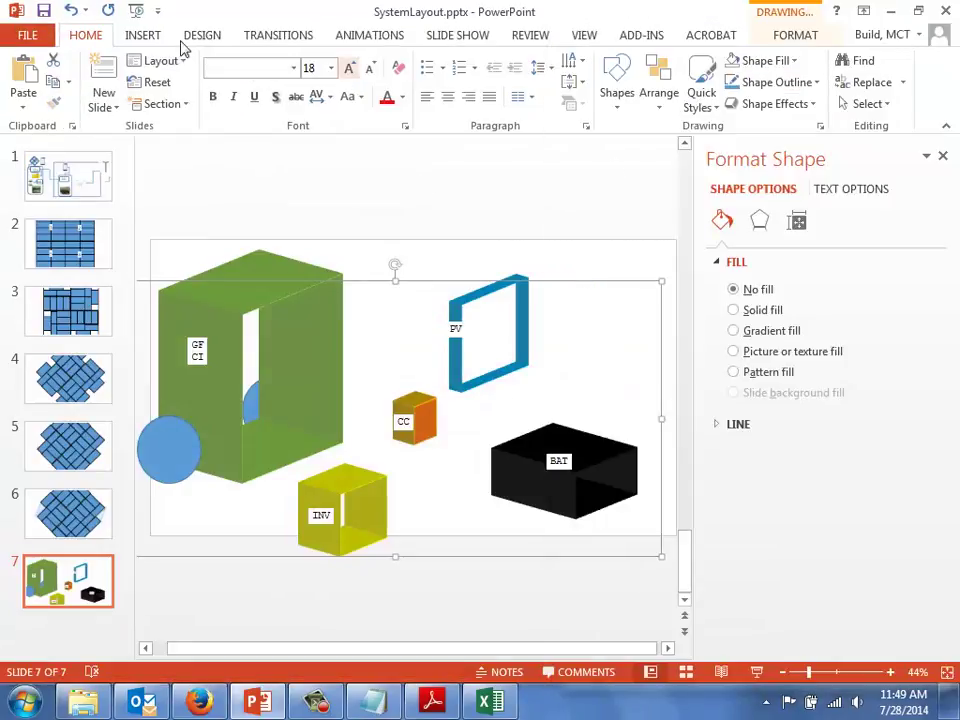
{"action": "left_click", "coordinate": [28, 36]}
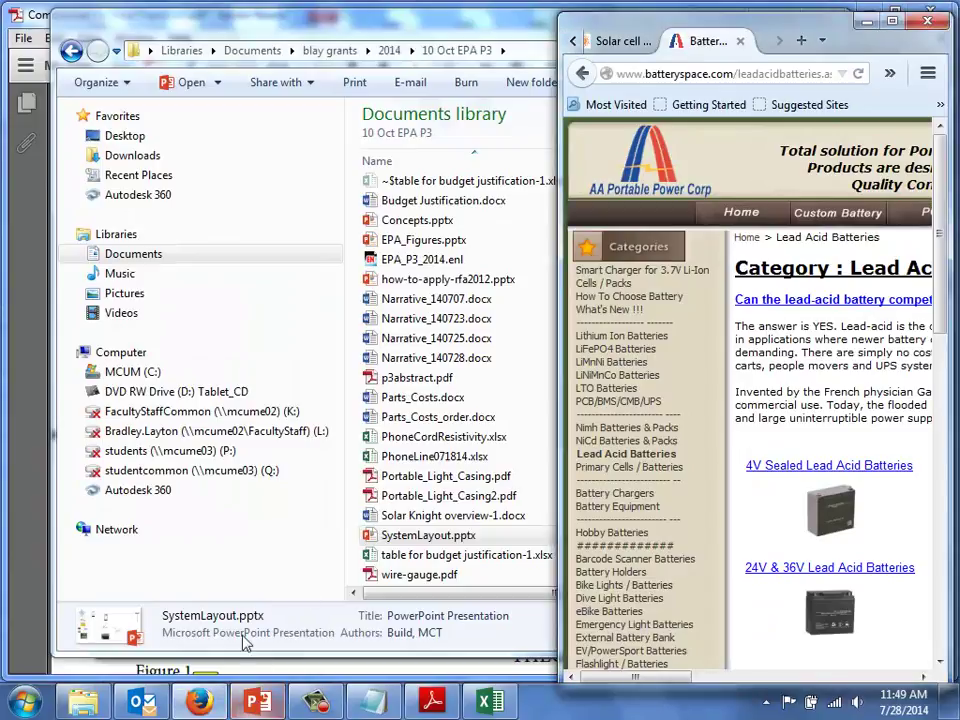
{"action": "left_click", "coordinate": [256, 703]}
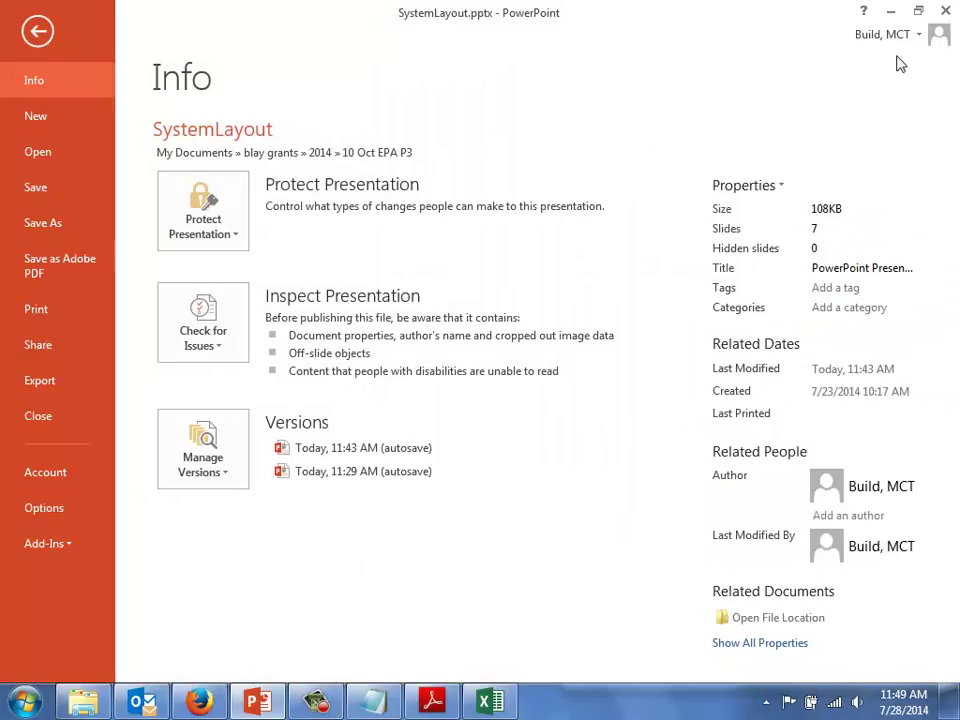
{"action": "left_click", "coordinate": [945, 11]}
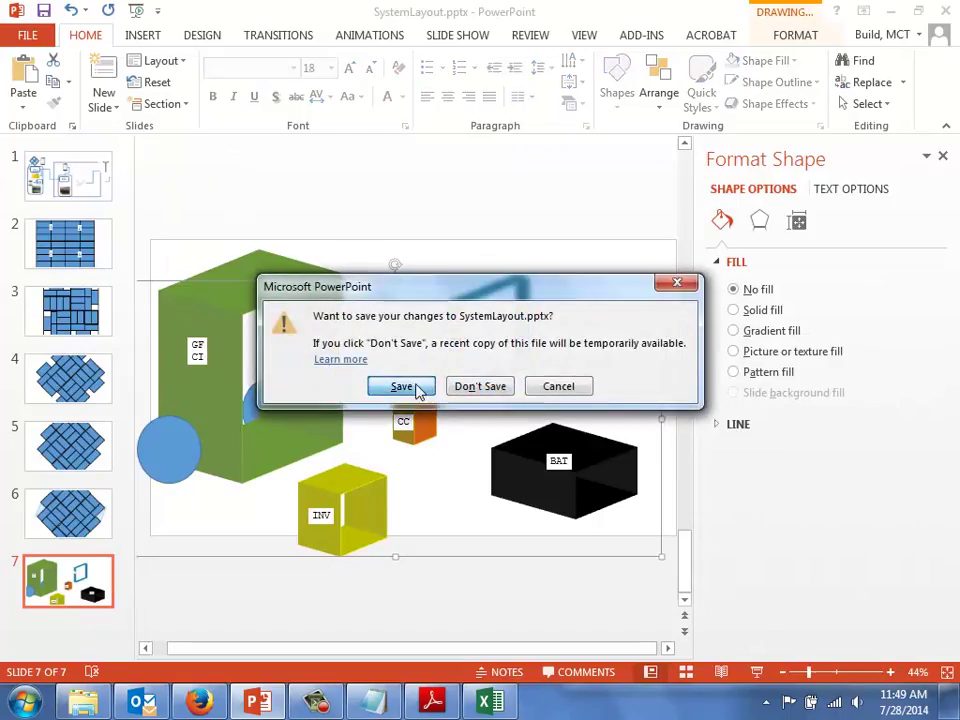
{"action": "left_click", "coordinate": [416, 387]}
Step: Minimize the 10 Oct EPA P3 folder window, then close the workbook "table for budget justification-1.xlsx" with its changes saved
{"action": "left_click_drag", "start_coordinate": [322, 30], "coordinate": [409, 39]}
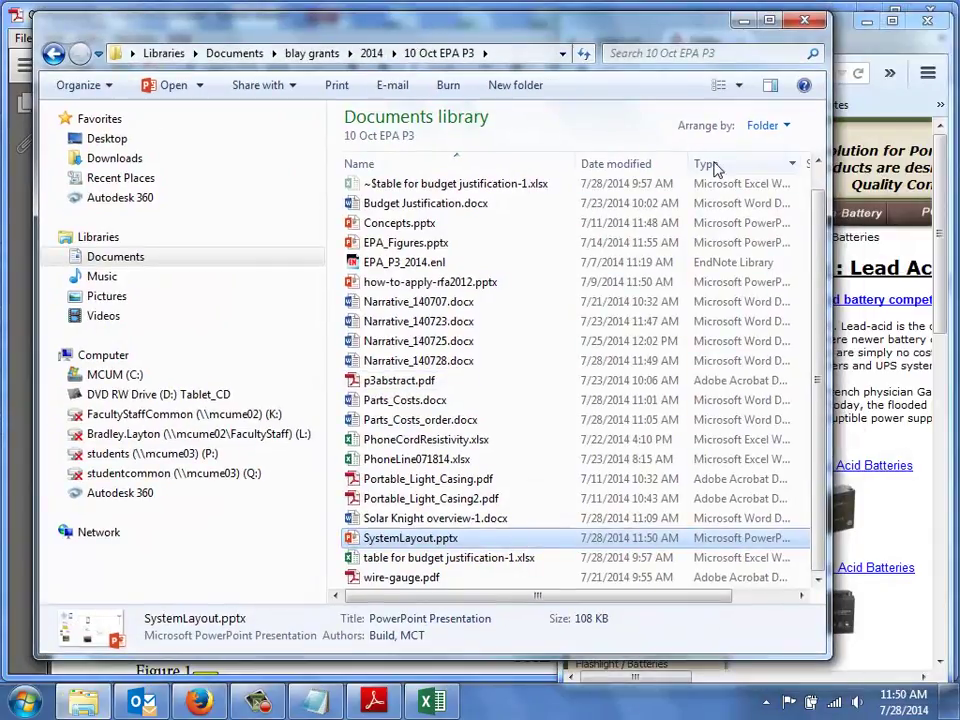
{"action": "left_click", "coordinate": [742, 24]}
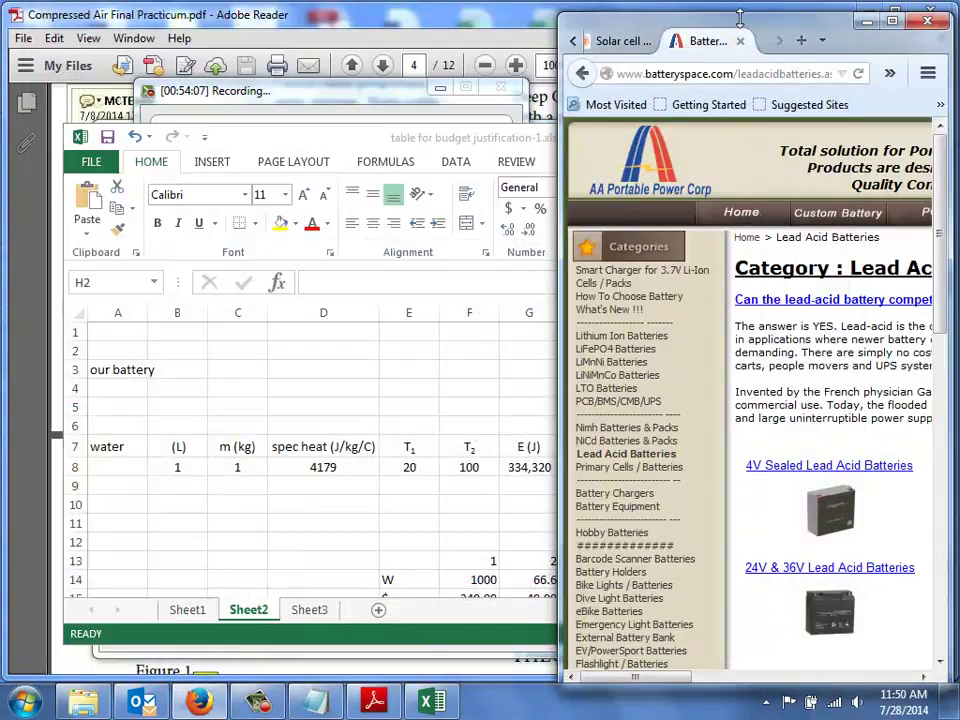
{"action": "left_click", "coordinate": [452, 135]}
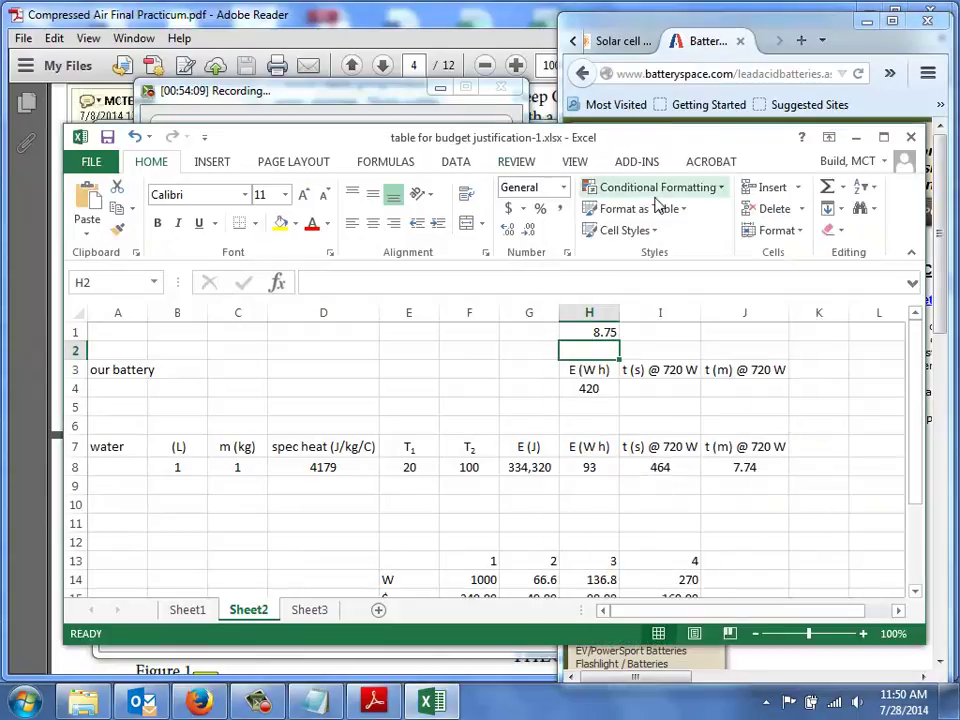
{"action": "left_click", "coordinate": [912, 138]}
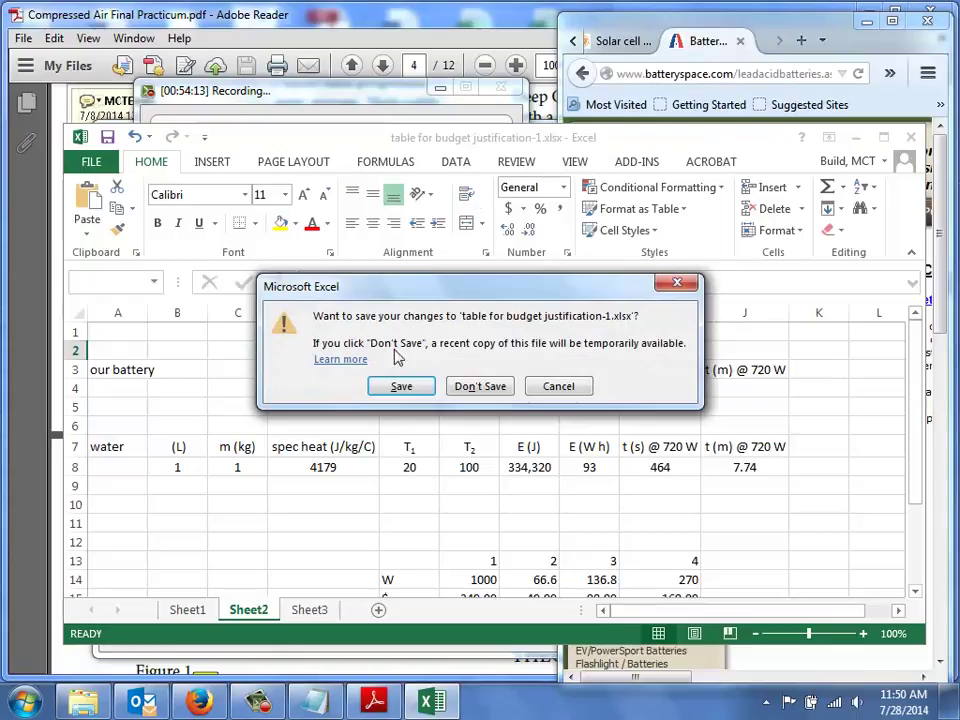
{"action": "left_click", "coordinate": [399, 387]}
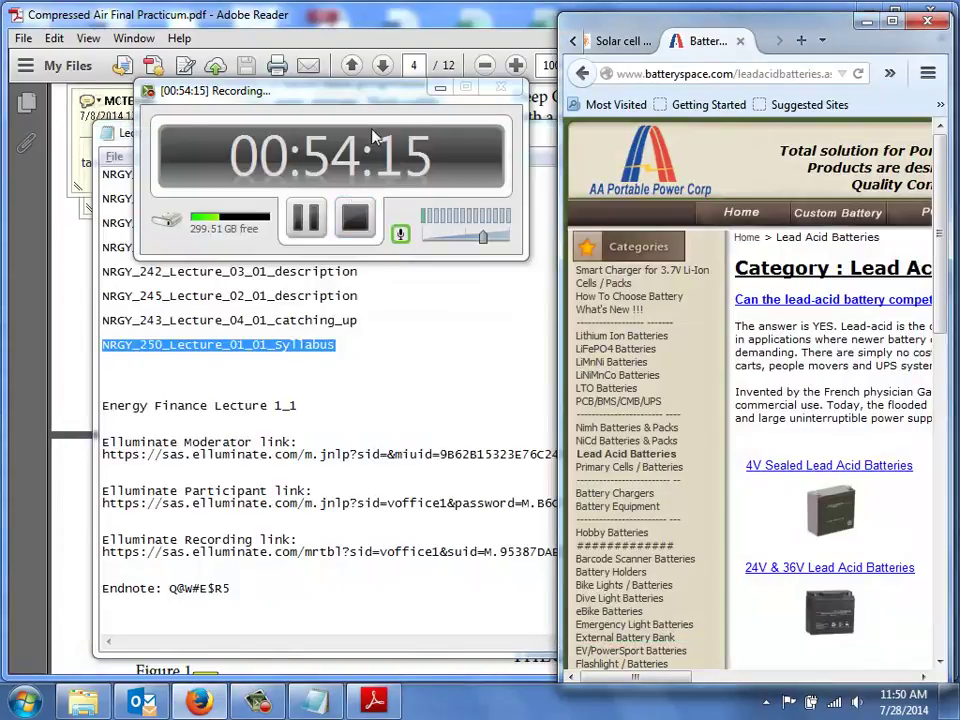
Step: Minimize the recorder and Lecture_names.txt windows and close Compressed Air Final Practicum.pdf in Adobe Reader
{"action": "left_click", "coordinate": [440, 88]}
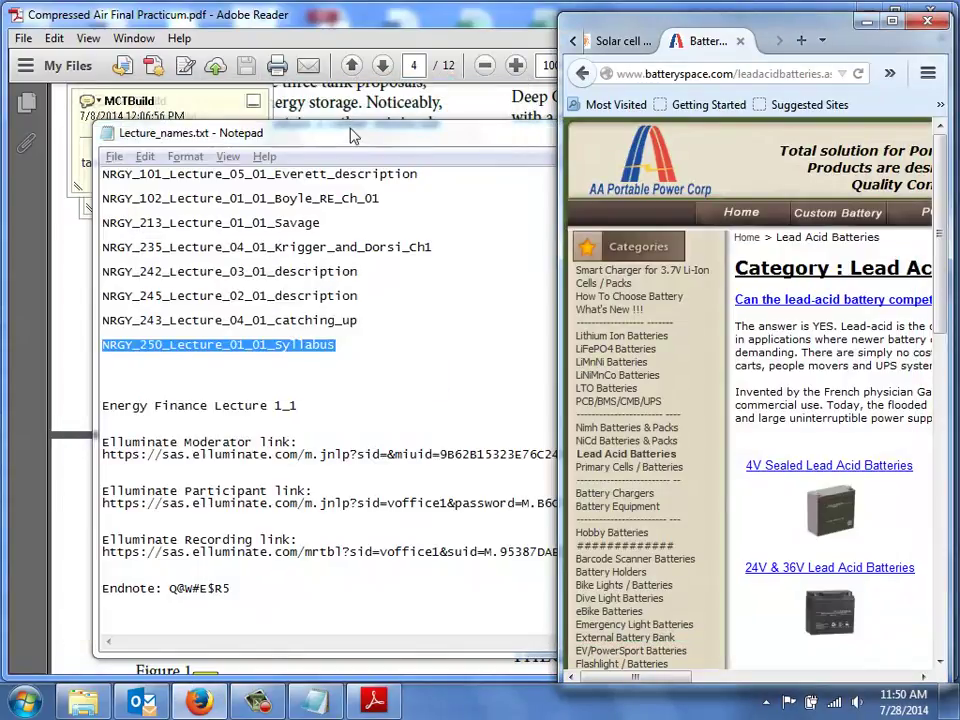
{"action": "left_click", "coordinate": [352, 135]}
{"action": "left_click", "coordinate": [735, 131]}
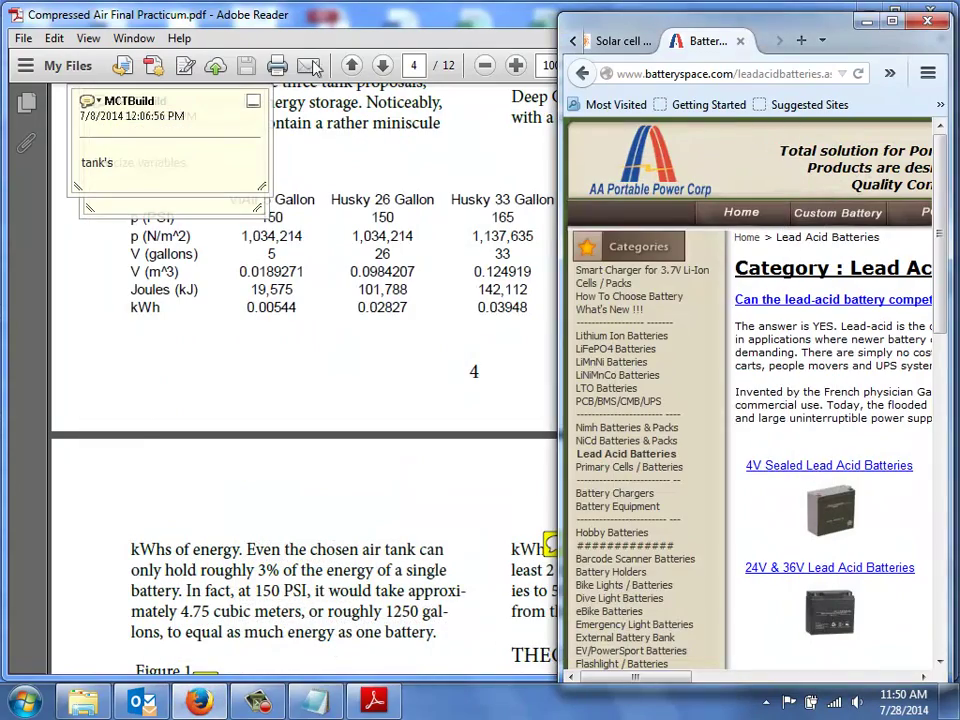
{"action": "left_click", "coordinate": [311, 25]}
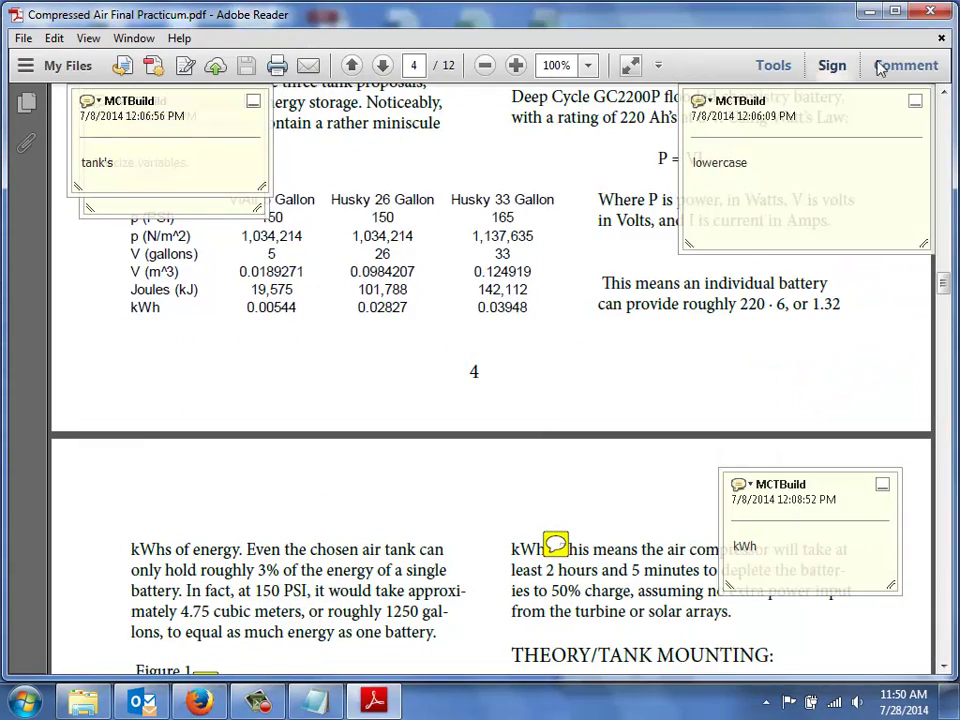
{"action": "left_click", "coordinate": [930, 11]}
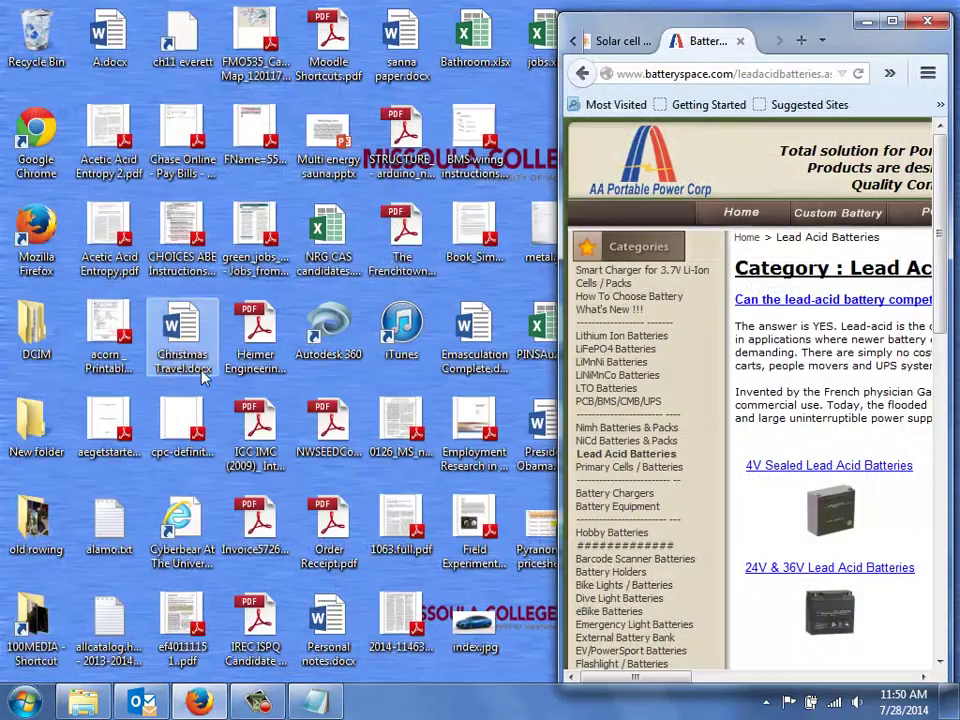
Step: Restore the 10 Oct EPA P3 folder window and narrow it to fit beside the Firefox window
{"action": "left_click", "coordinate": [83, 703]}
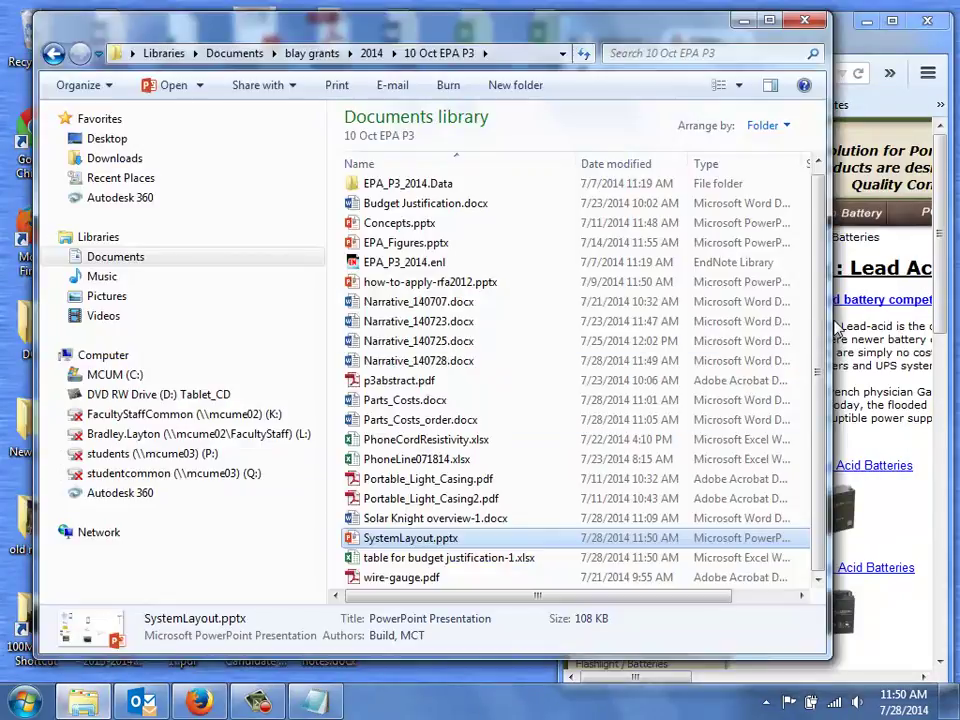
{"action": "left_click_drag", "start_coordinate": [831, 325], "coordinate": [535, 325]}
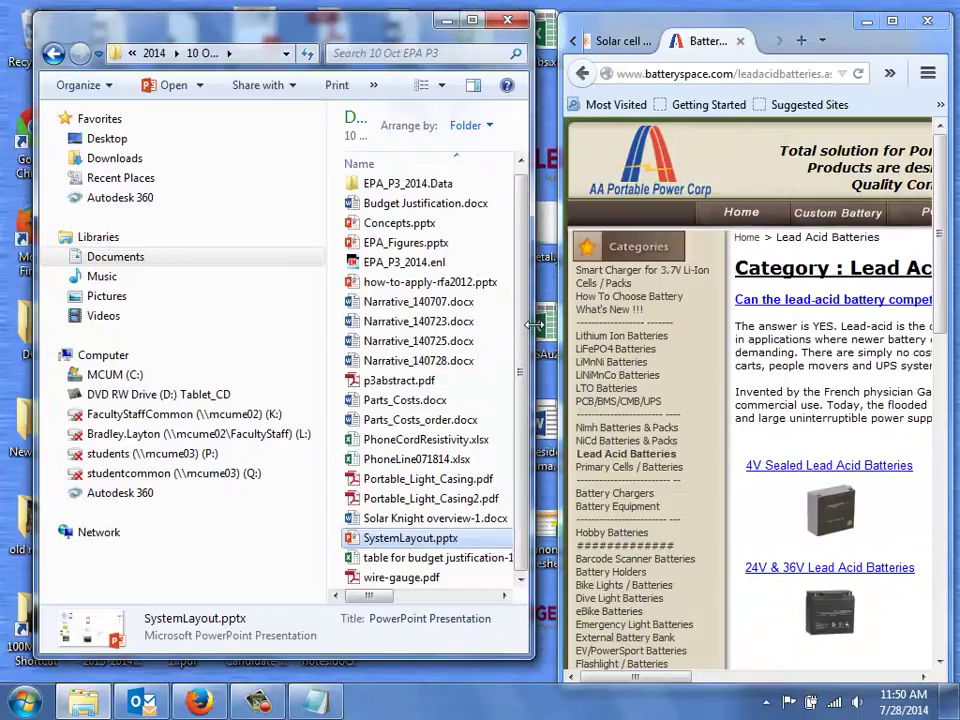
Step: Close the Firefox tabs for BatterySpace, MLSolar, the specific heat search, the timber framing glossary and UMOnline
{"action": "left_click", "coordinate": [740, 41]}
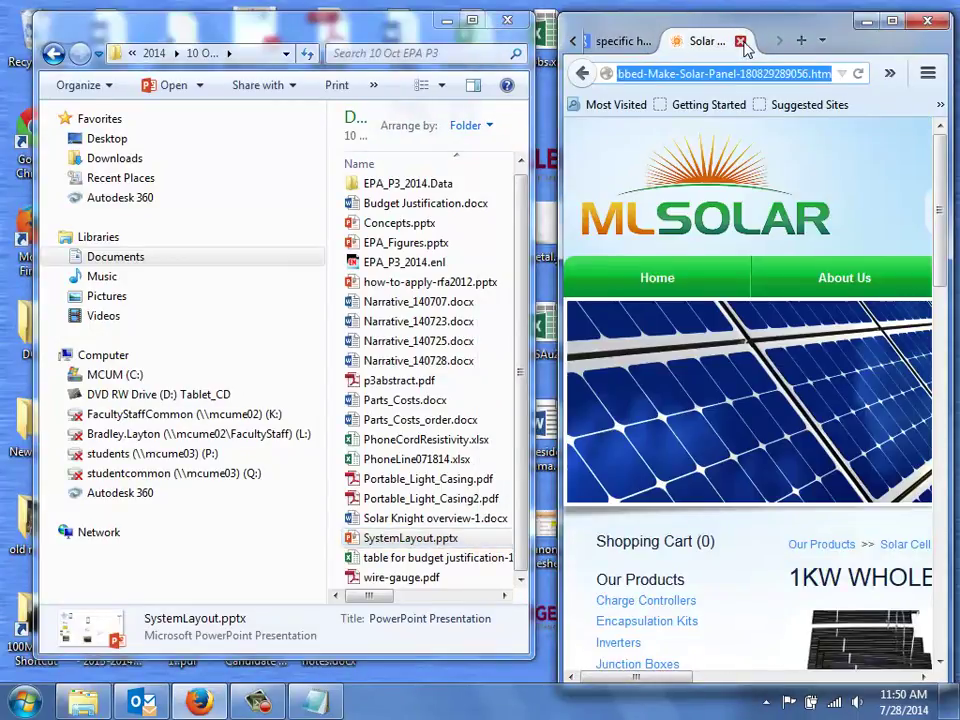
{"action": "left_click", "coordinate": [740, 41]}
{"action": "left_click", "coordinate": [740, 41]}
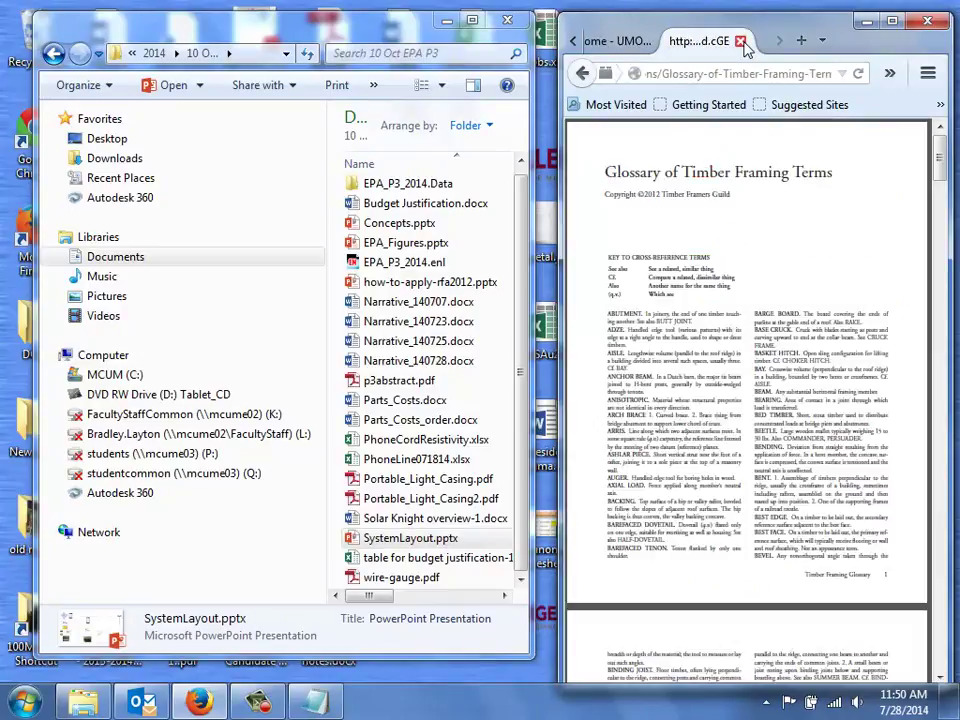
{"action": "left_click", "coordinate": [741, 42]}
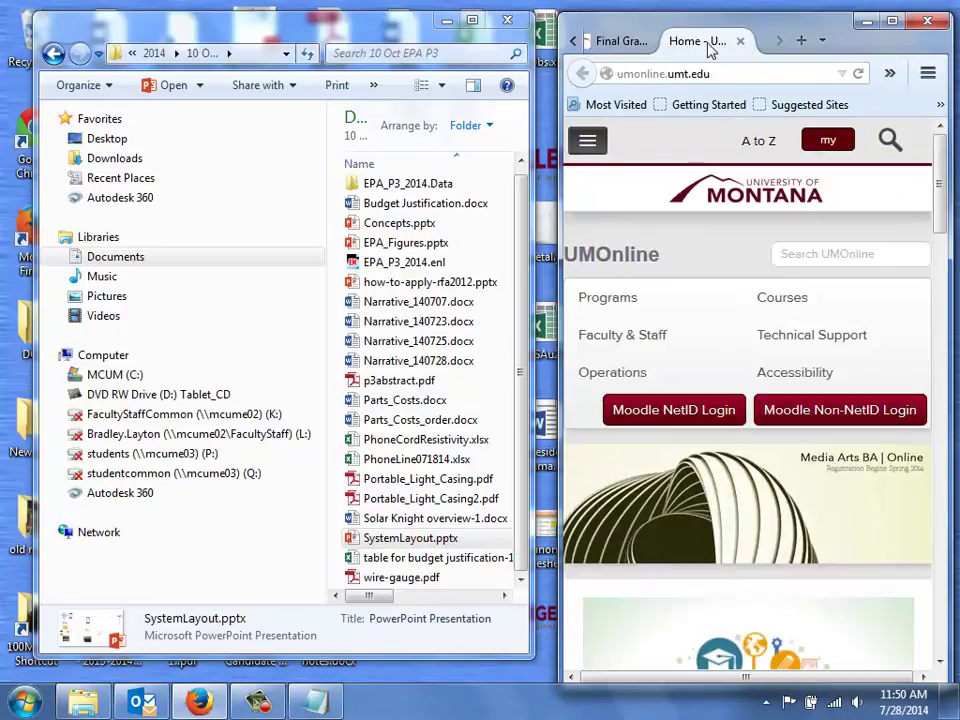
{"action": "left_click", "coordinate": [740, 41]}
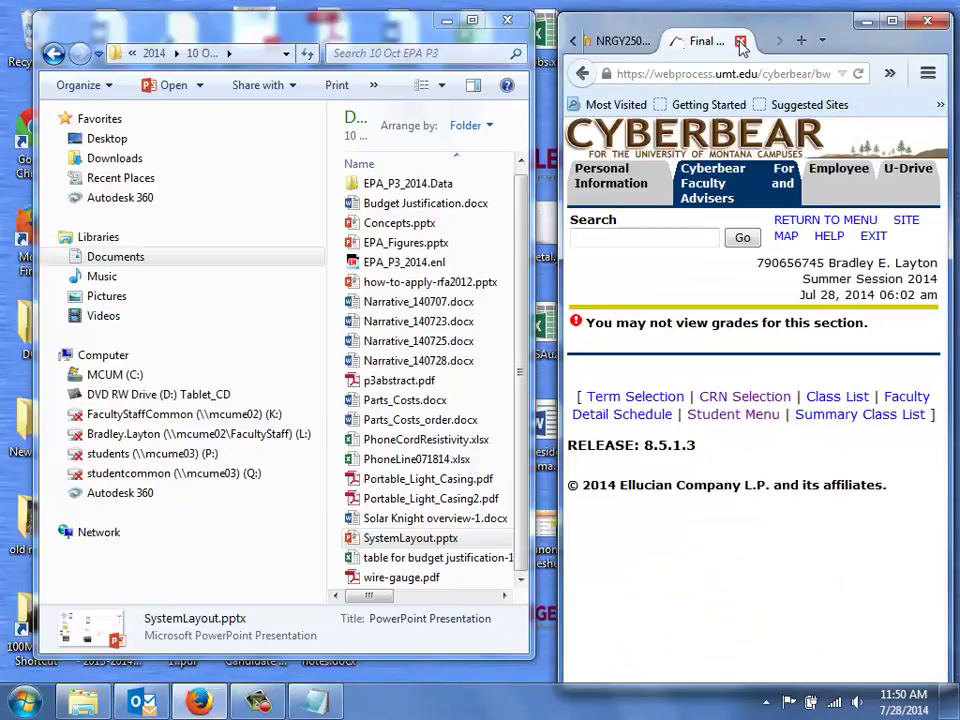